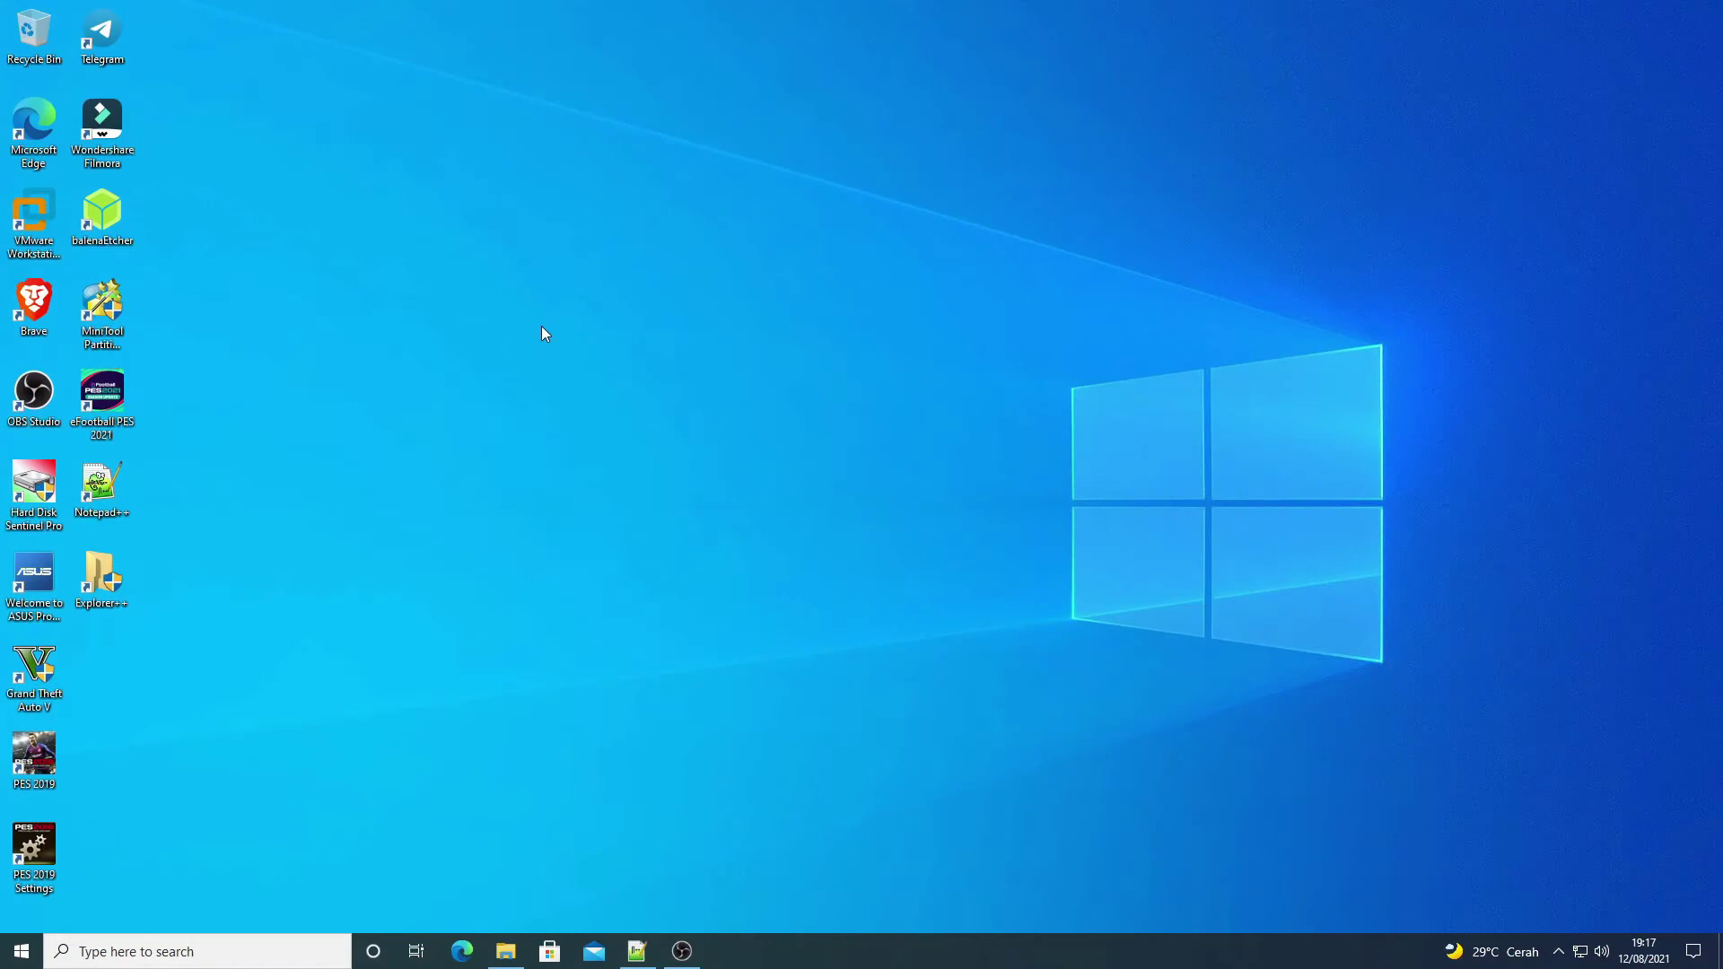
Refresh the desktop and open Windows PowerShell with administrator rights
left_click(595, 373)
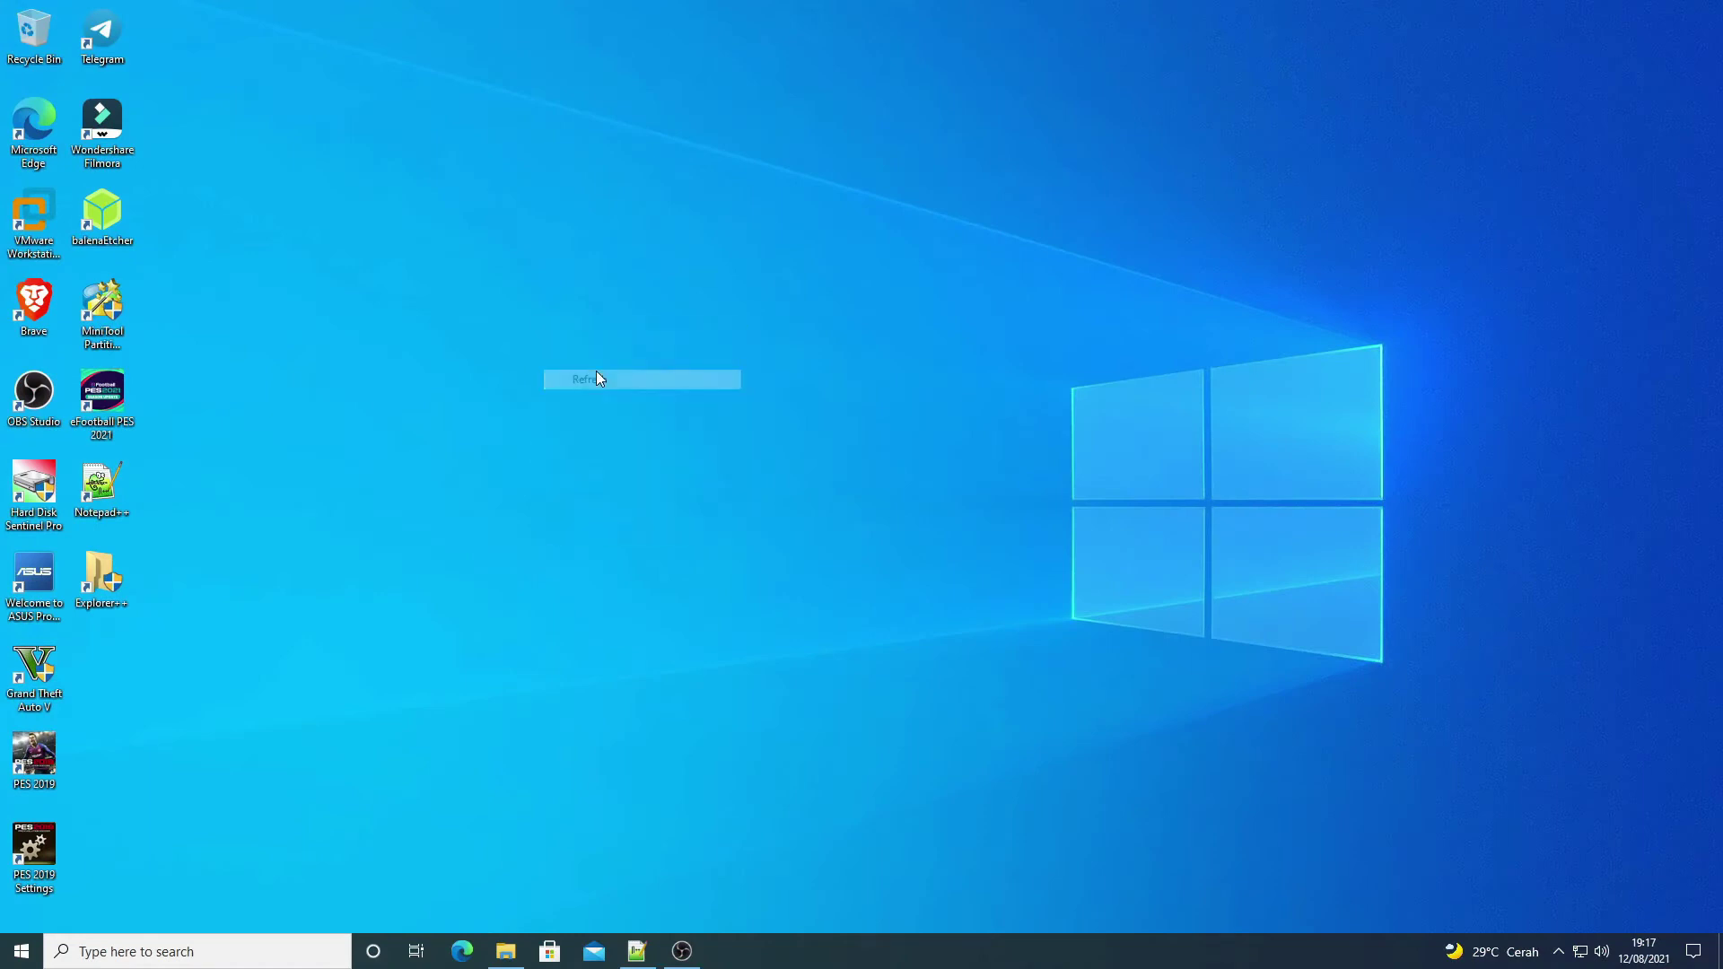
right_click(22, 951)
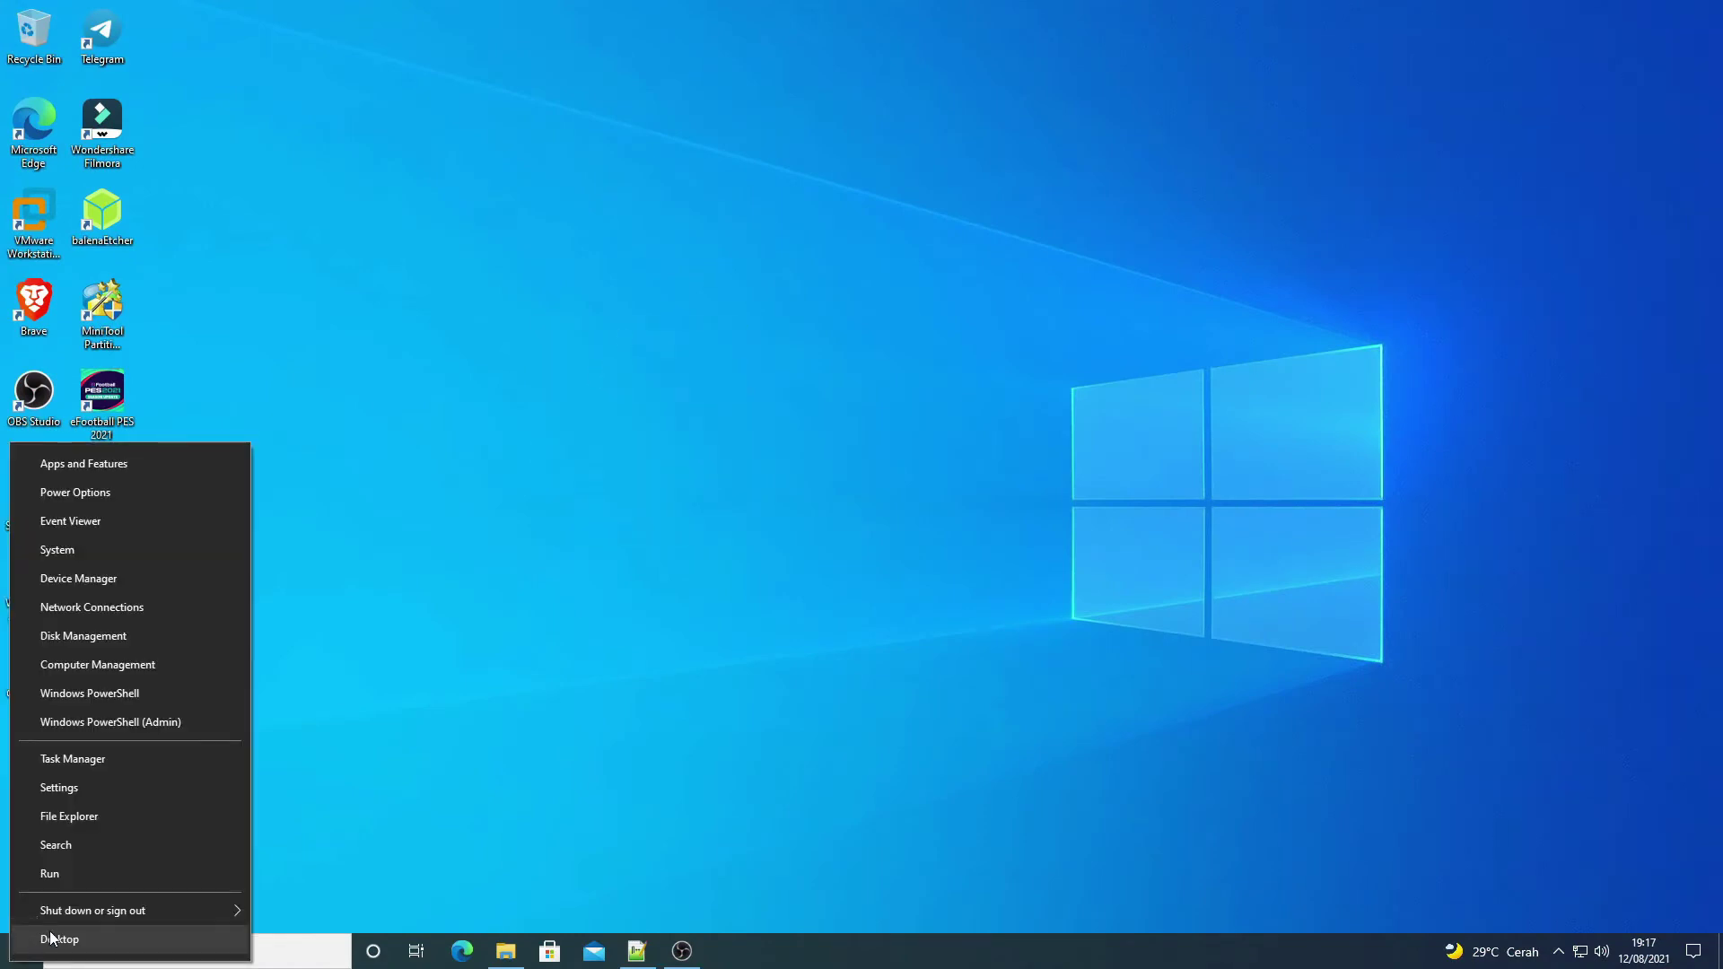
left_click(163, 723)
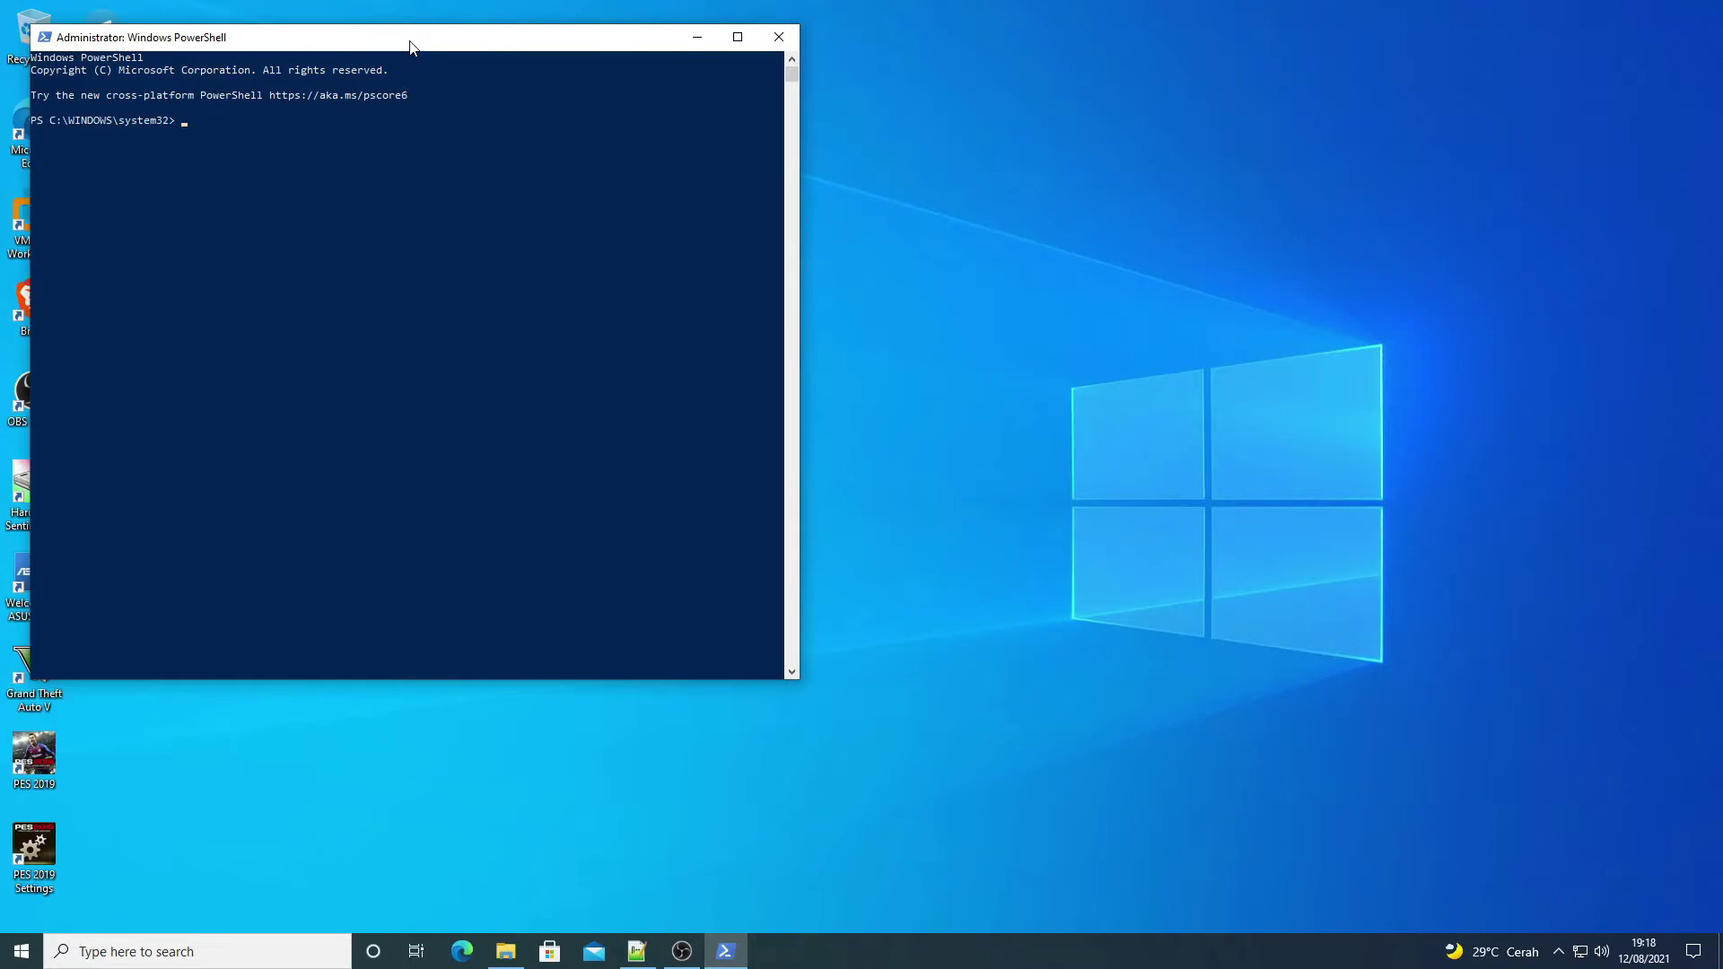
left_click_drag(416, 46, 527, 35)
Launch Computer Management with compmgmt.msc and show Disk 0's recovery and EFI partitions in Disk Management
type("compmgmt")
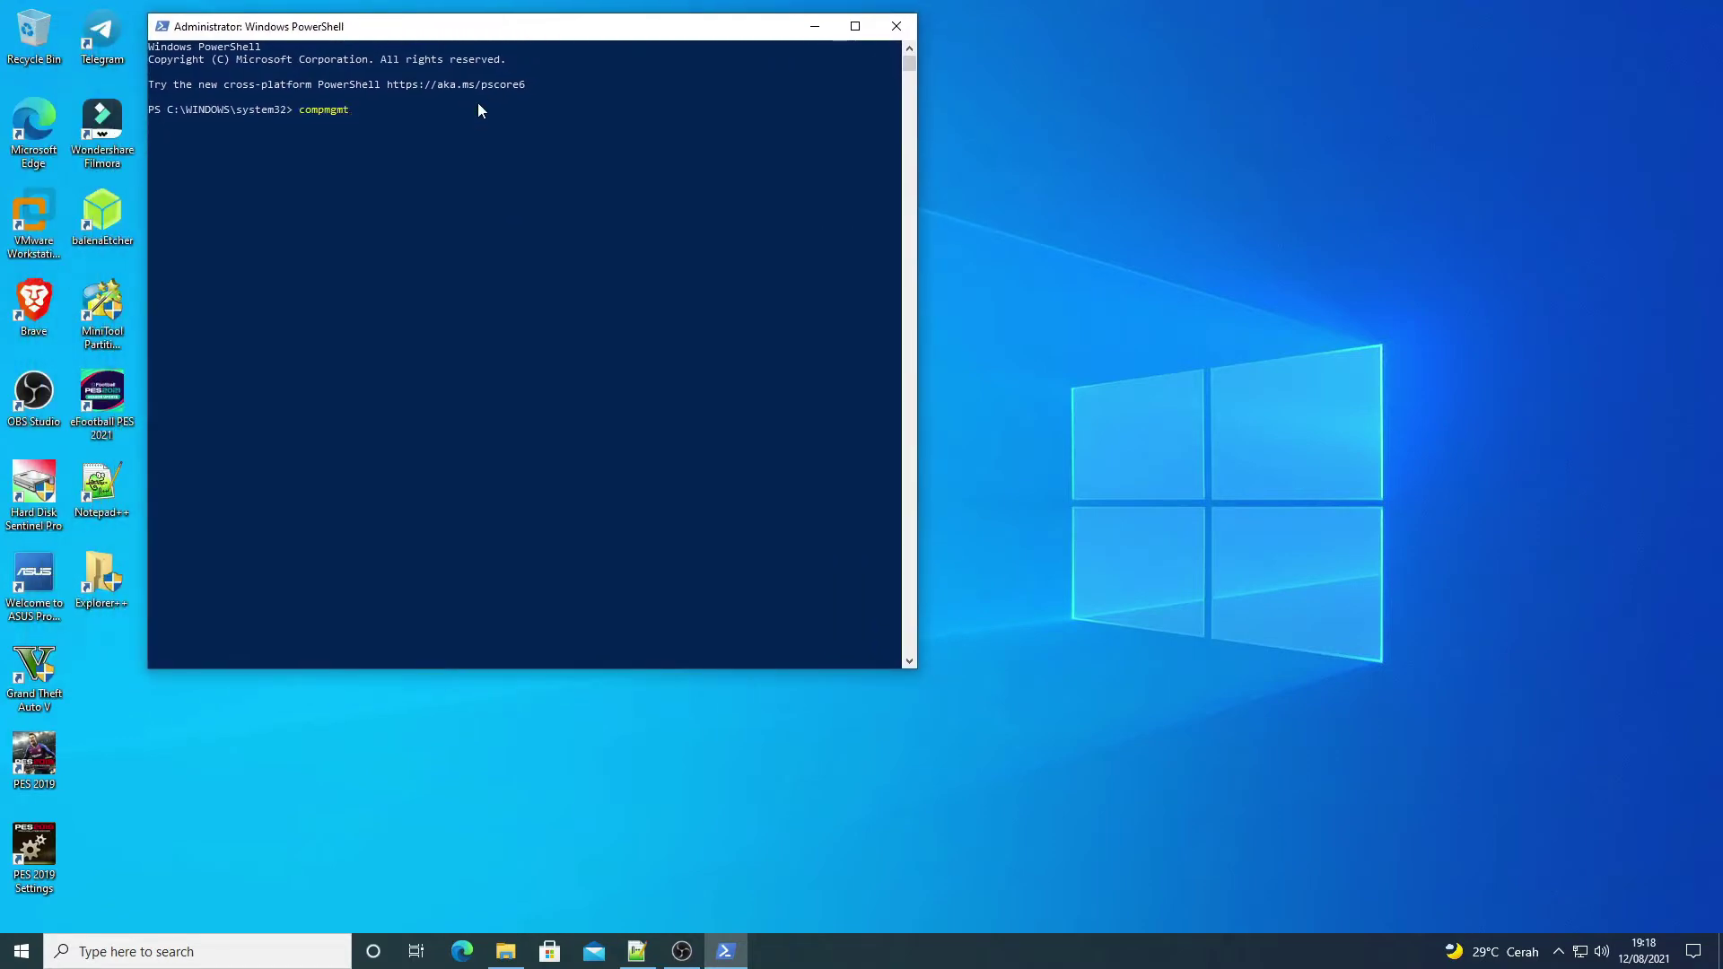
type(".msc")
key("Return")
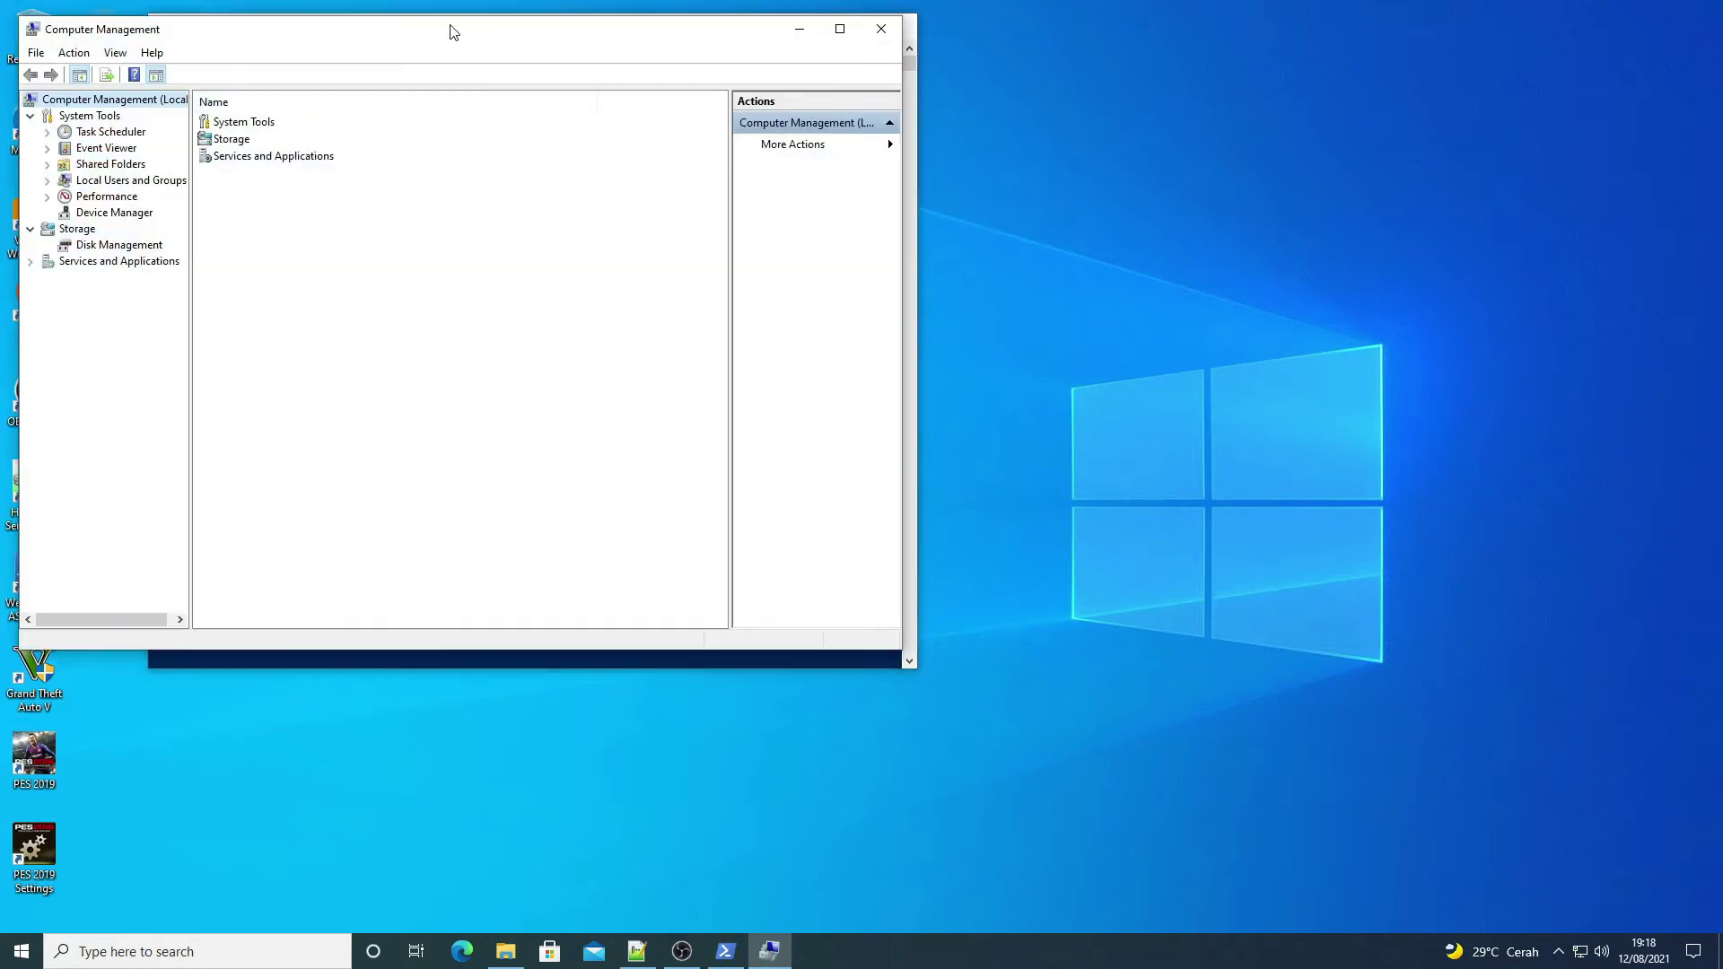
left_click_drag(430, 36, 860, 172)
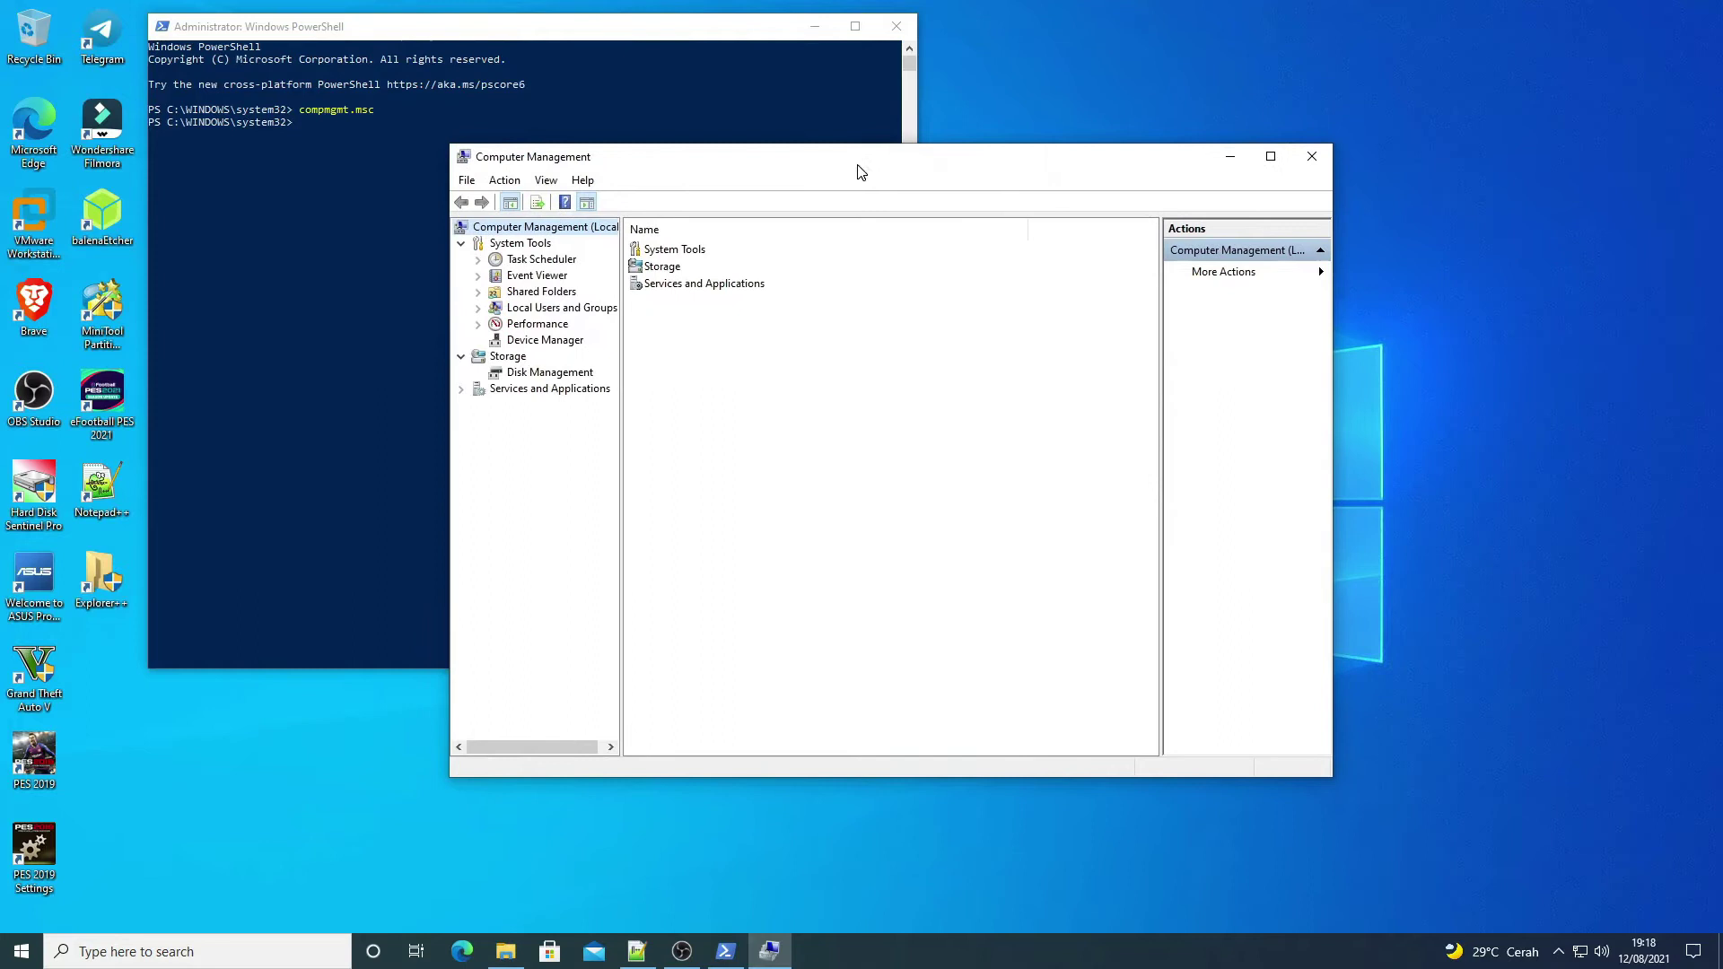
left_click(550, 372)
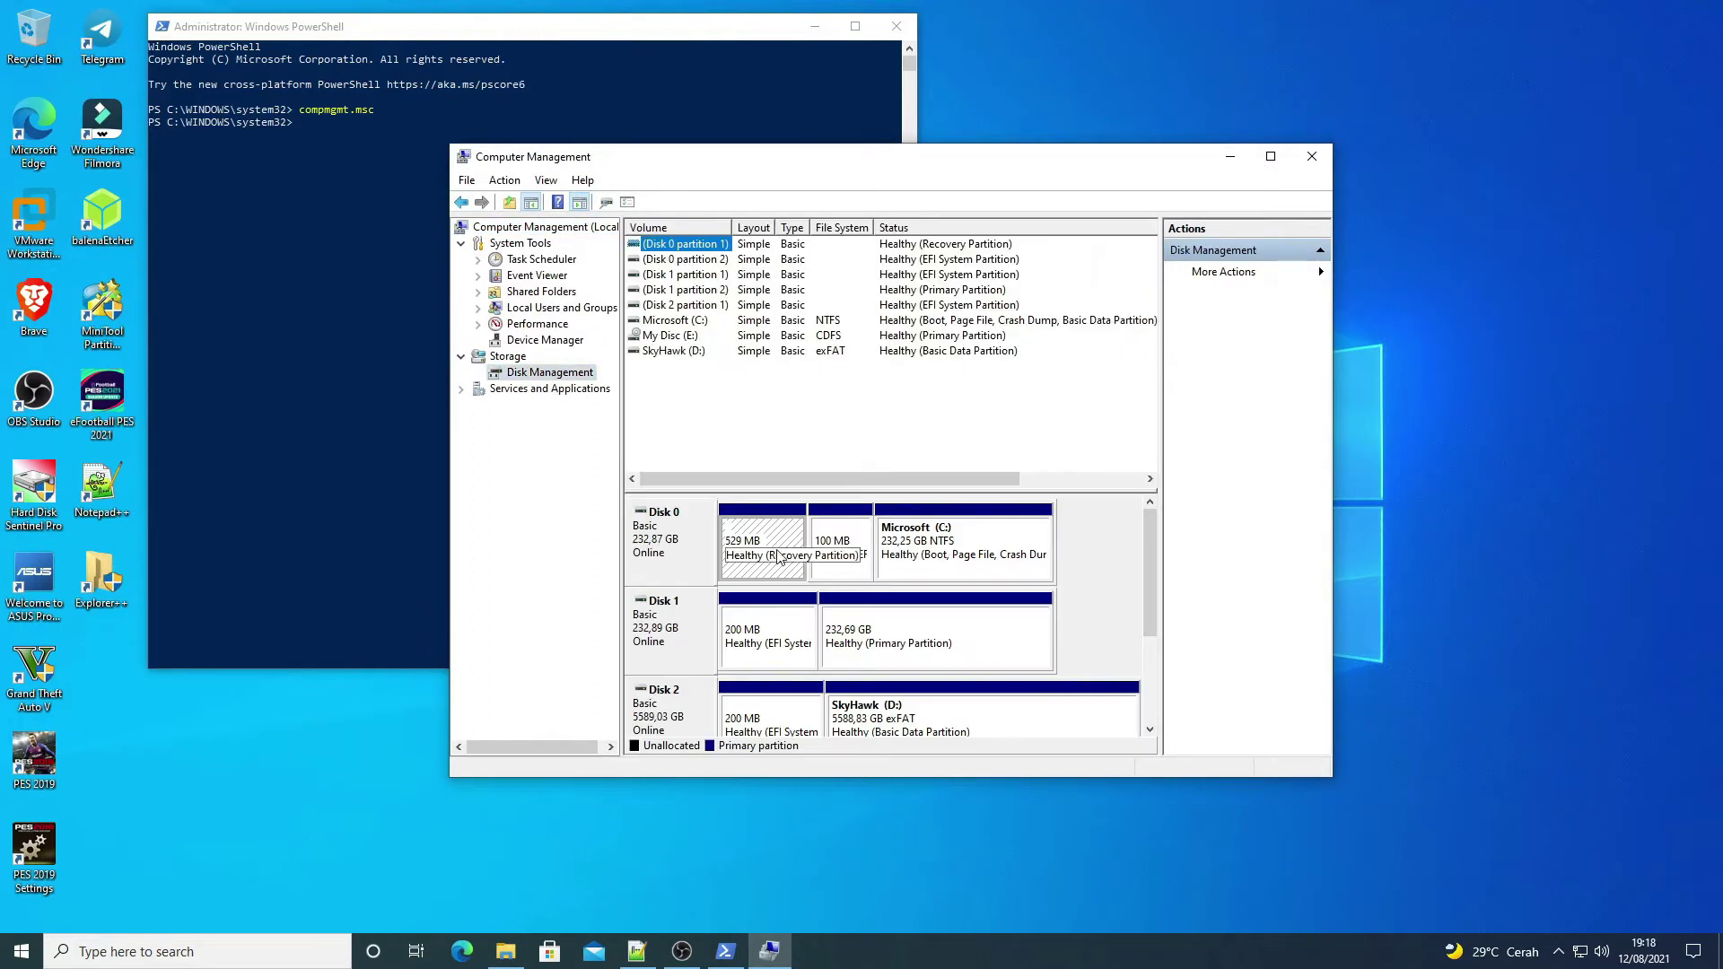
left_click(848, 557)
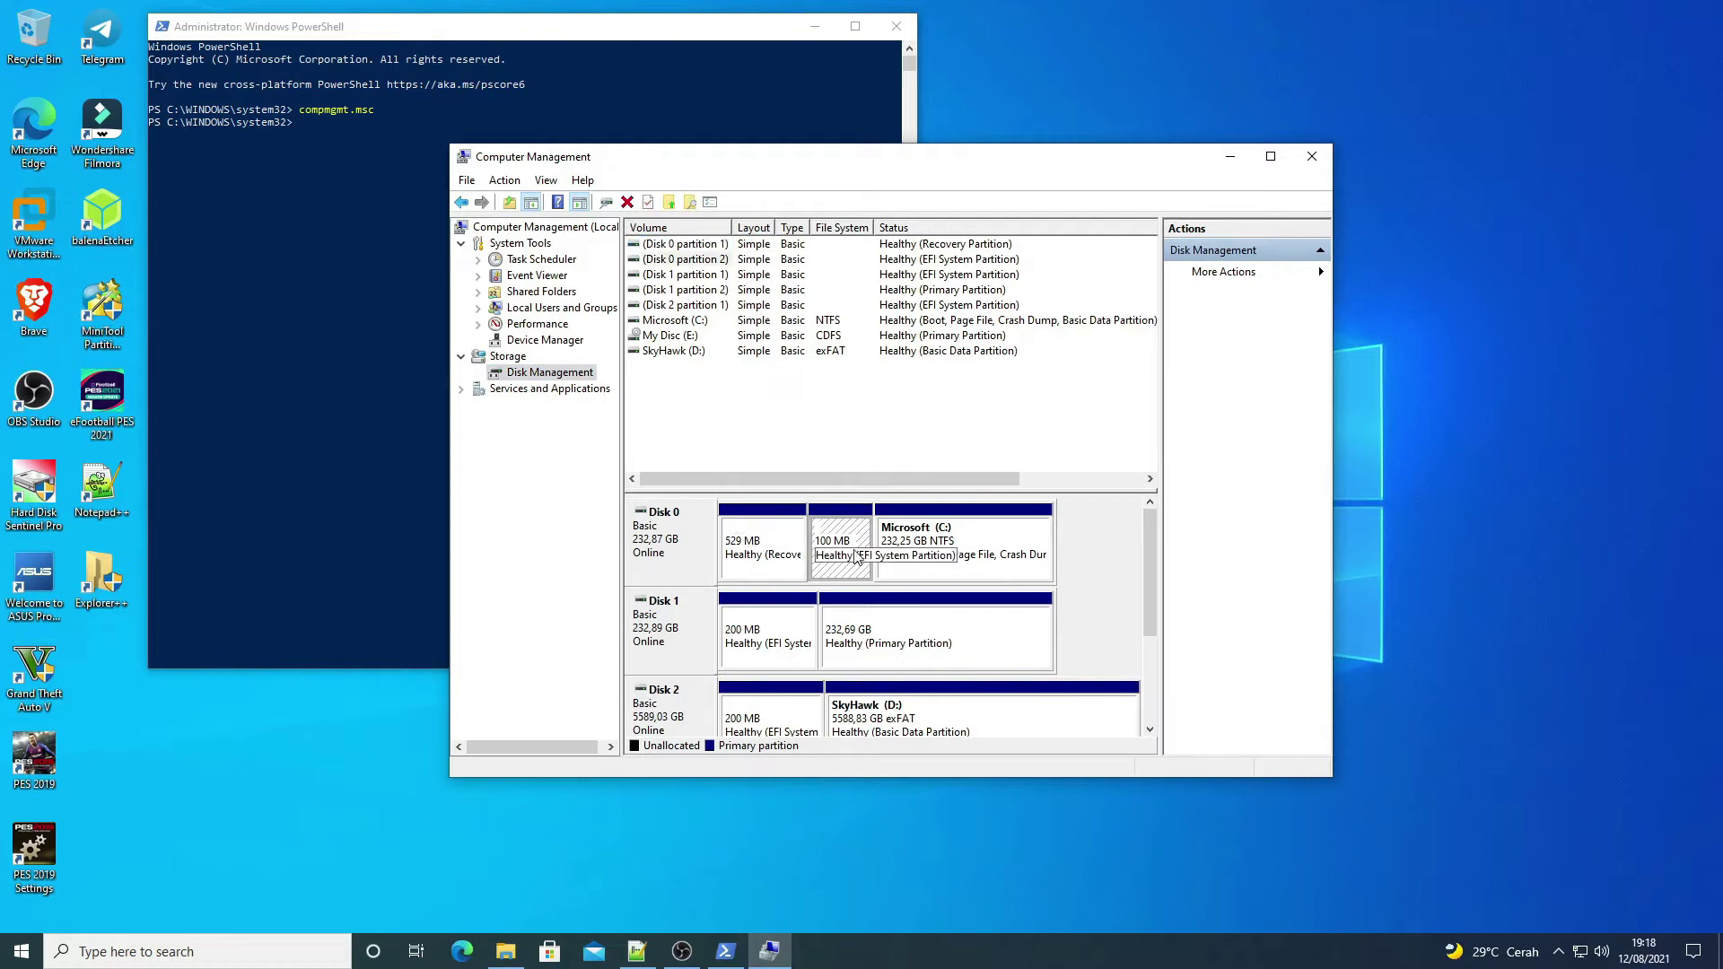
Launch MiniTool Partition Wizard and select the FAT32 EFI system partition on Disk 1
left_click(102, 314)
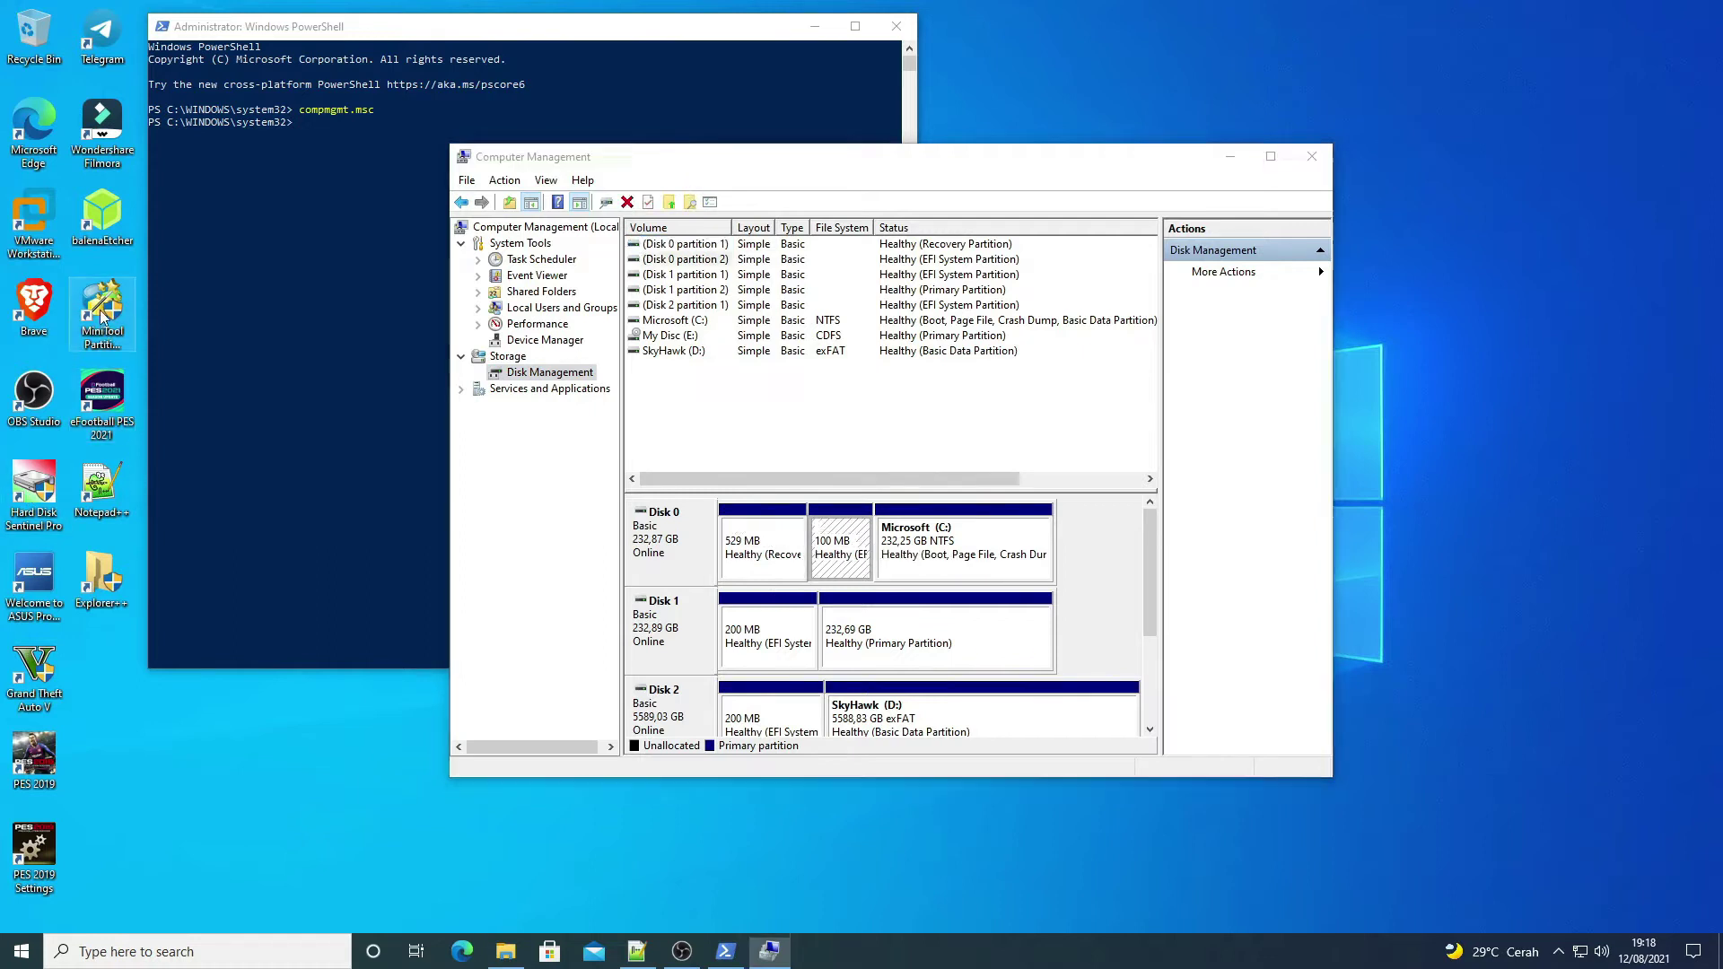
double_click(102, 314)
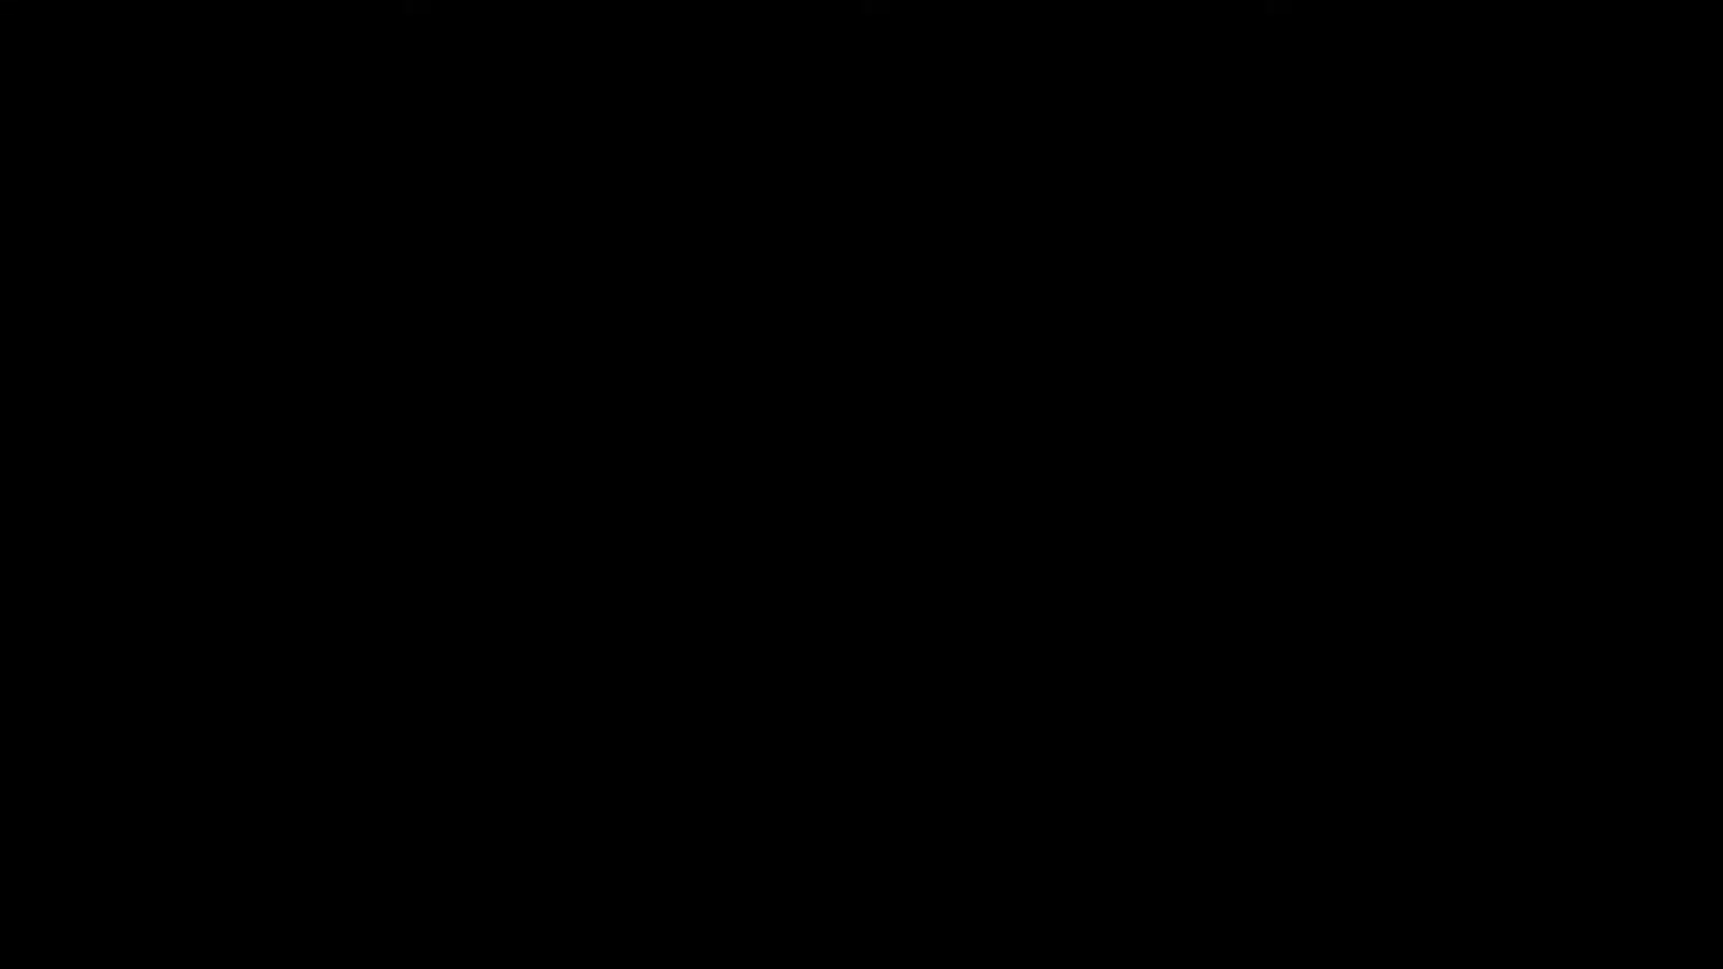
left_click(760, 583)
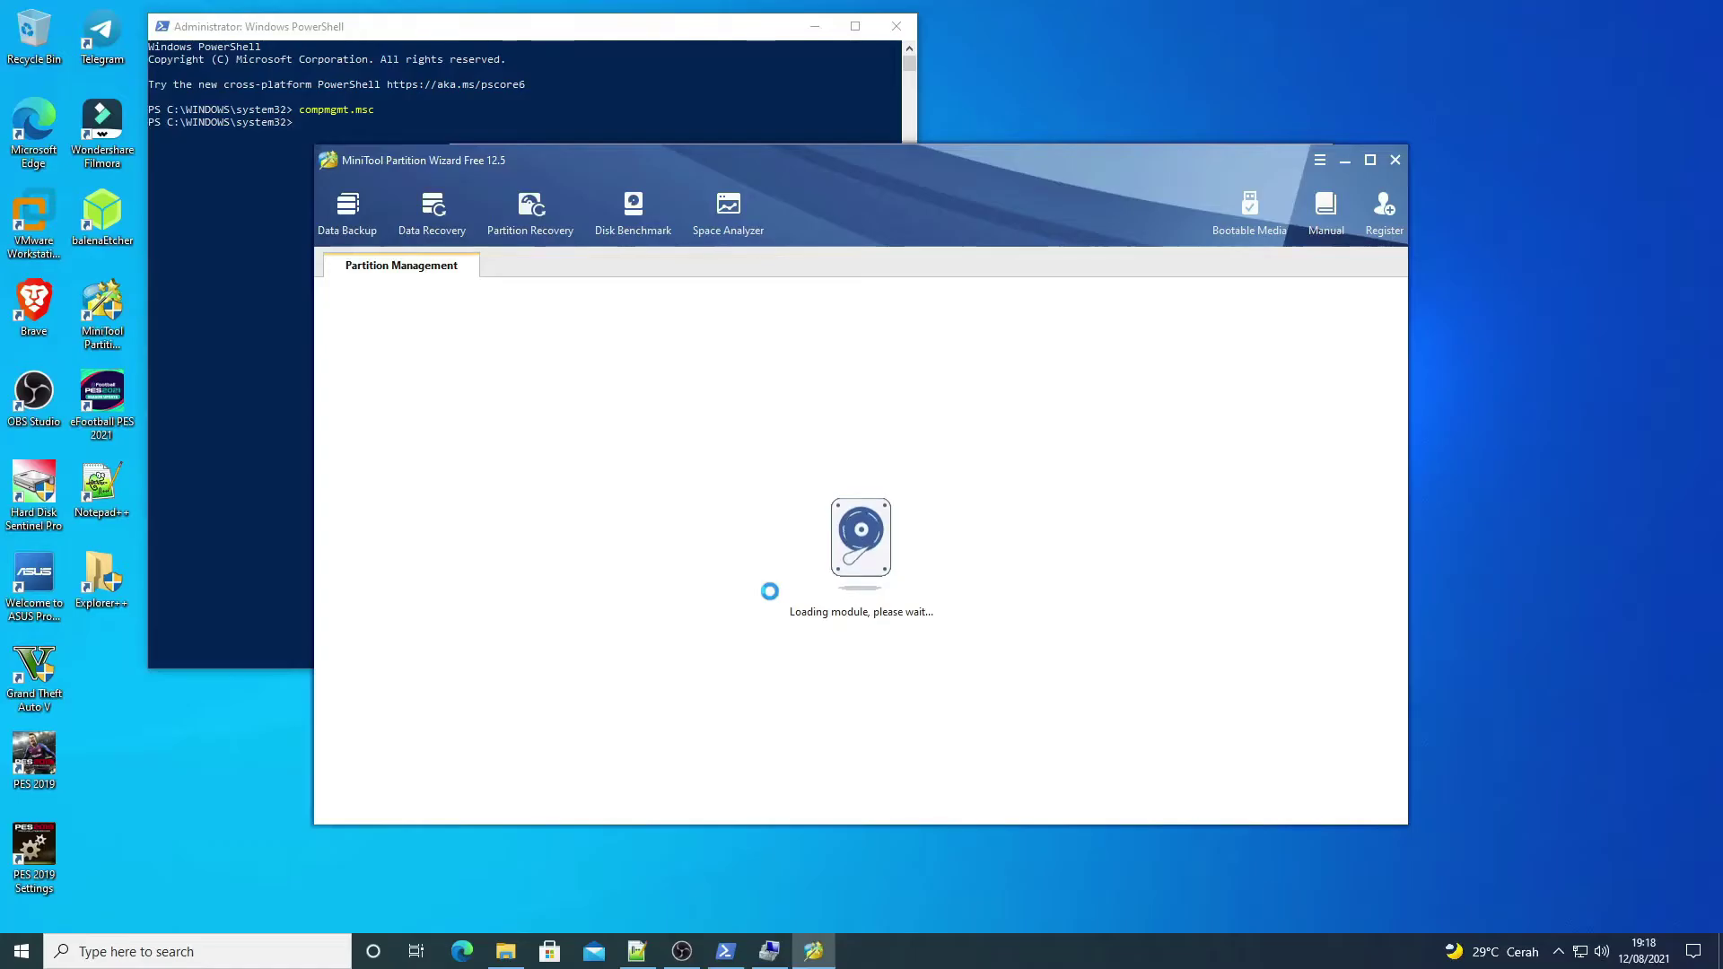
left_click(736, 411)
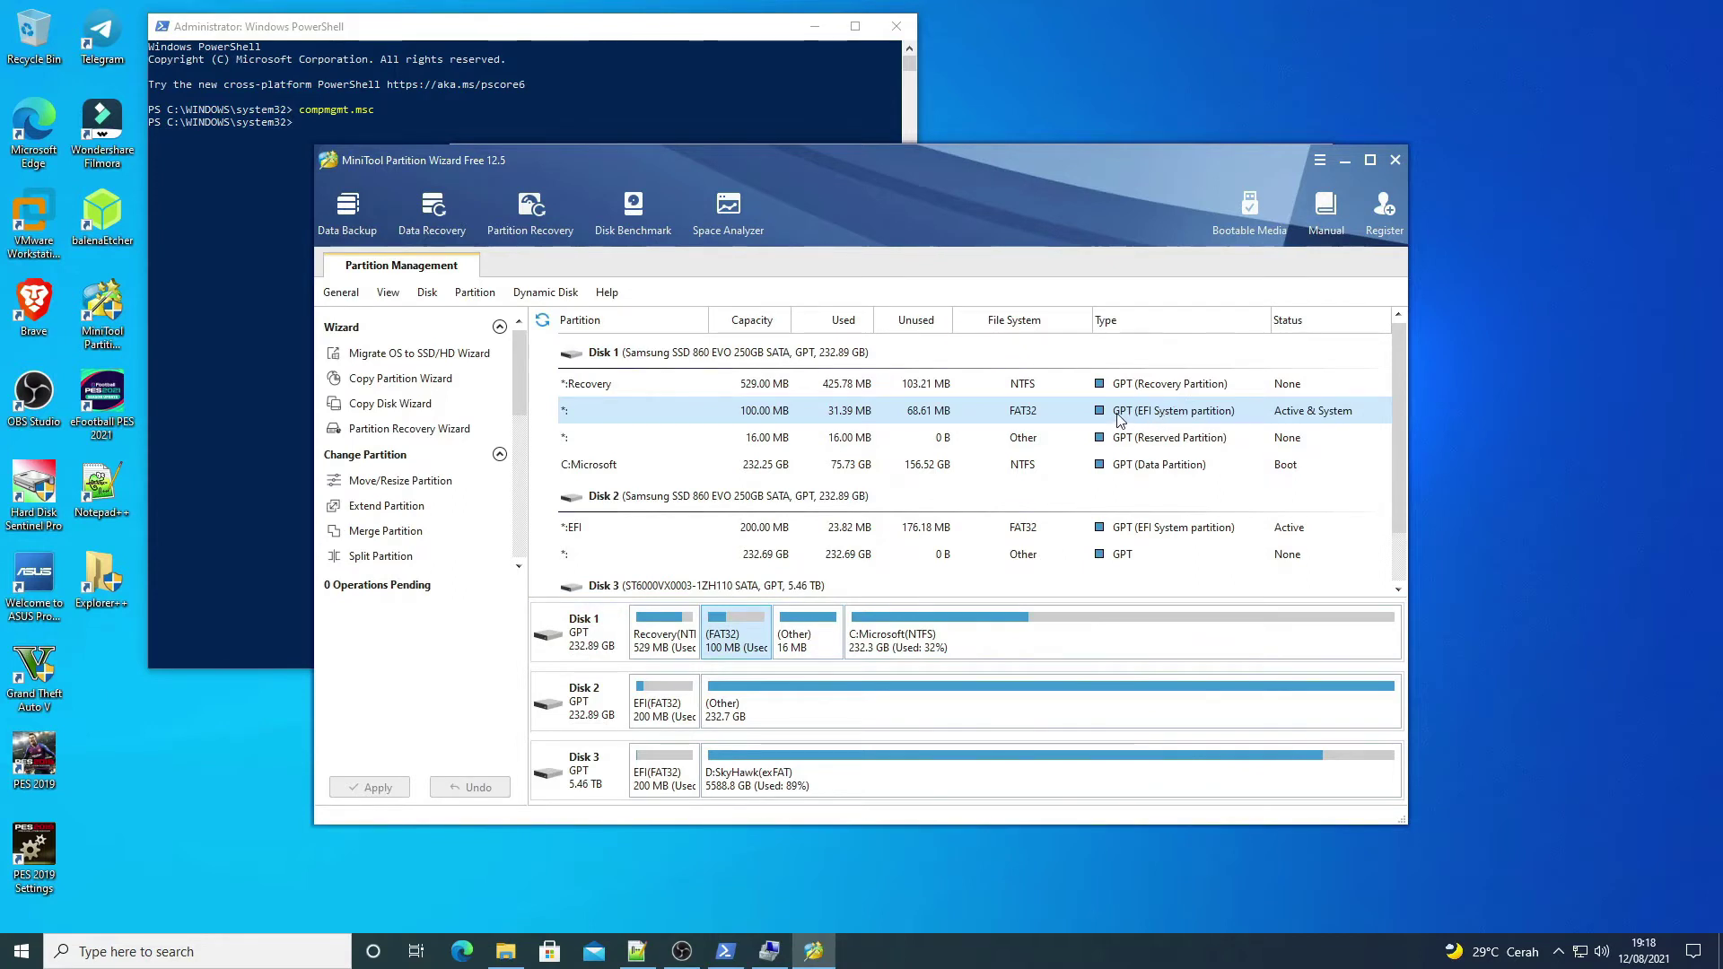
Switch back to Computer Management and shrink the Microsoft (C:) volume on Disk 0 by 333 MB
left_click(770, 953)
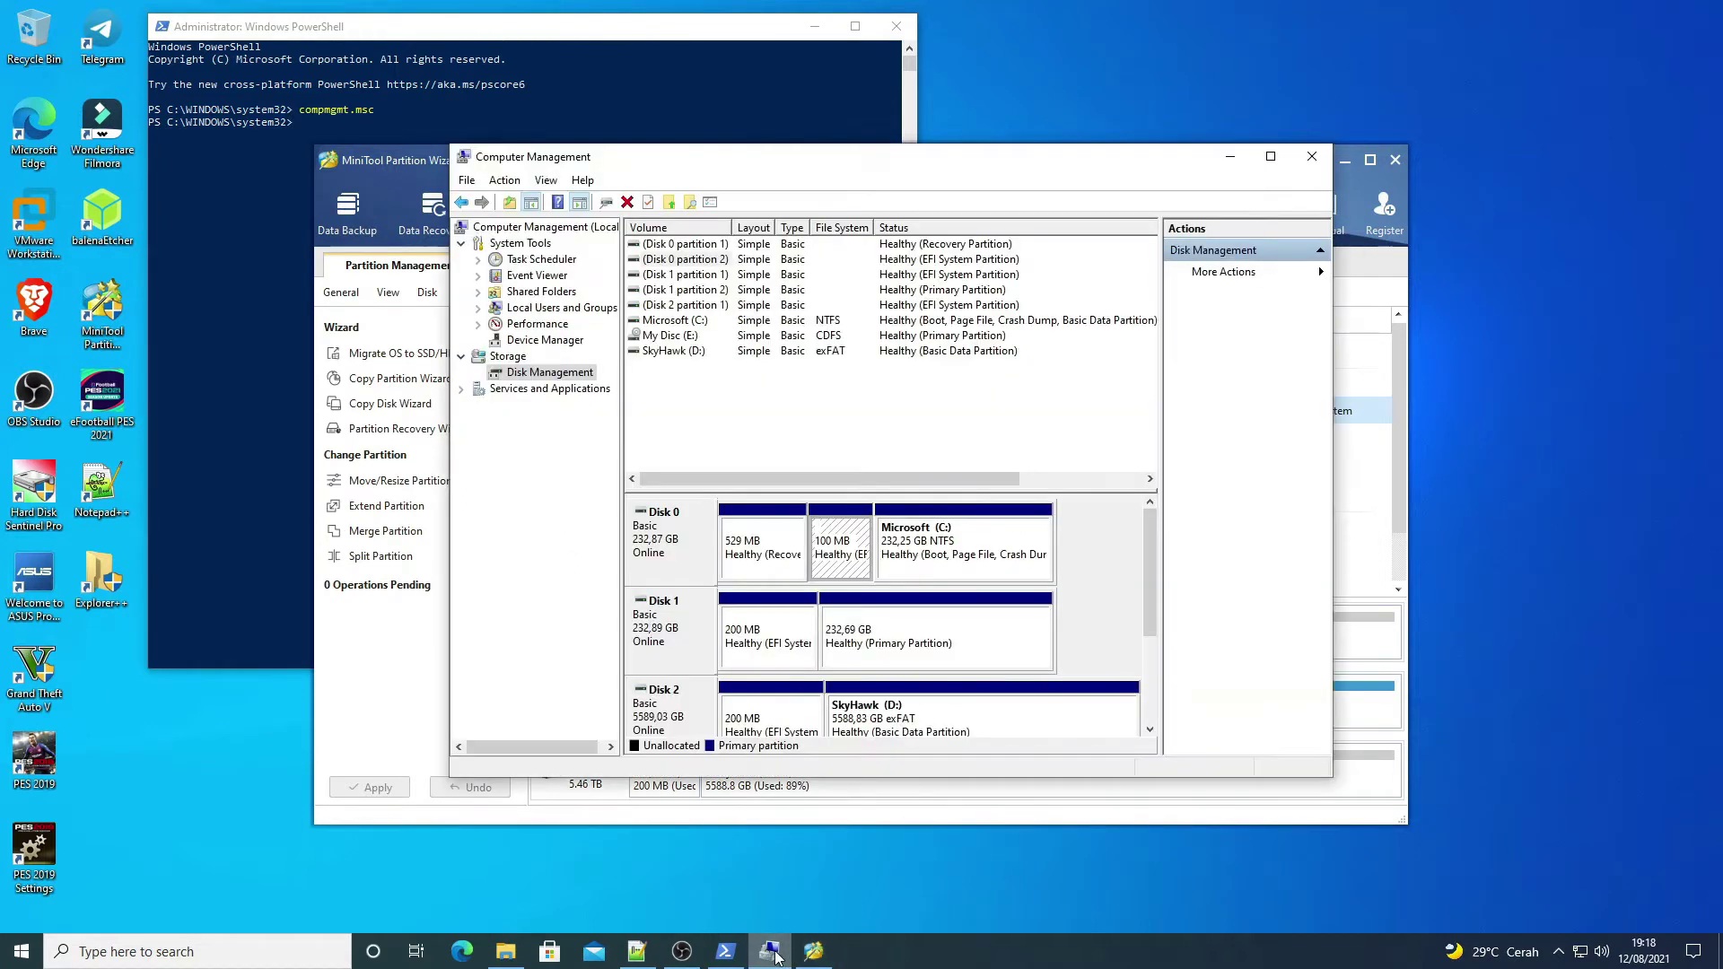
left_click(969, 564)
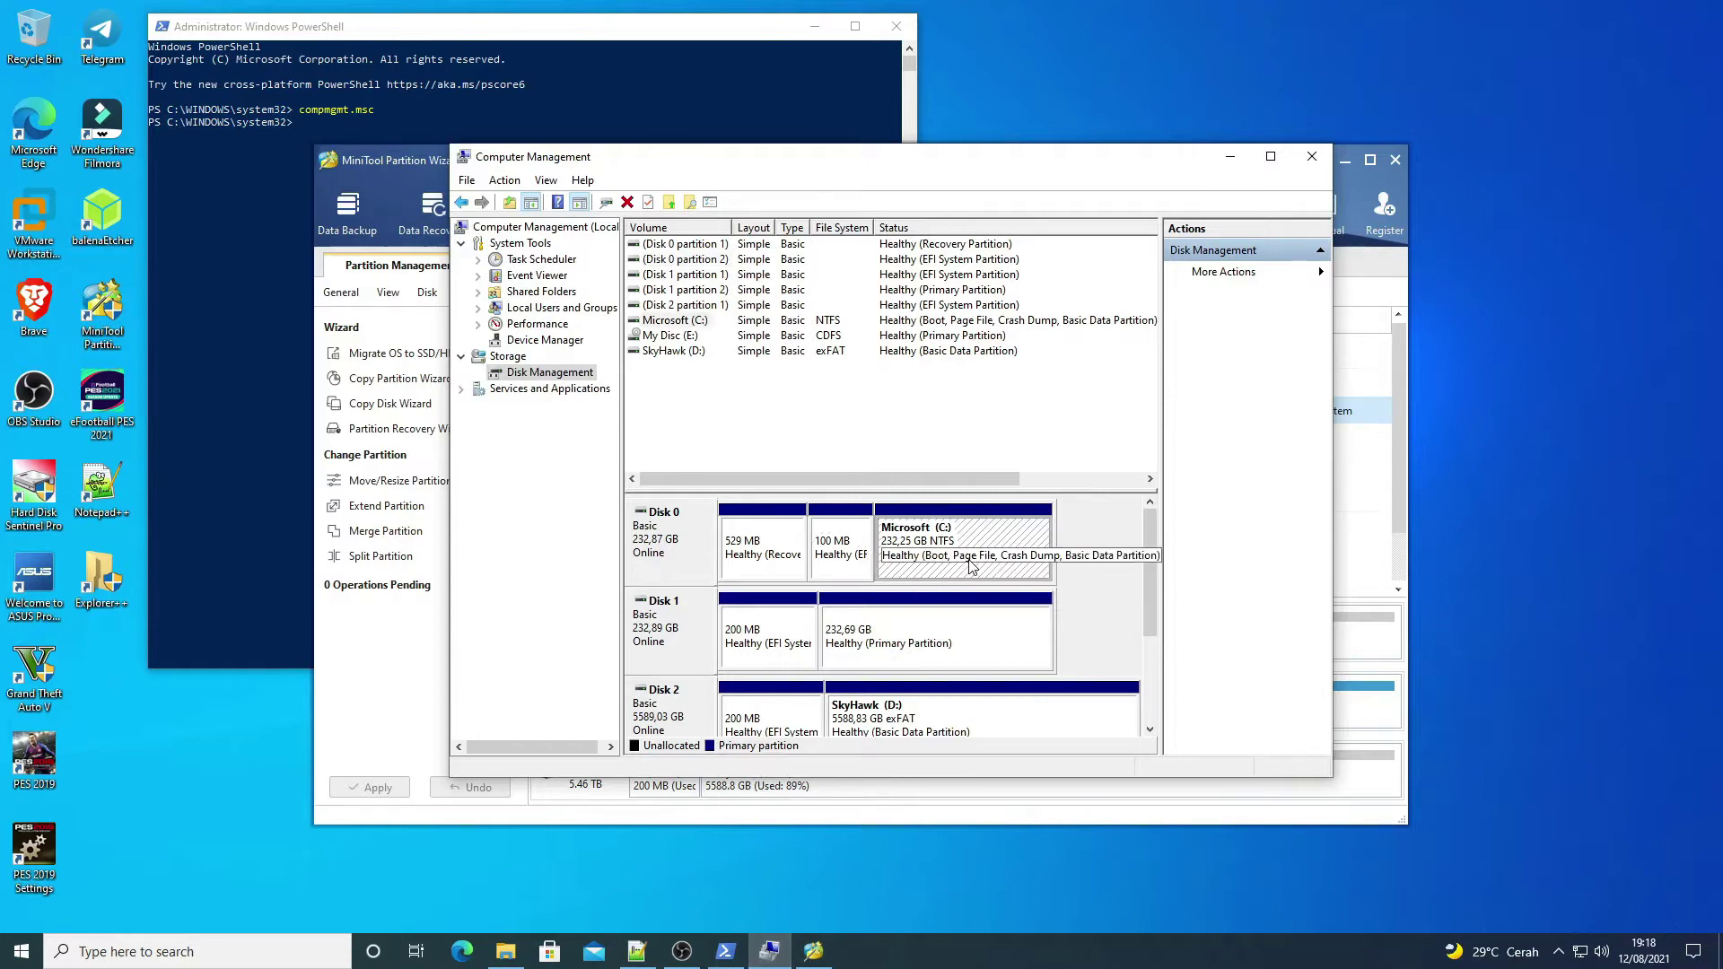
right_click(944, 541)
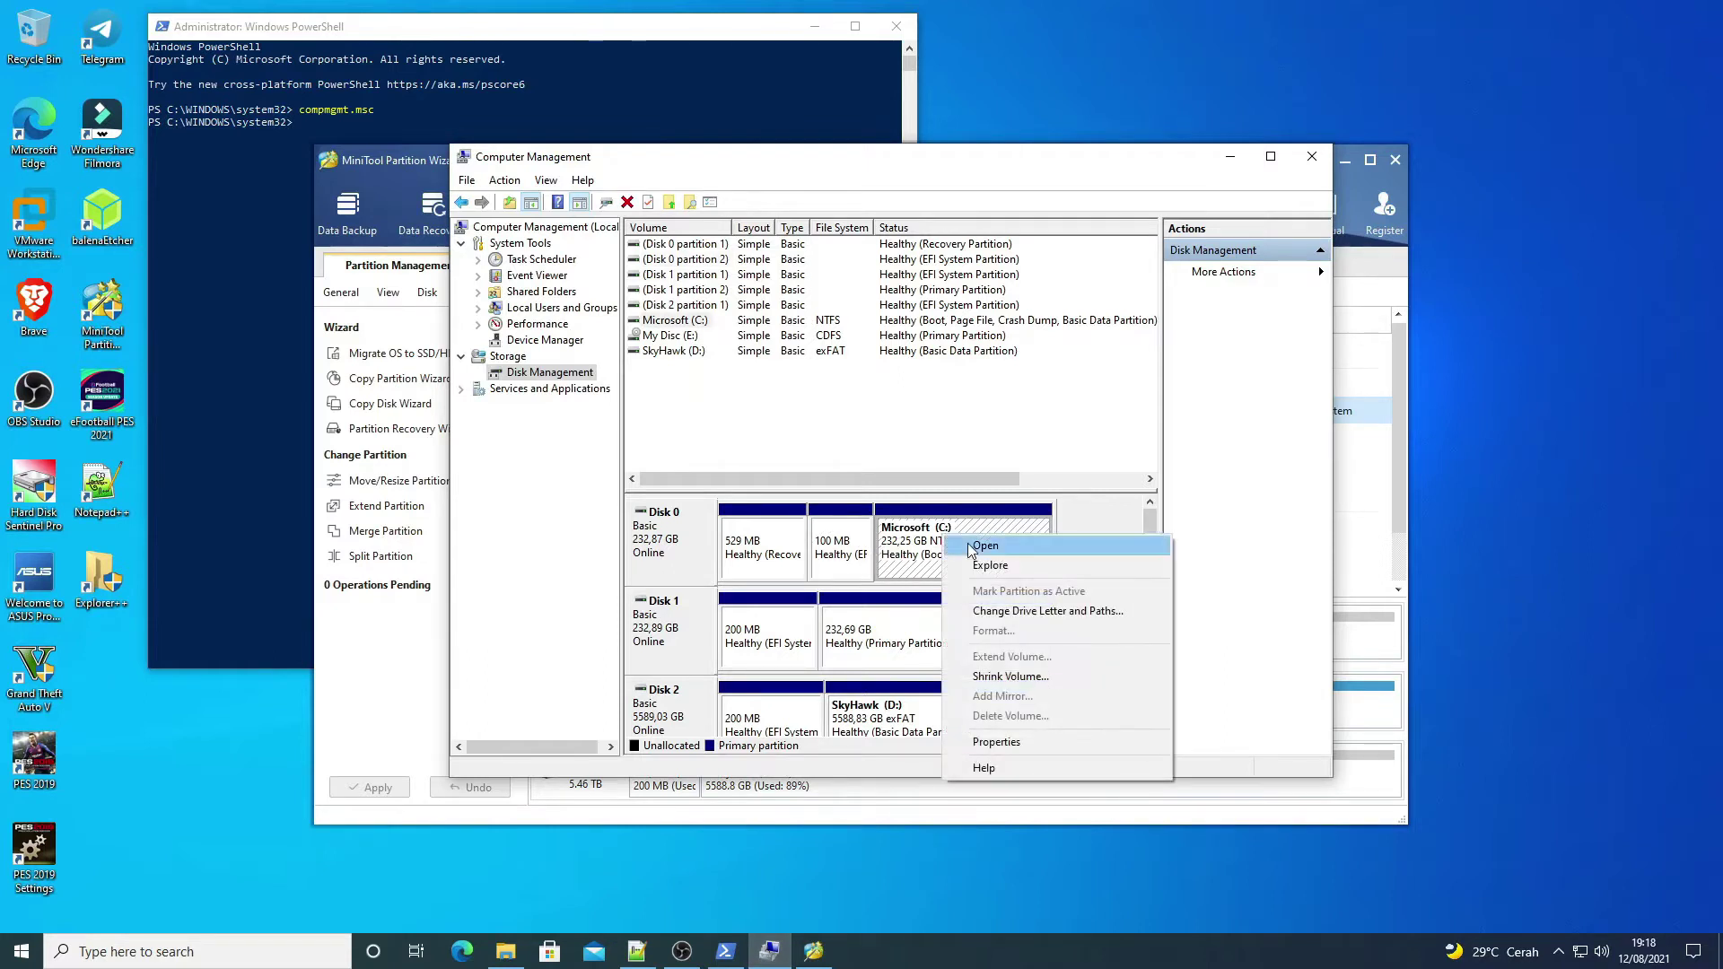
left_click(1022, 669)
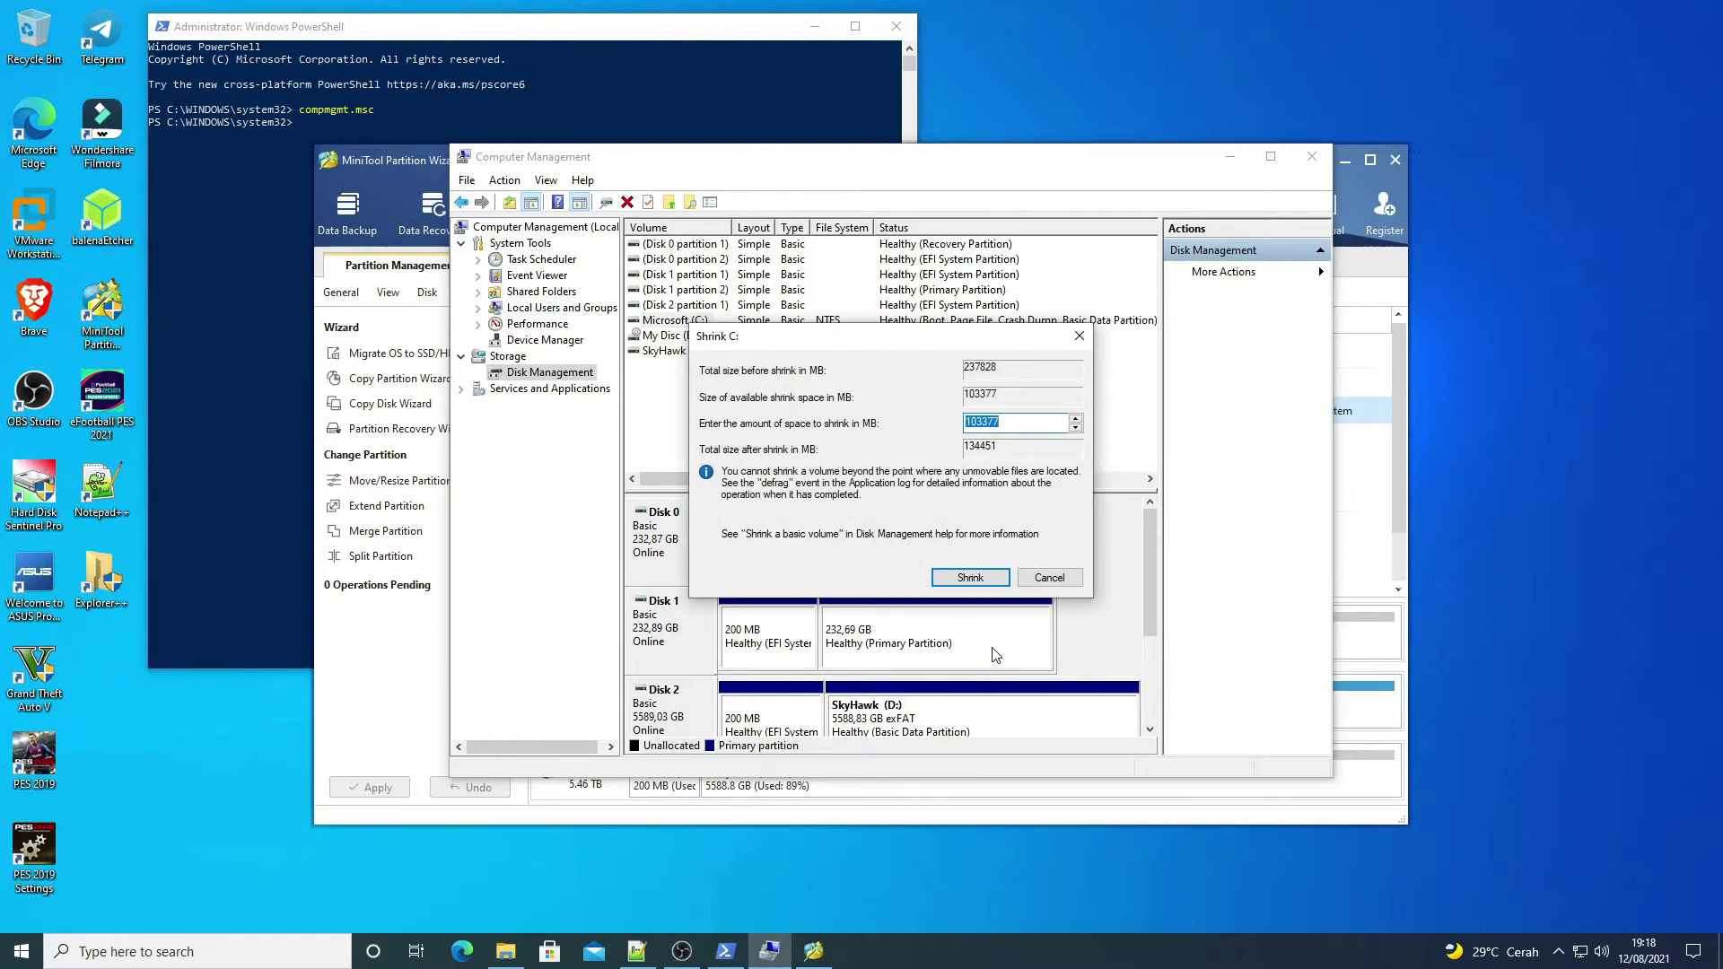
type("333")
left_click(976, 576)
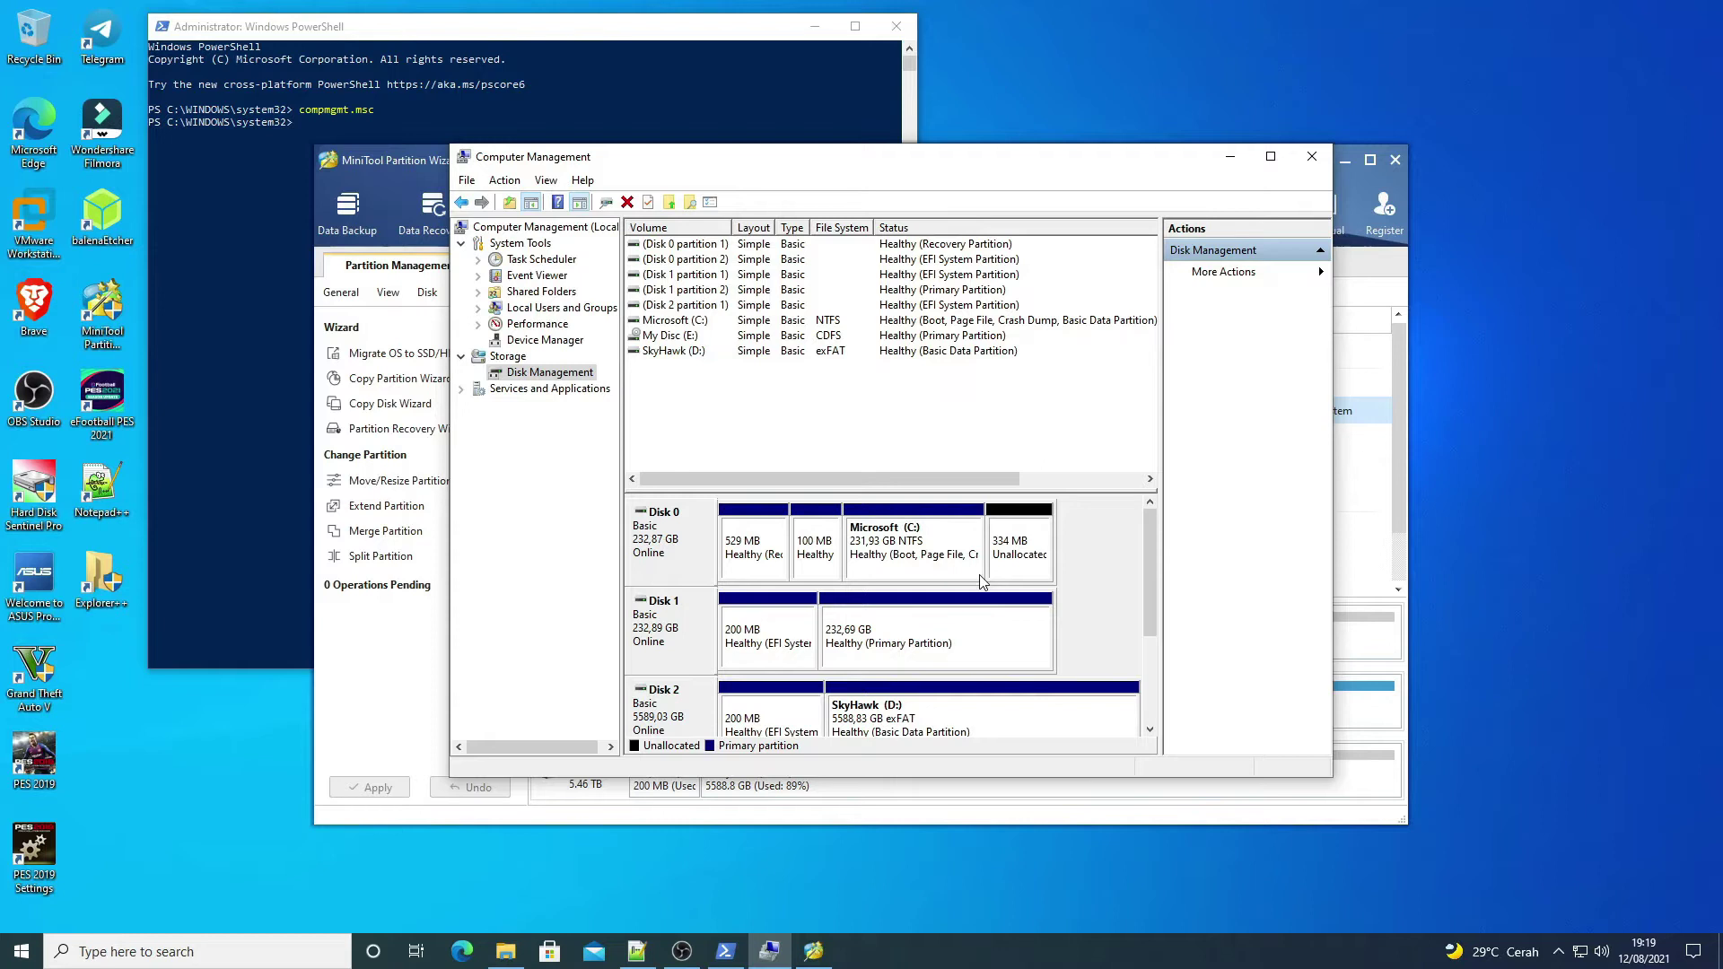
Check the freed space in Disk Management, then reload MiniTool Partition Wizard's disk list and select the unallocated space on Disk 1
left_click(960, 544)
left_click(1029, 555)
left_click(1228, 159)
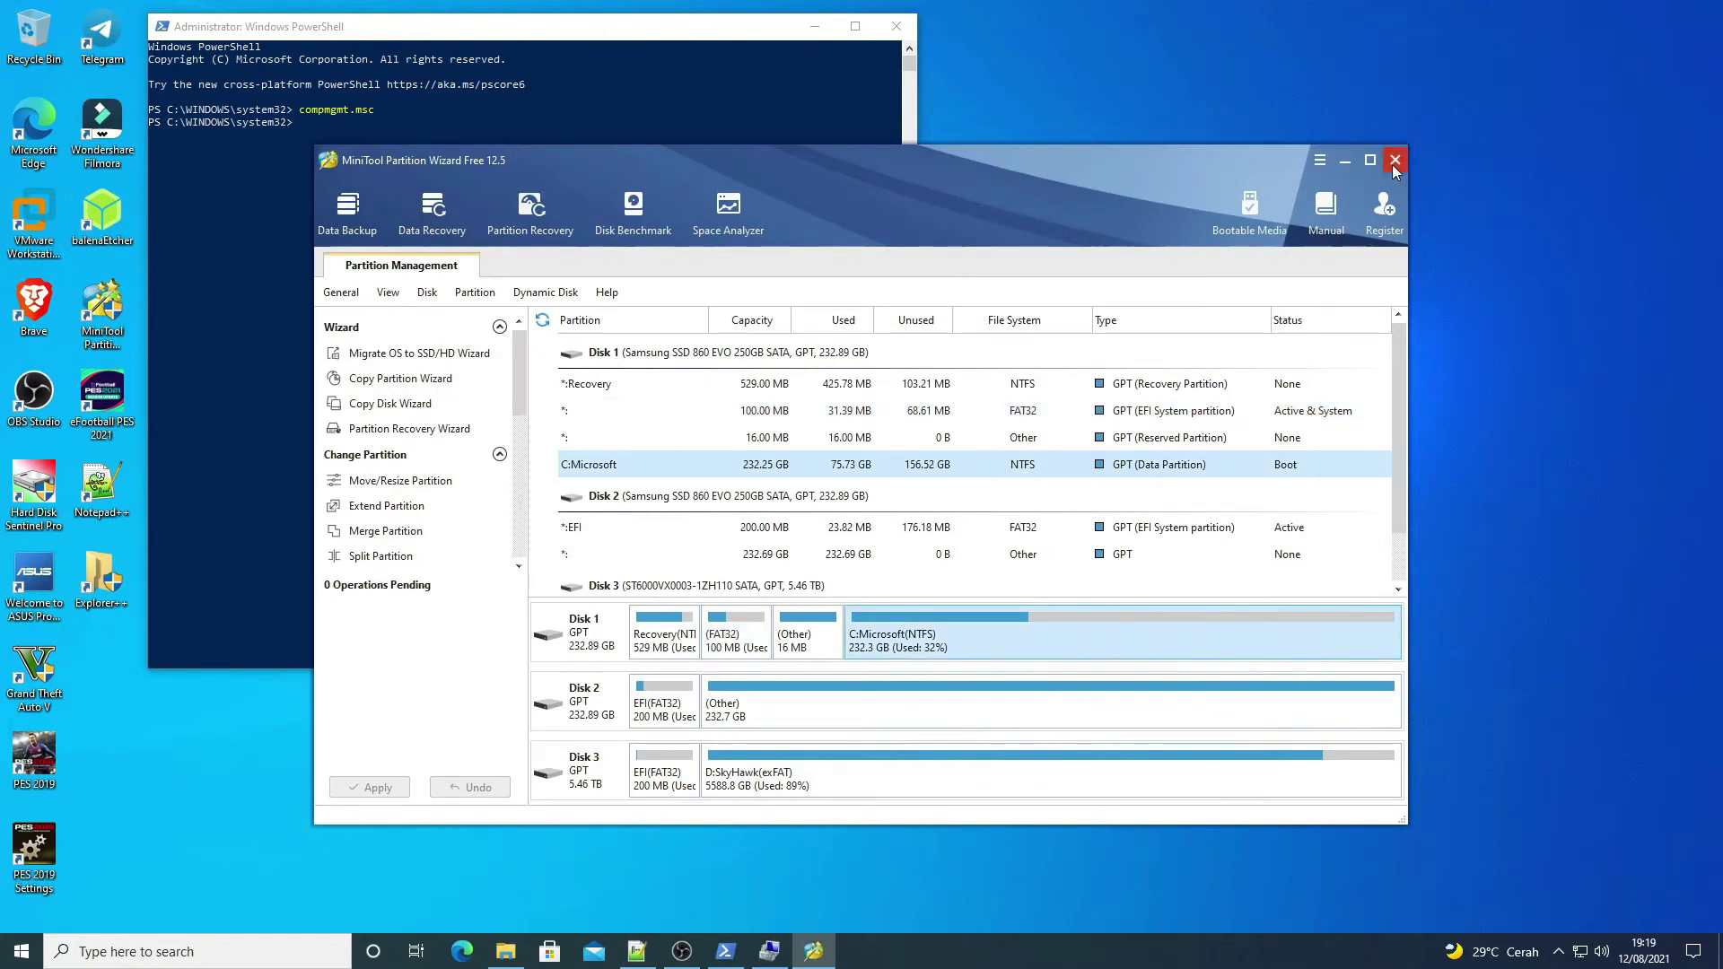
left_click(543, 323)
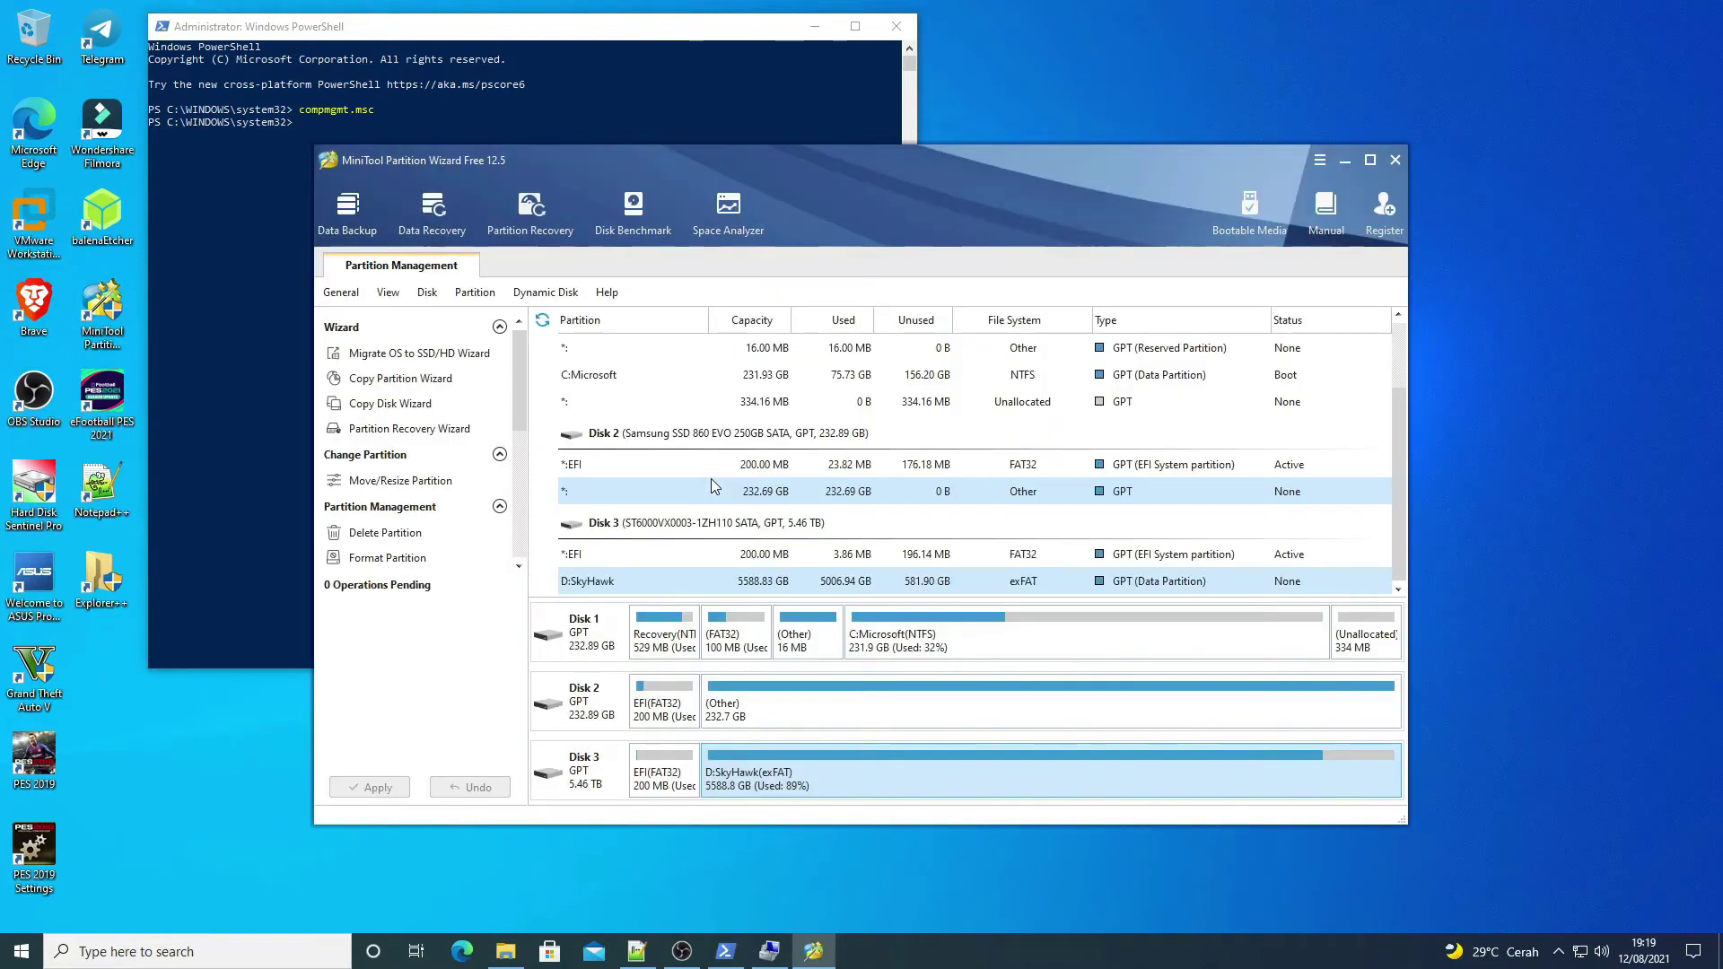
left_click(791, 406)
scroll(794, 413, "up", 1)
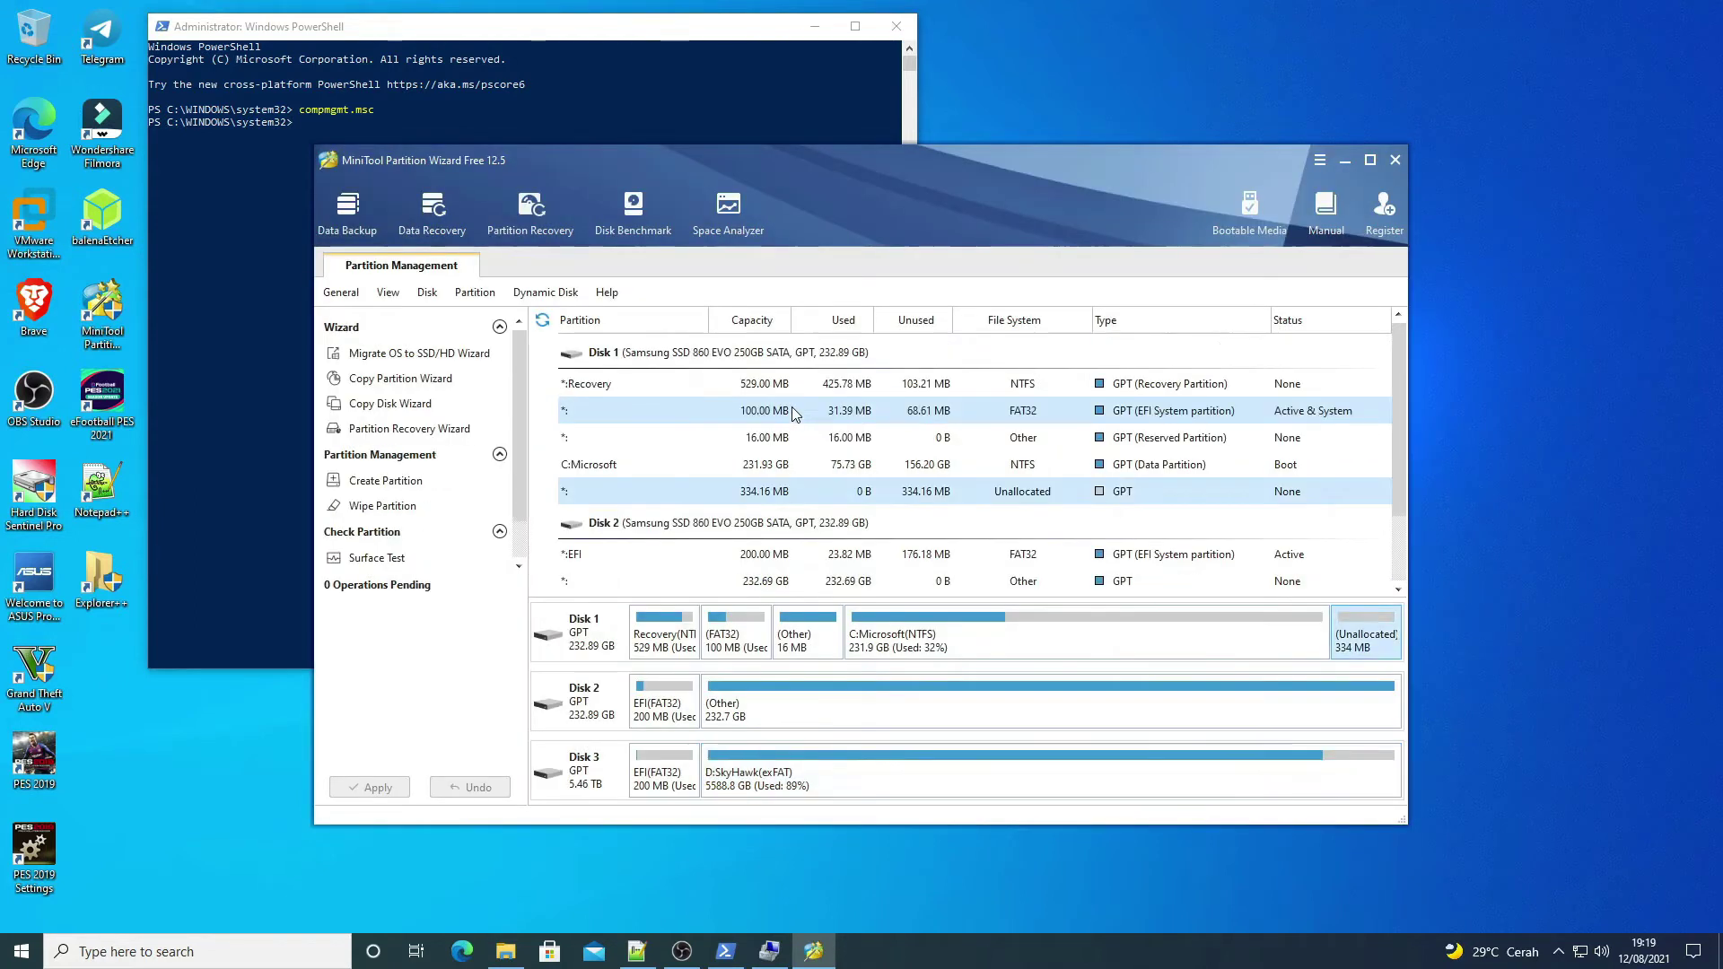
Start diskpart in PowerShell, list the disks and compare Disk 0's free space with the unallocated entry in MiniTool Partition Wizard
left_click(418, 127)
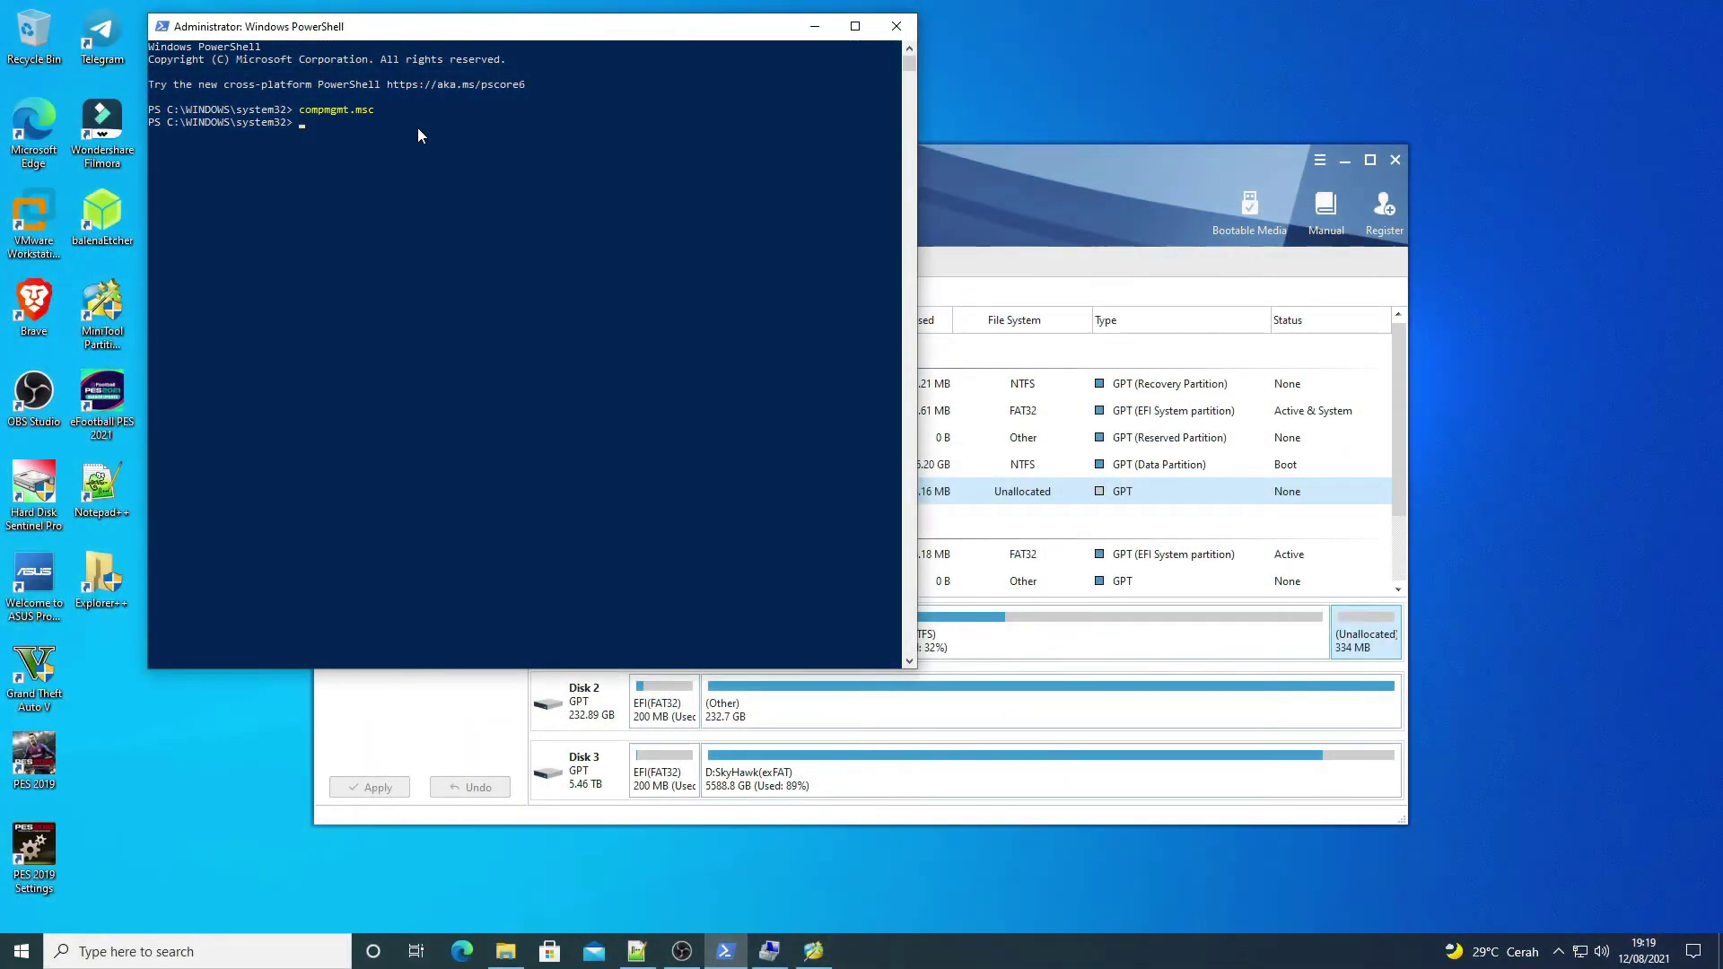
type("diskpart")
key("Return")
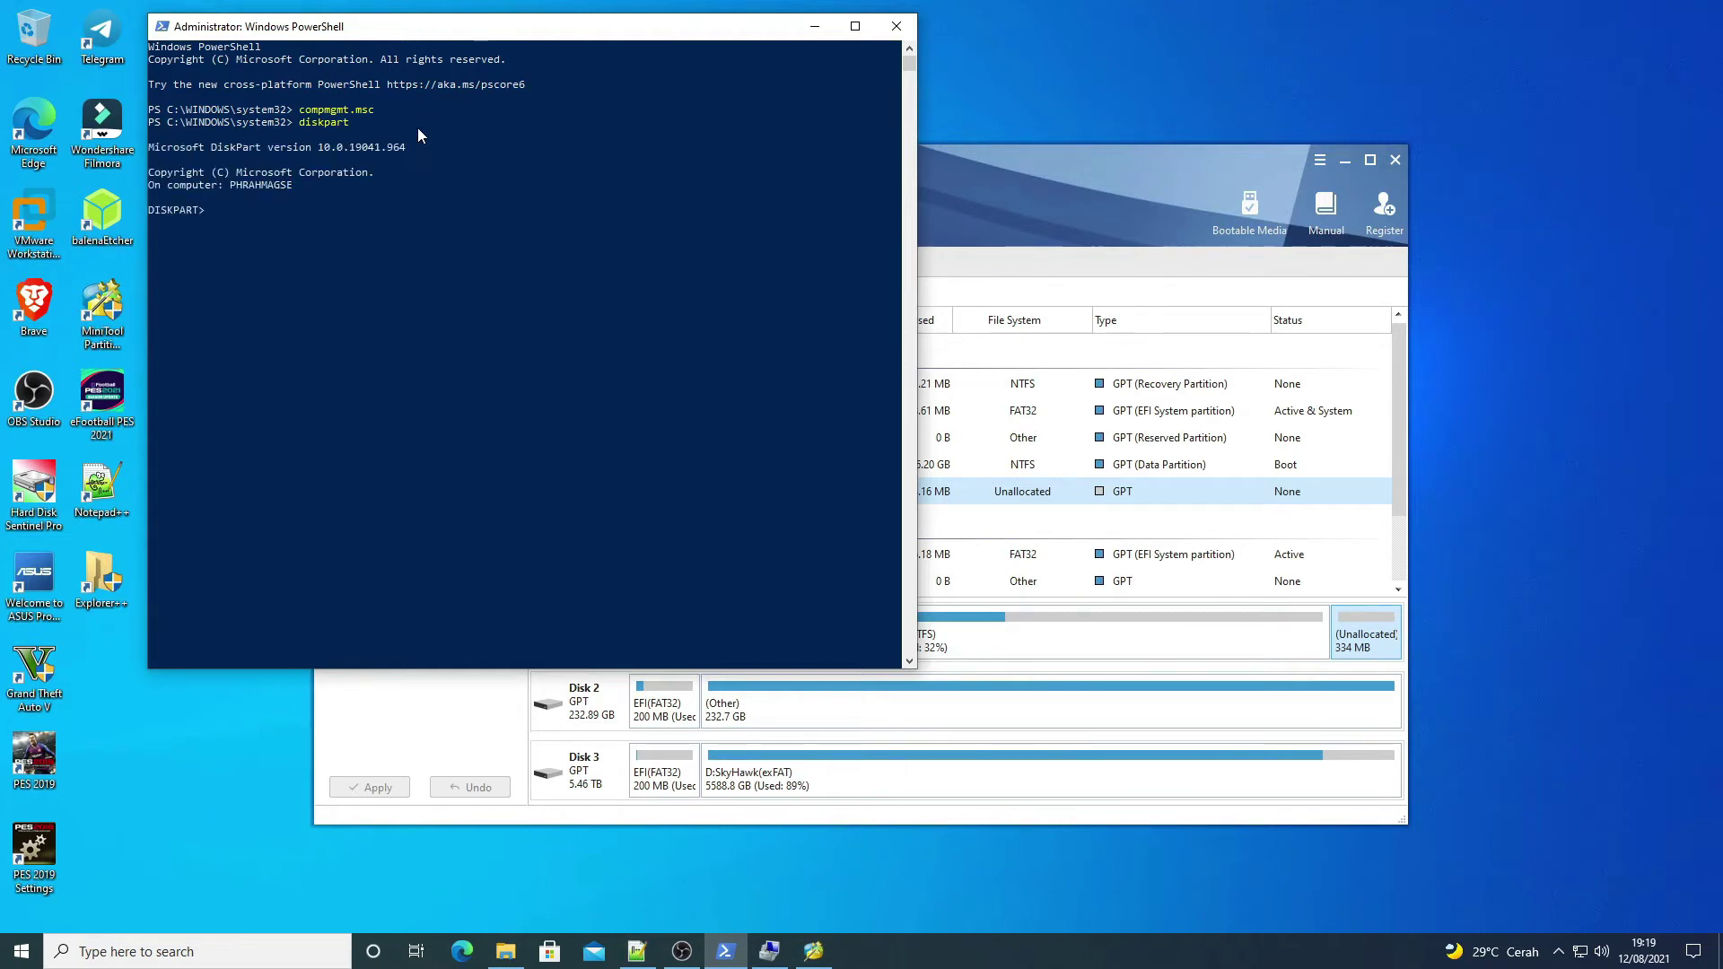
type("list disk")
key("Return")
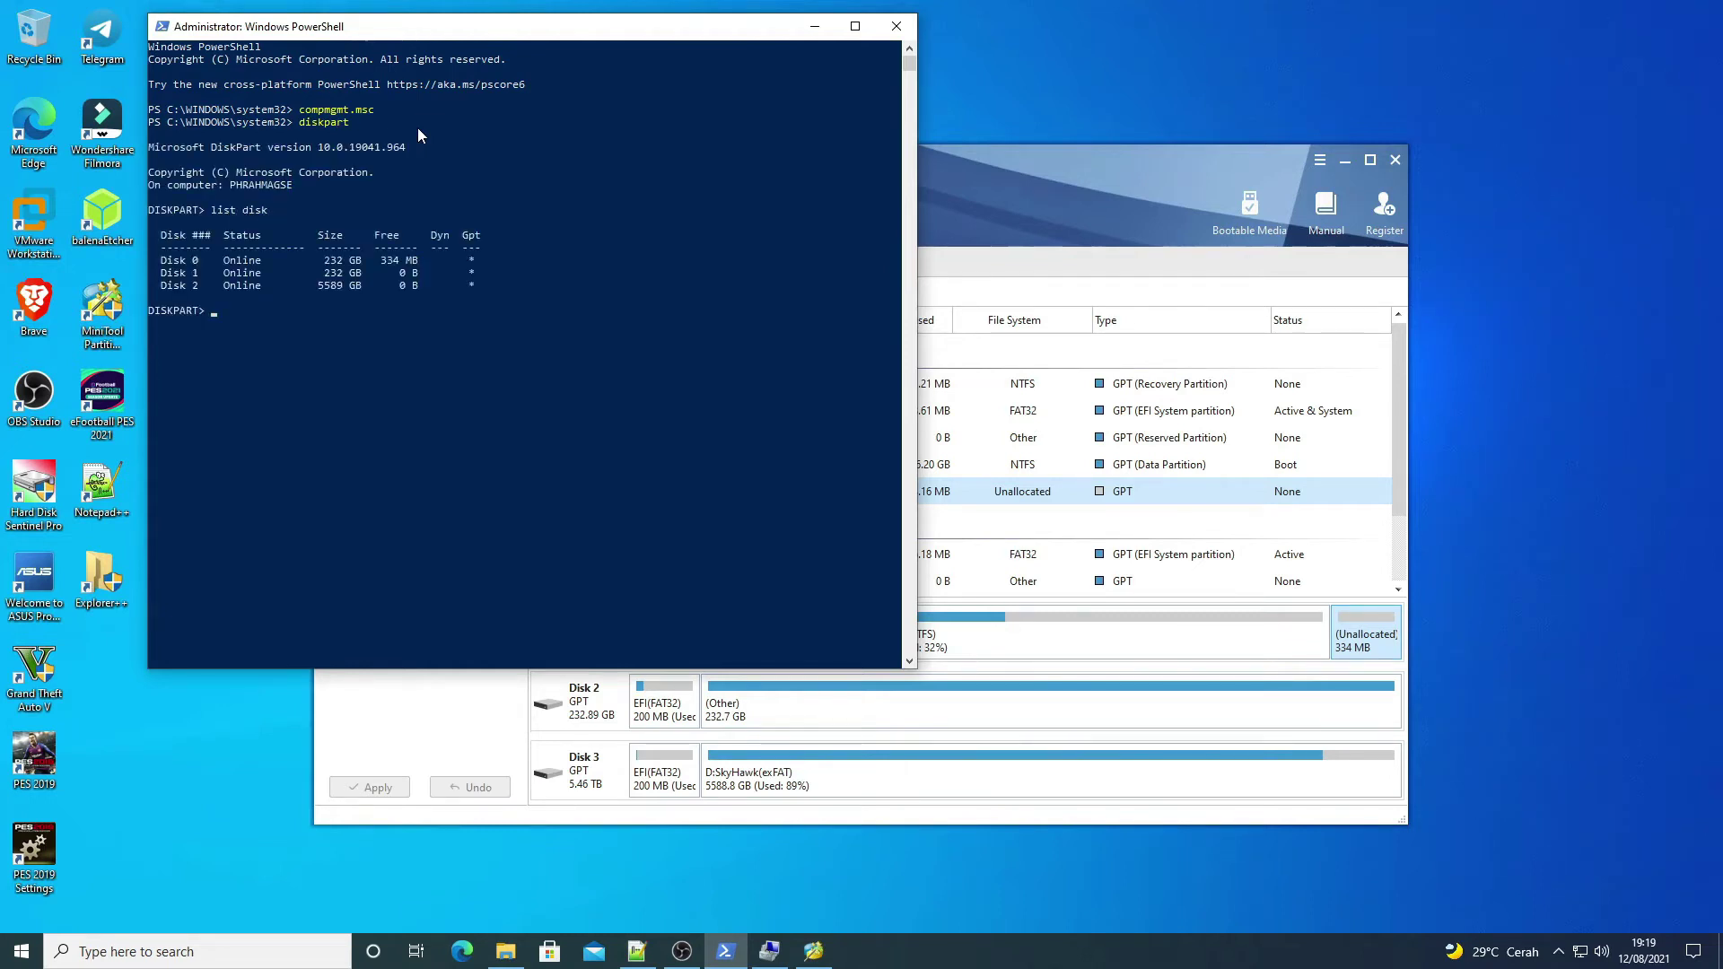
left_click_drag(161, 262, 485, 262)
left_click(391, 267)
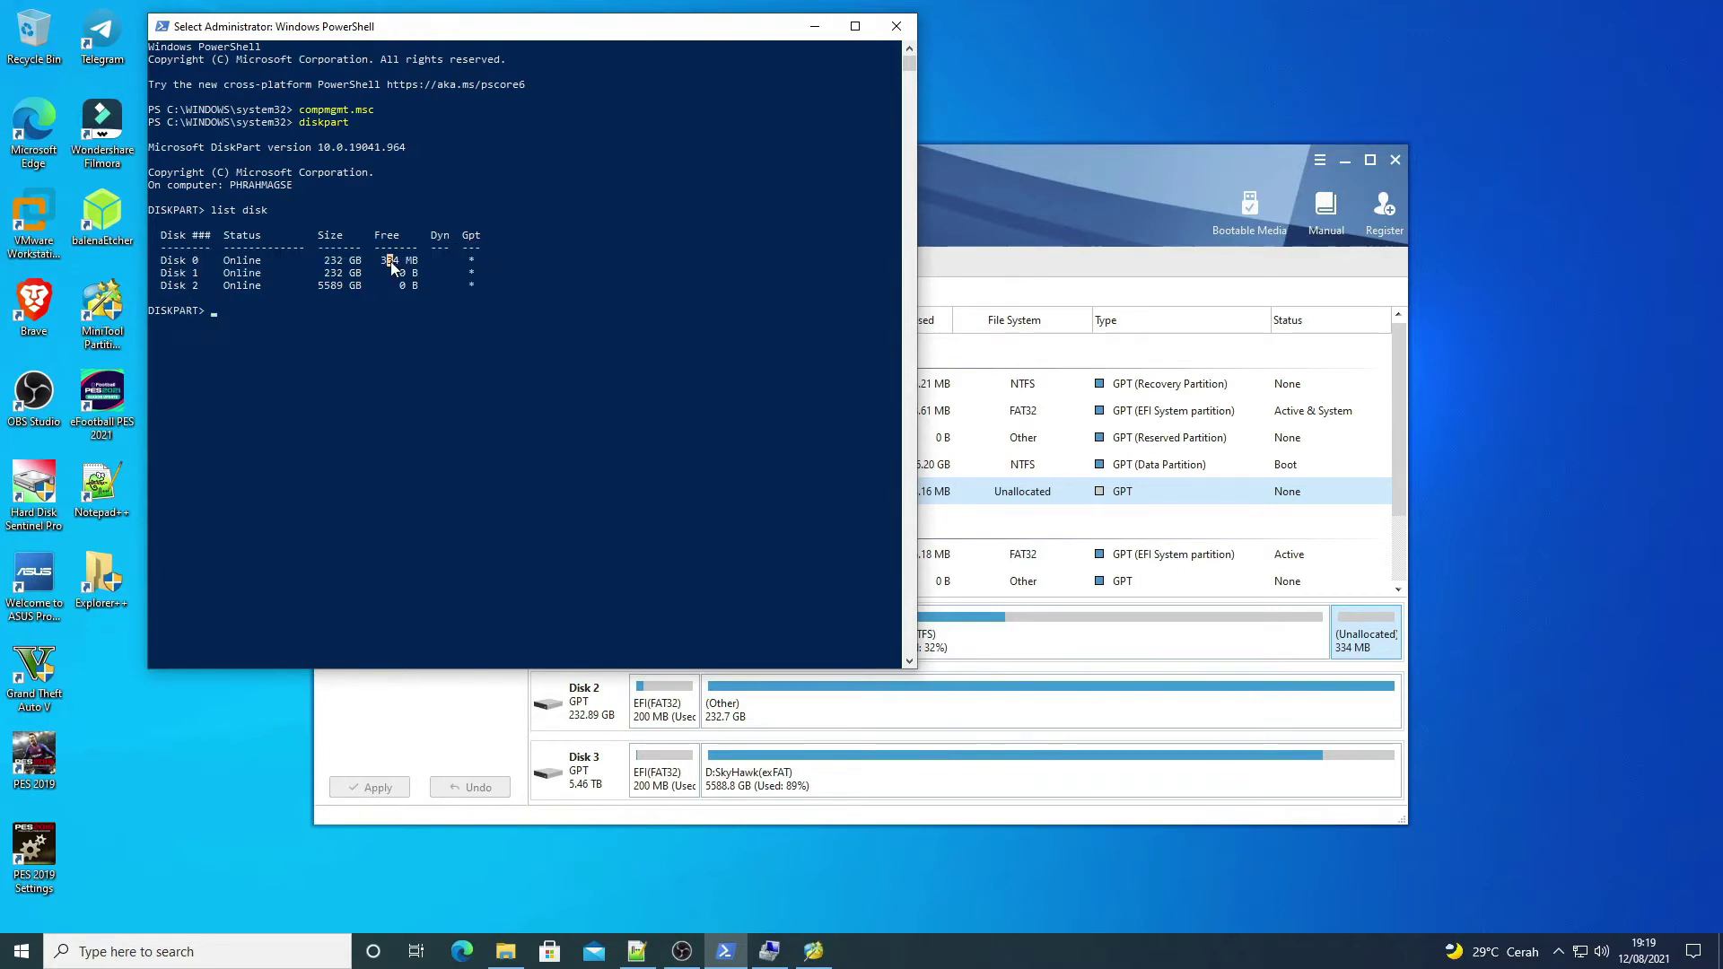
left_click(1048, 491)
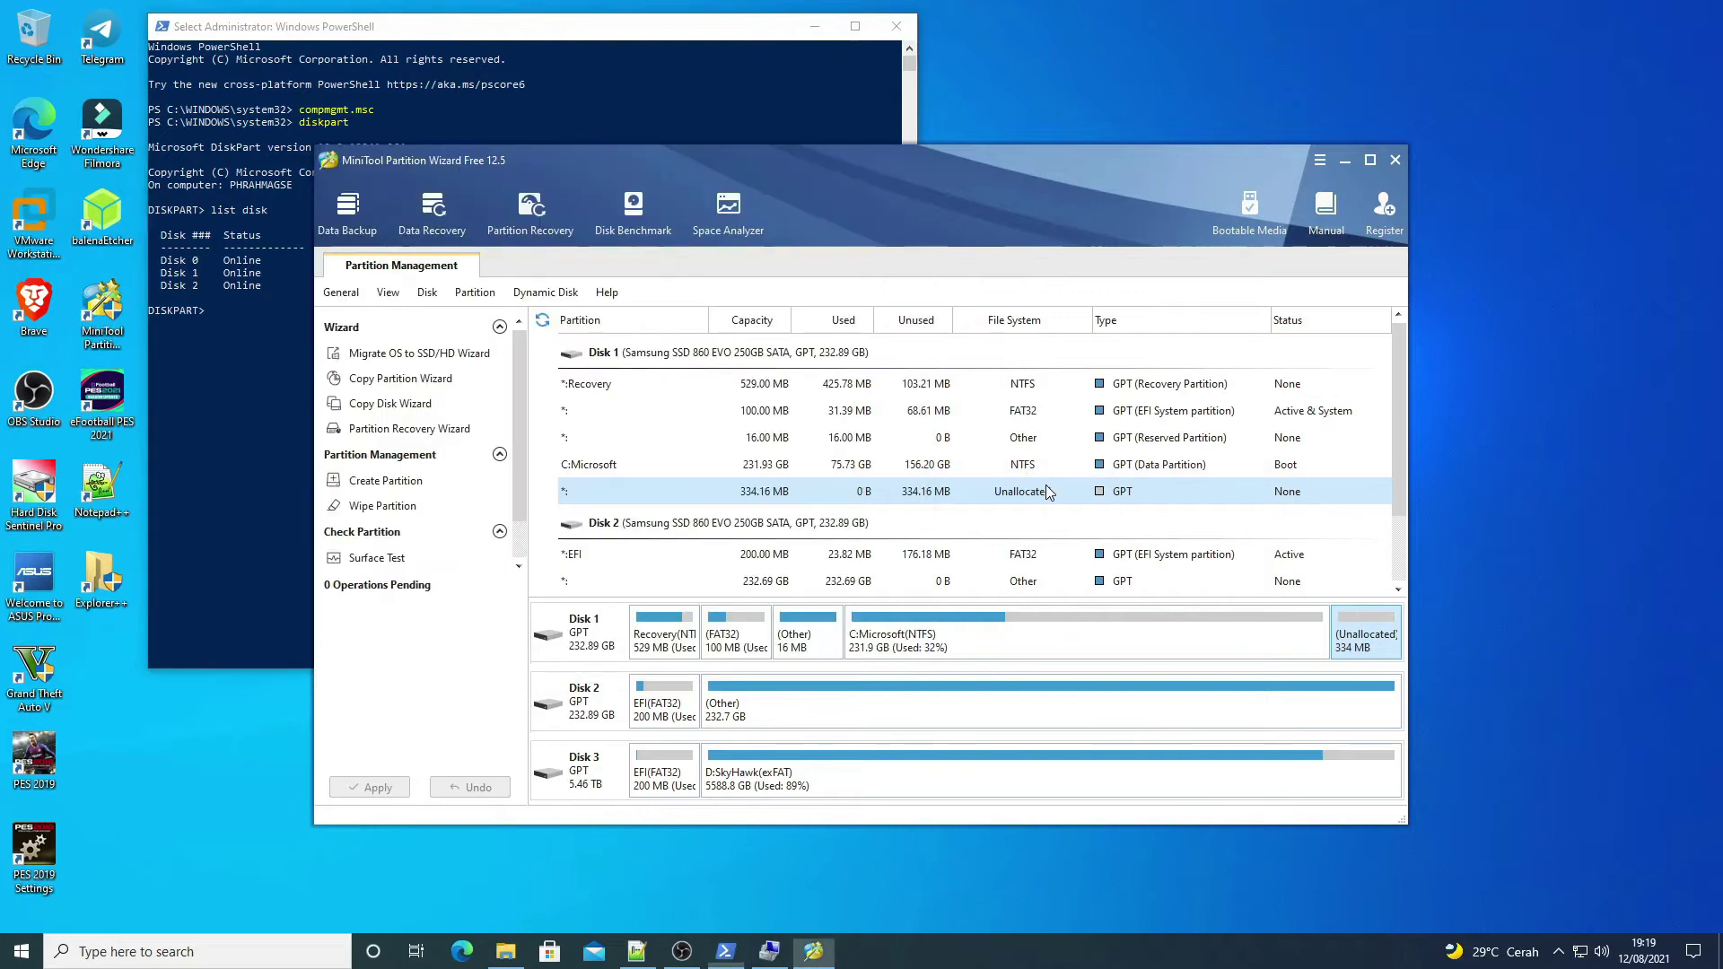
Return to DiskPart in PowerShell, select disk 0 and list its partitions
left_click(305, 350)
key("Escape")
type("sel disk 0")
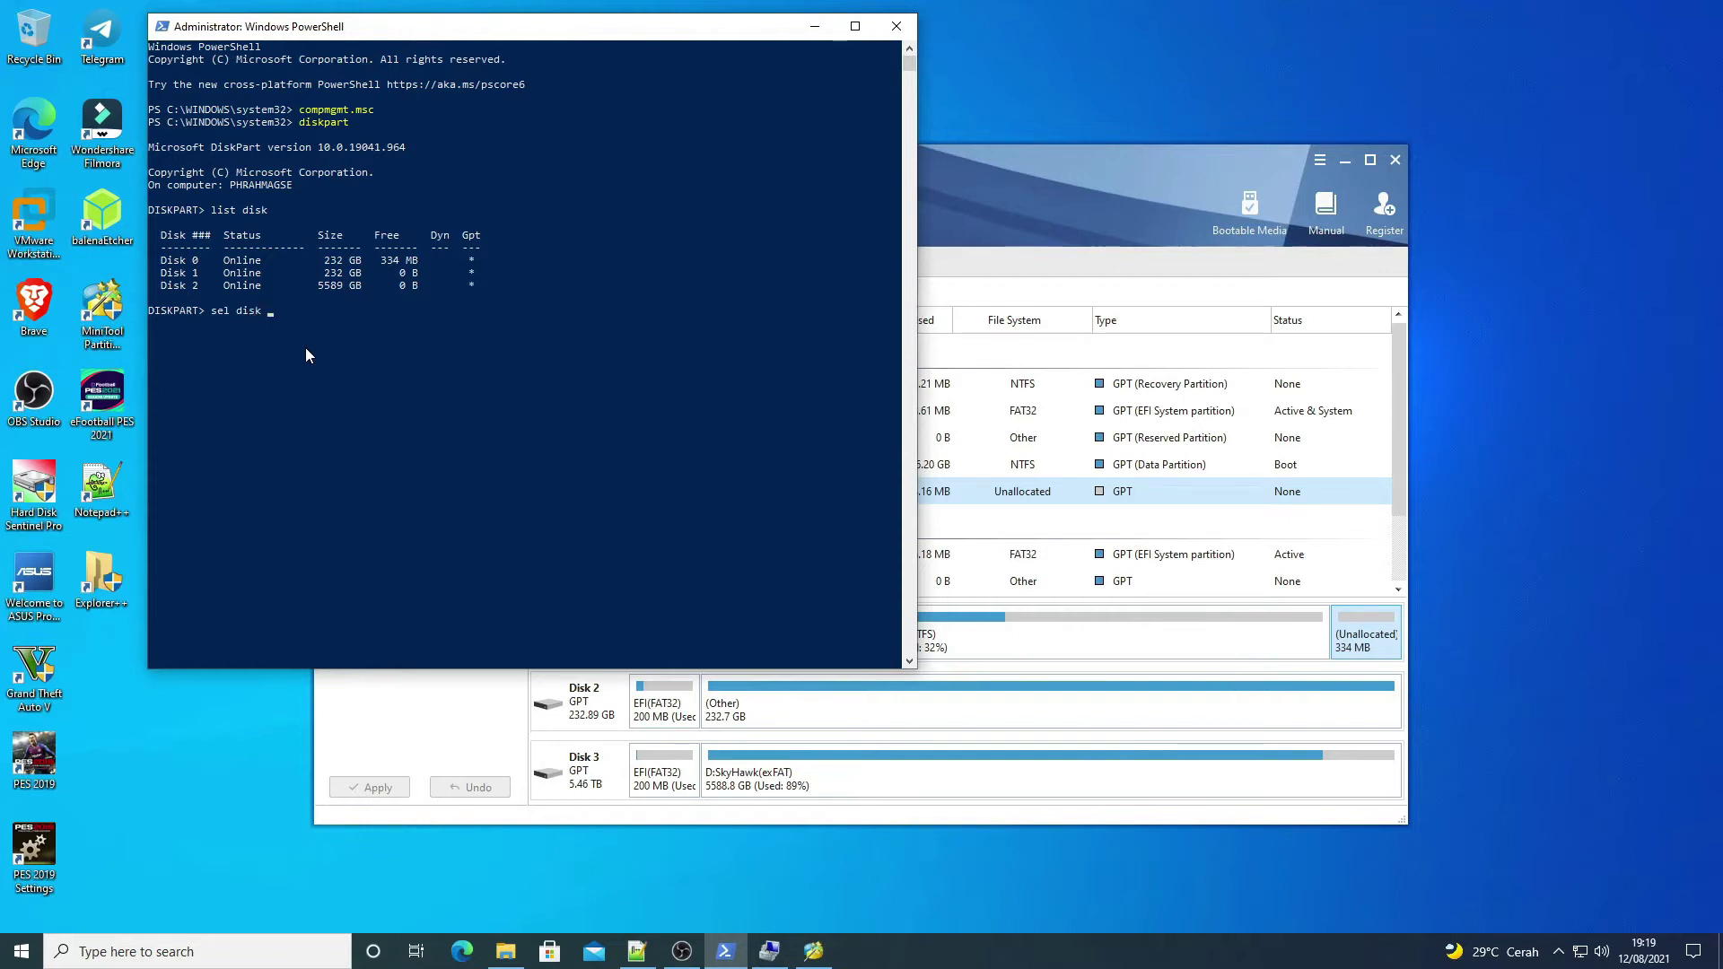
key("Return")
type("list partition")
key("Return")
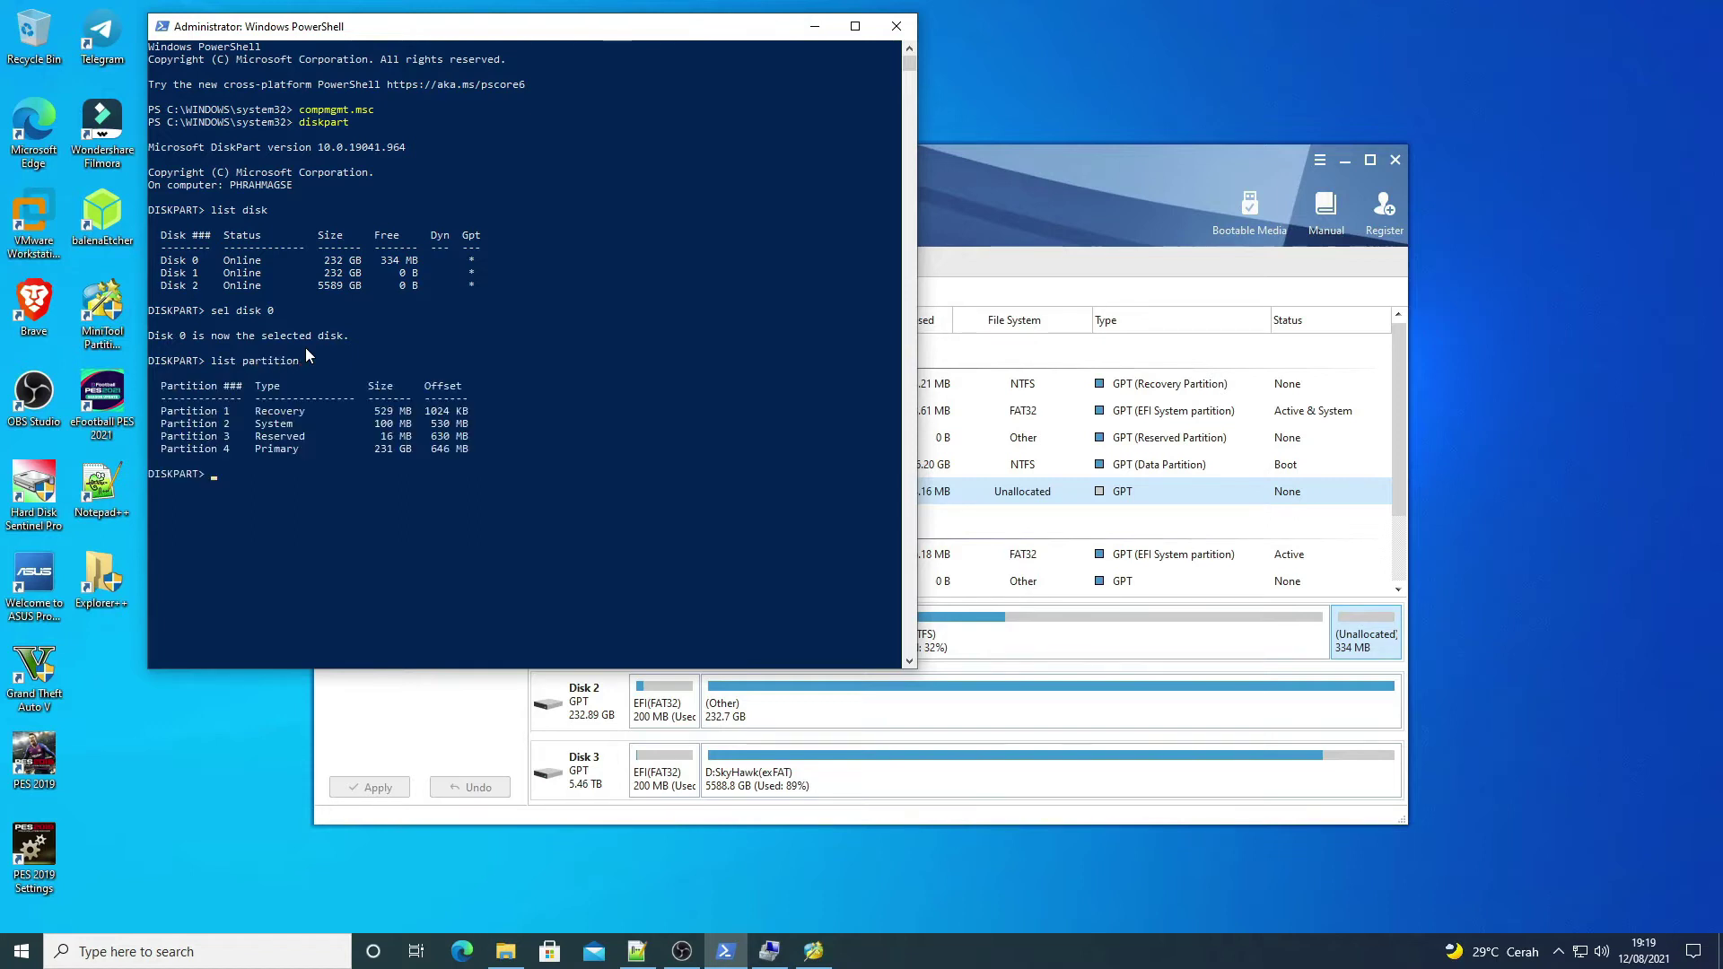
Create an EFI partition in the free space of the selected disk with "create partition efi"
left_click(305, 457)
left_click(277, 437)
type("create partition efi")
key("Return")
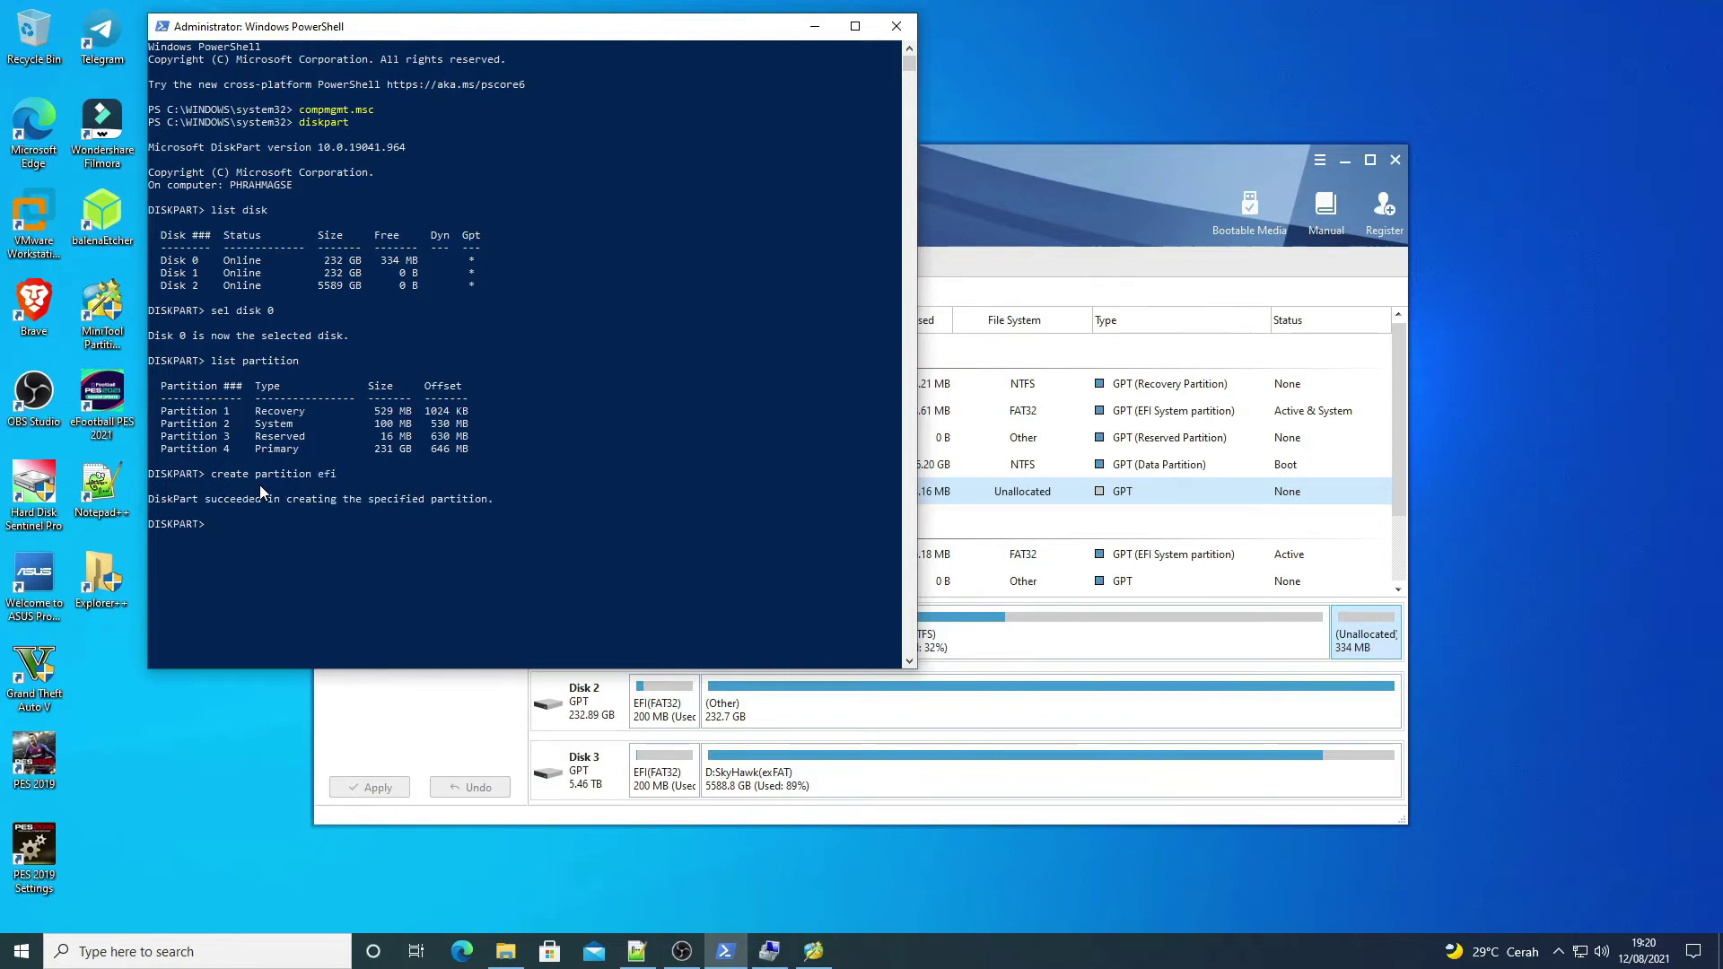
left_click_drag(159, 504, 512, 500)
Switch to MiniTool Partition Wizard, reload the disk list and select the new EFI system partition after C: on Disk 1
left_click(1043, 209)
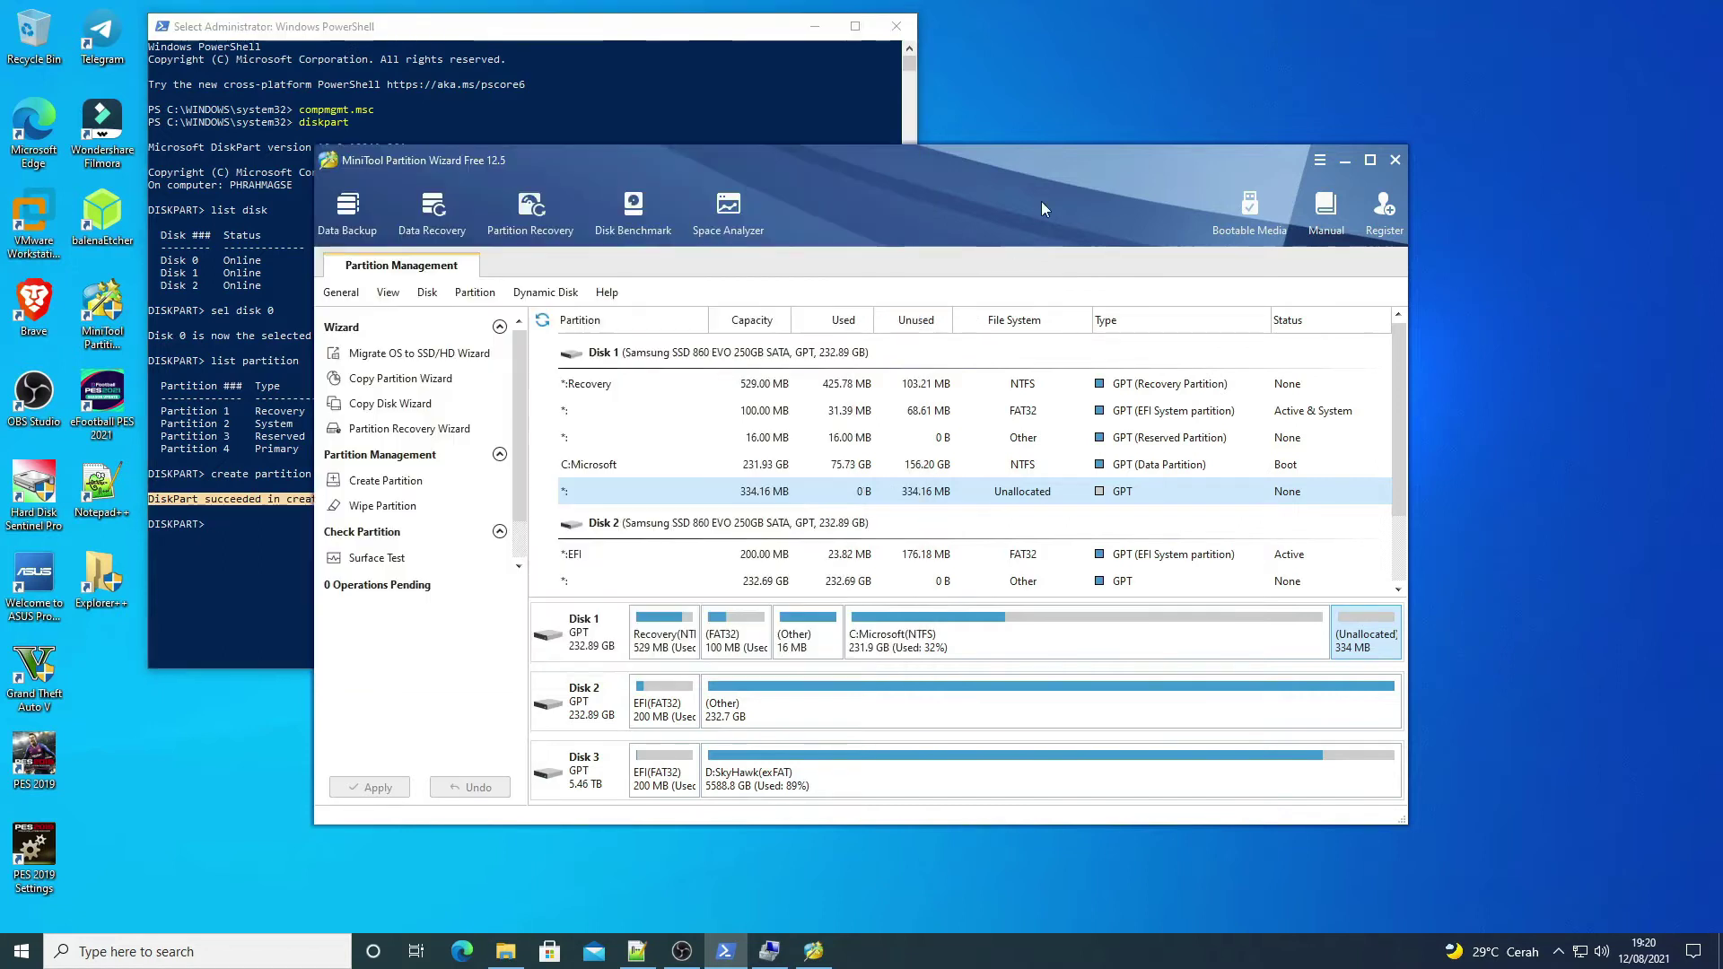
left_click(544, 320)
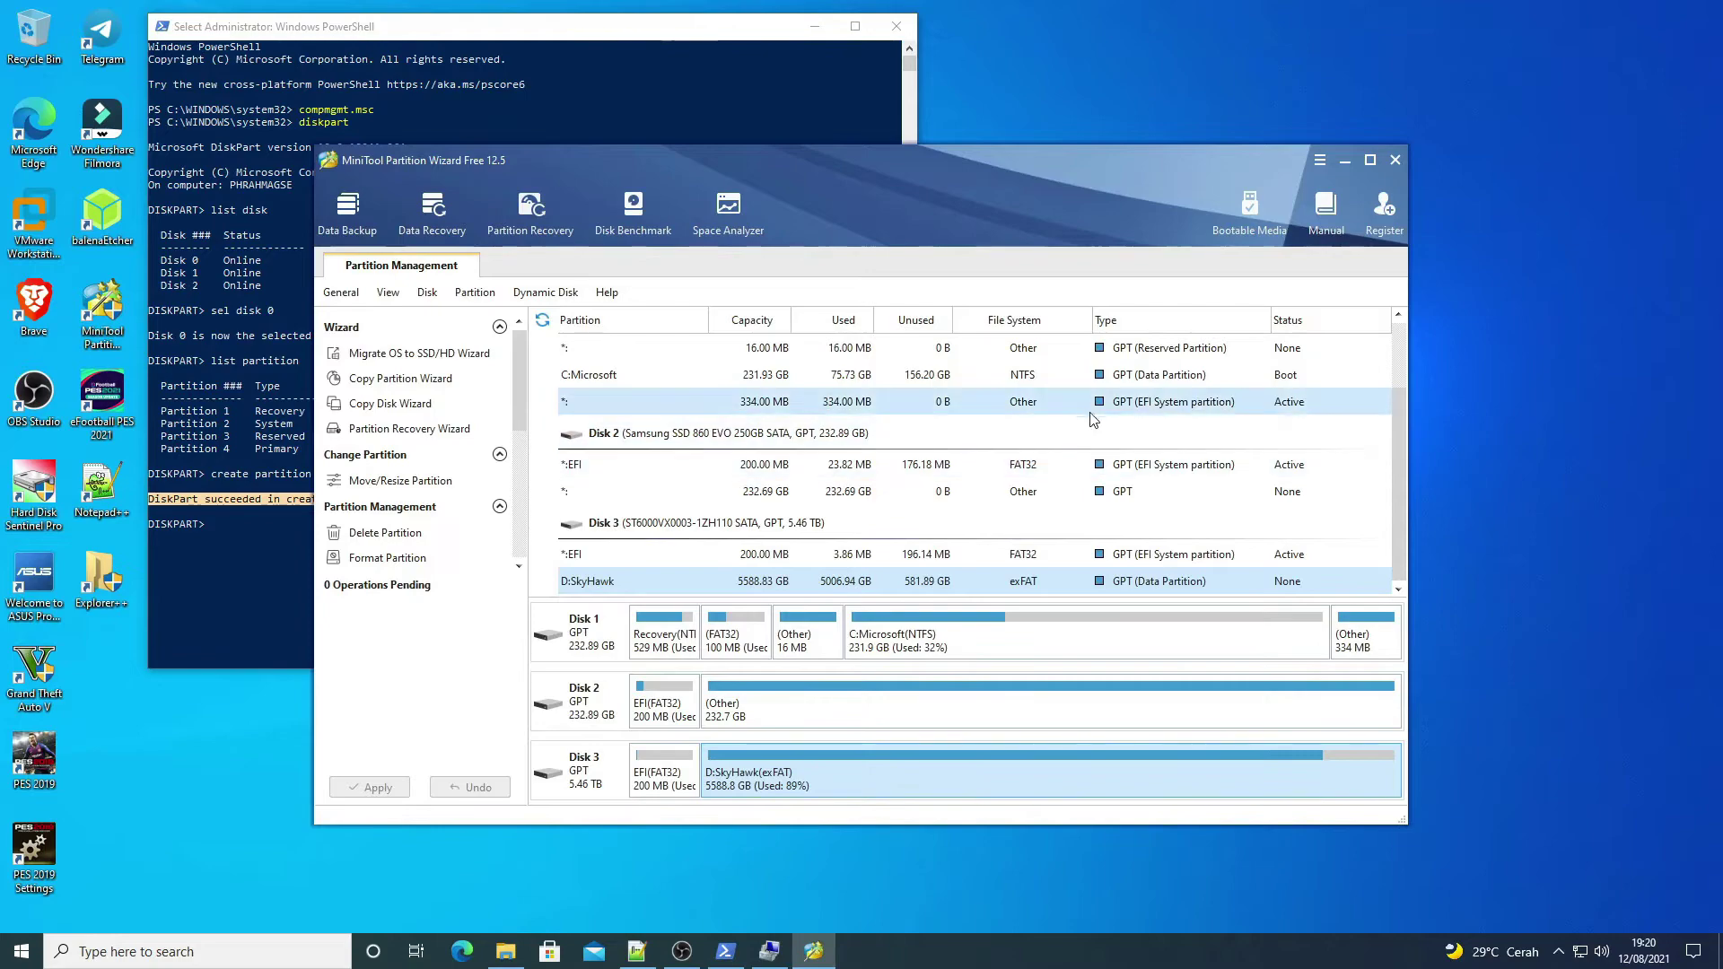
left_click(1090, 408)
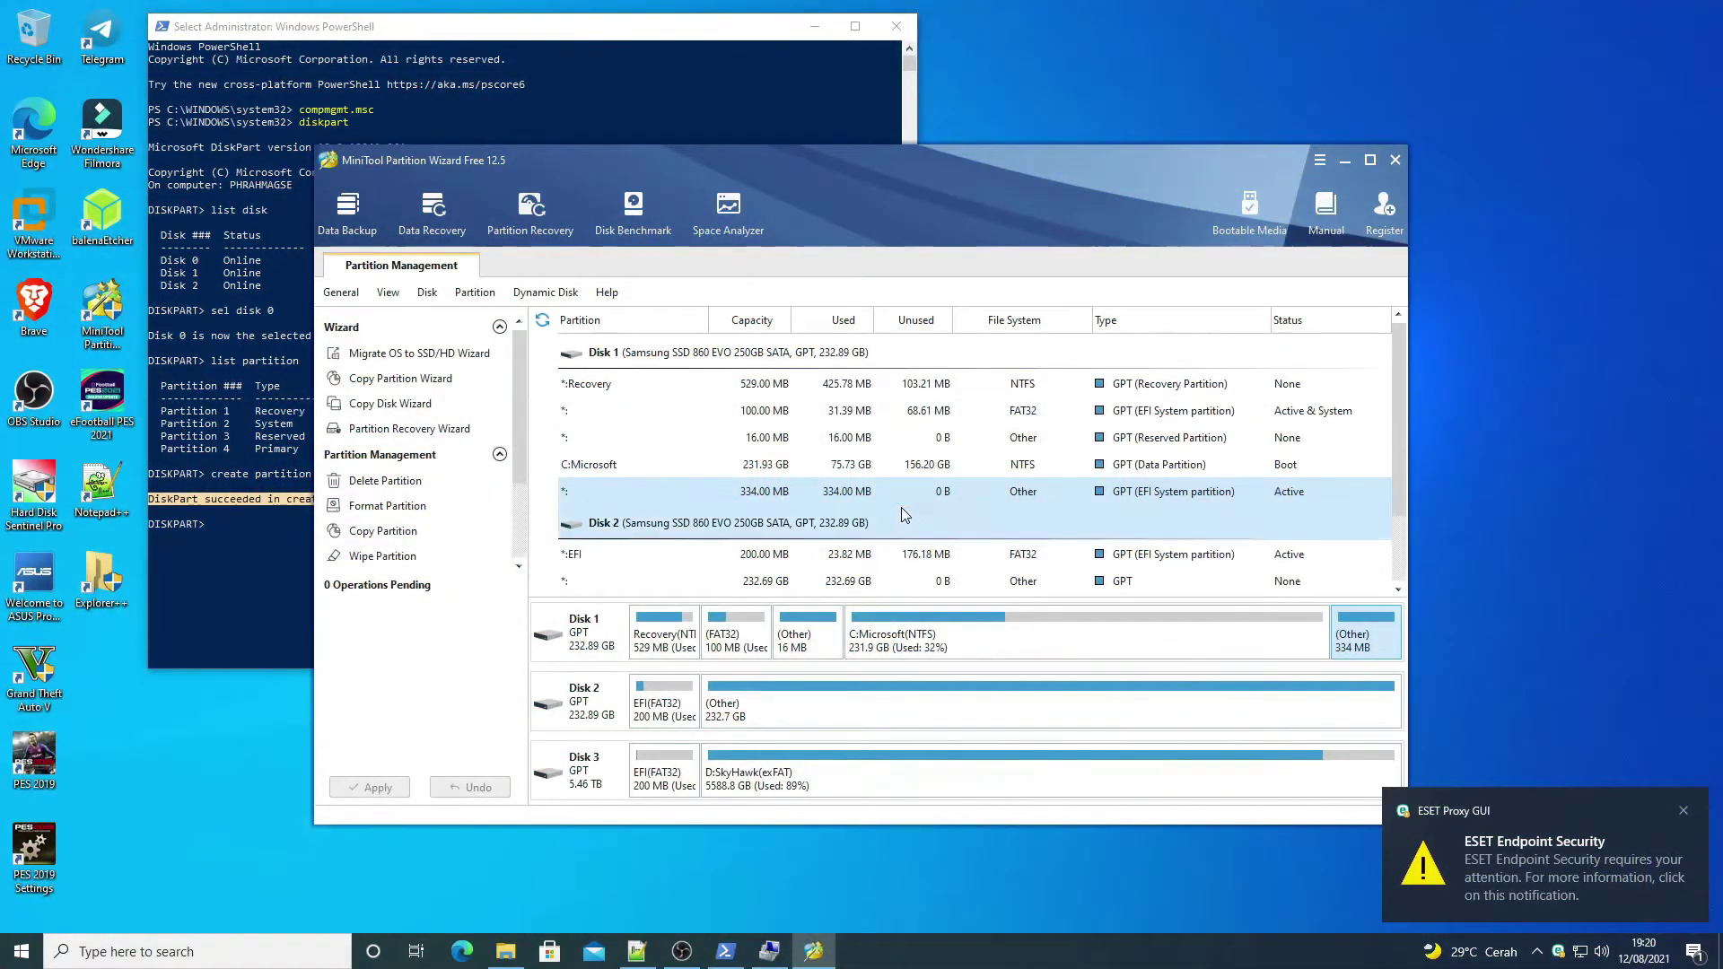
Format the new 334 MB EFI system partition on Disk 1 as FAT32 with the label ESP and apply the pending change
right_click(831, 490)
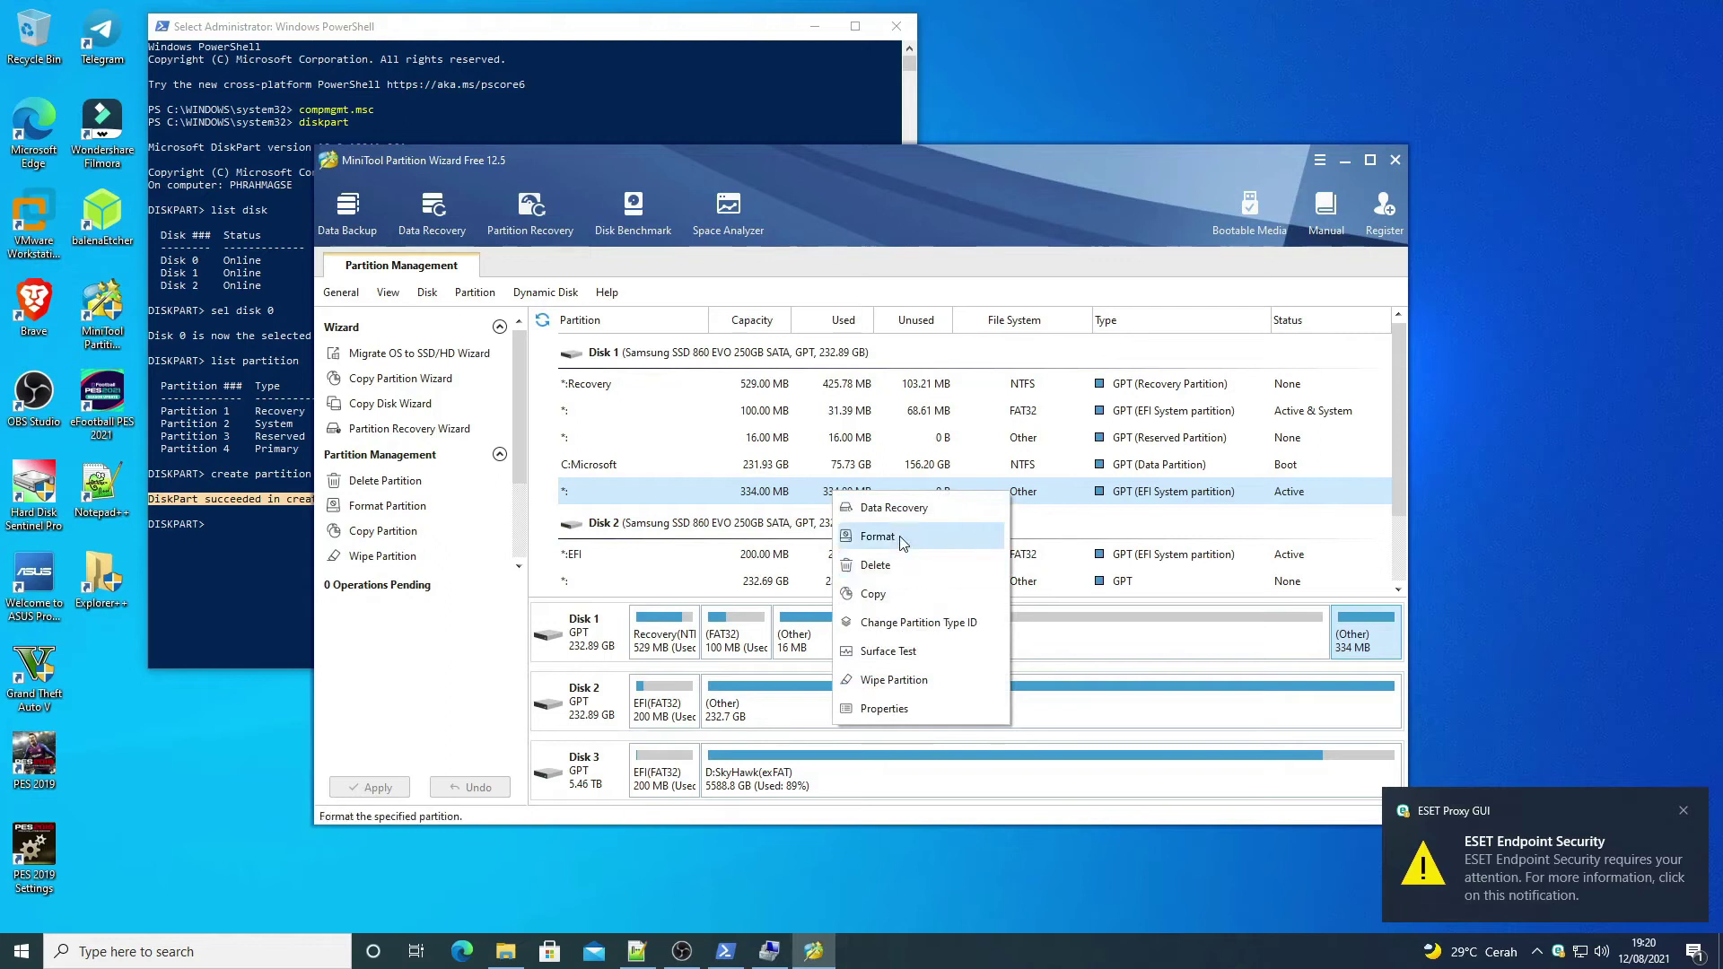
left_click(898, 536)
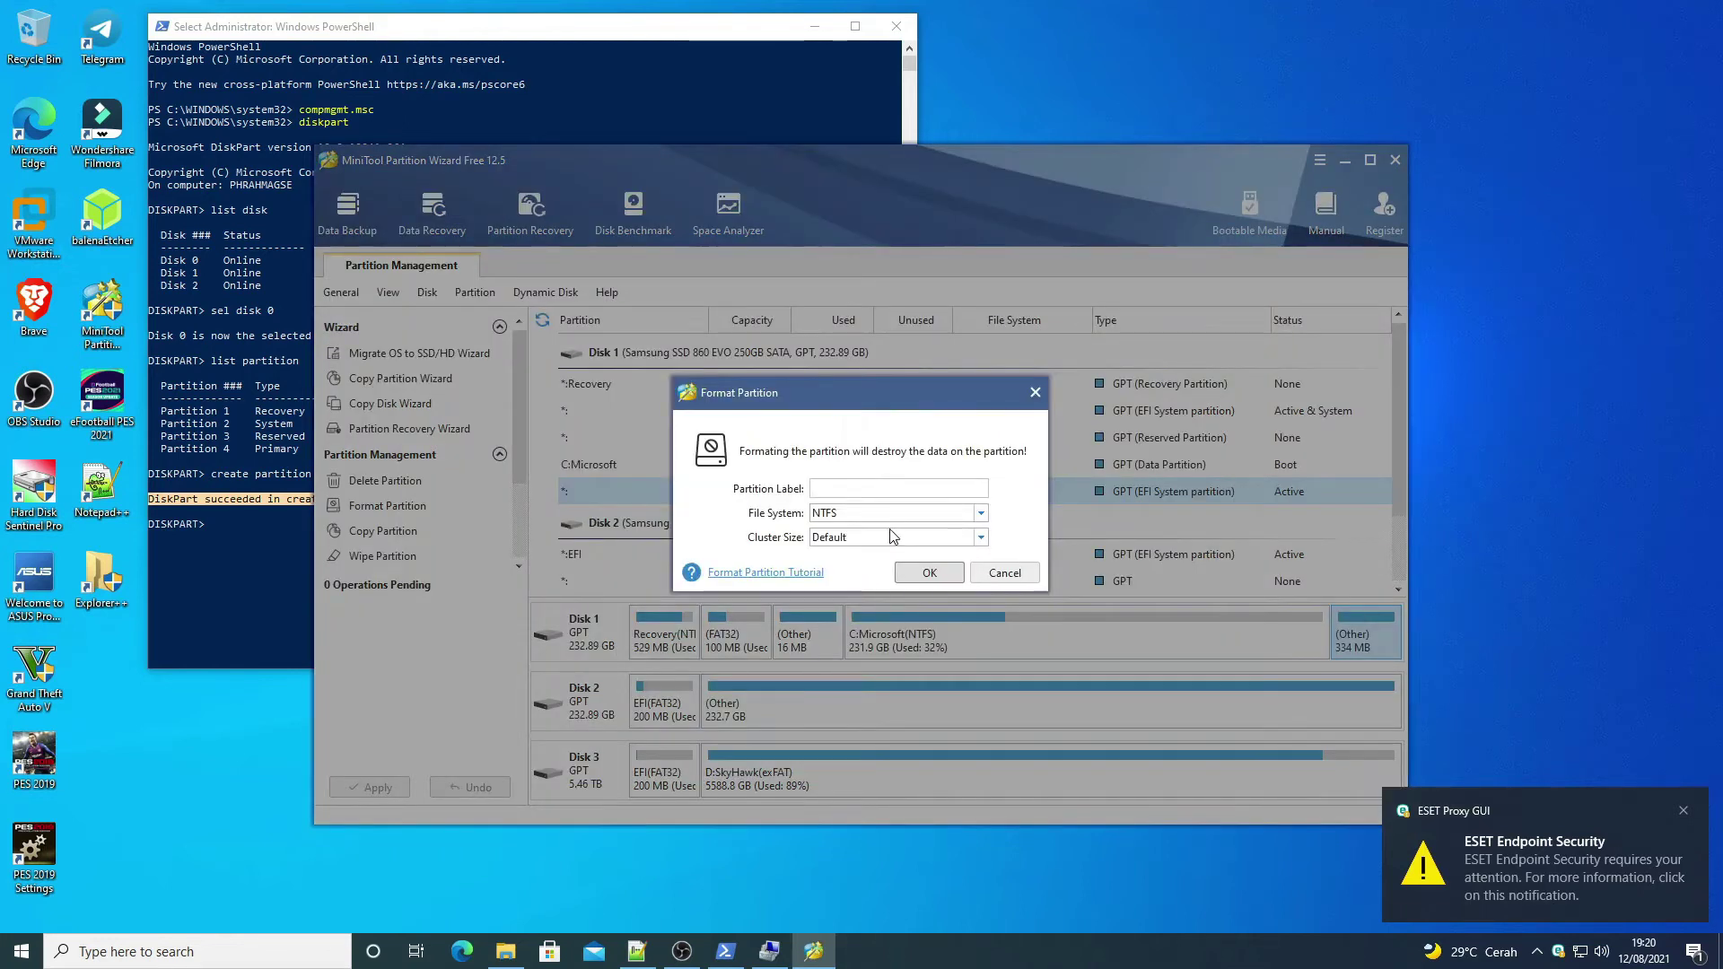
type("ESP")
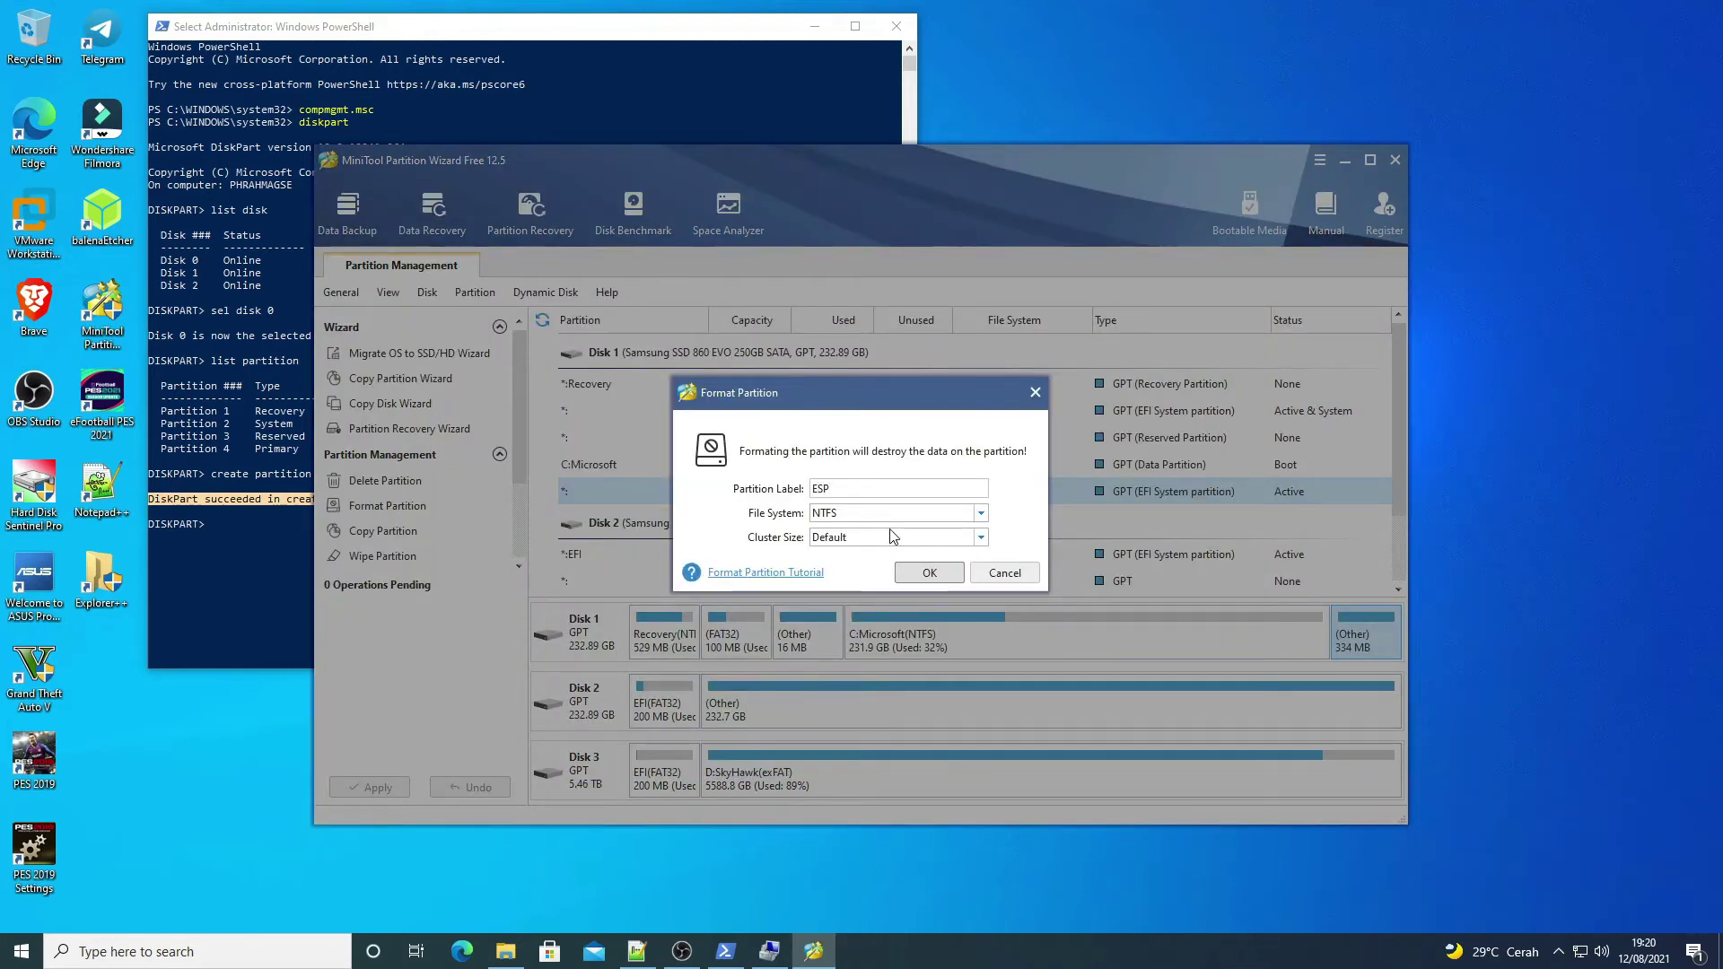
left_click(981, 515)
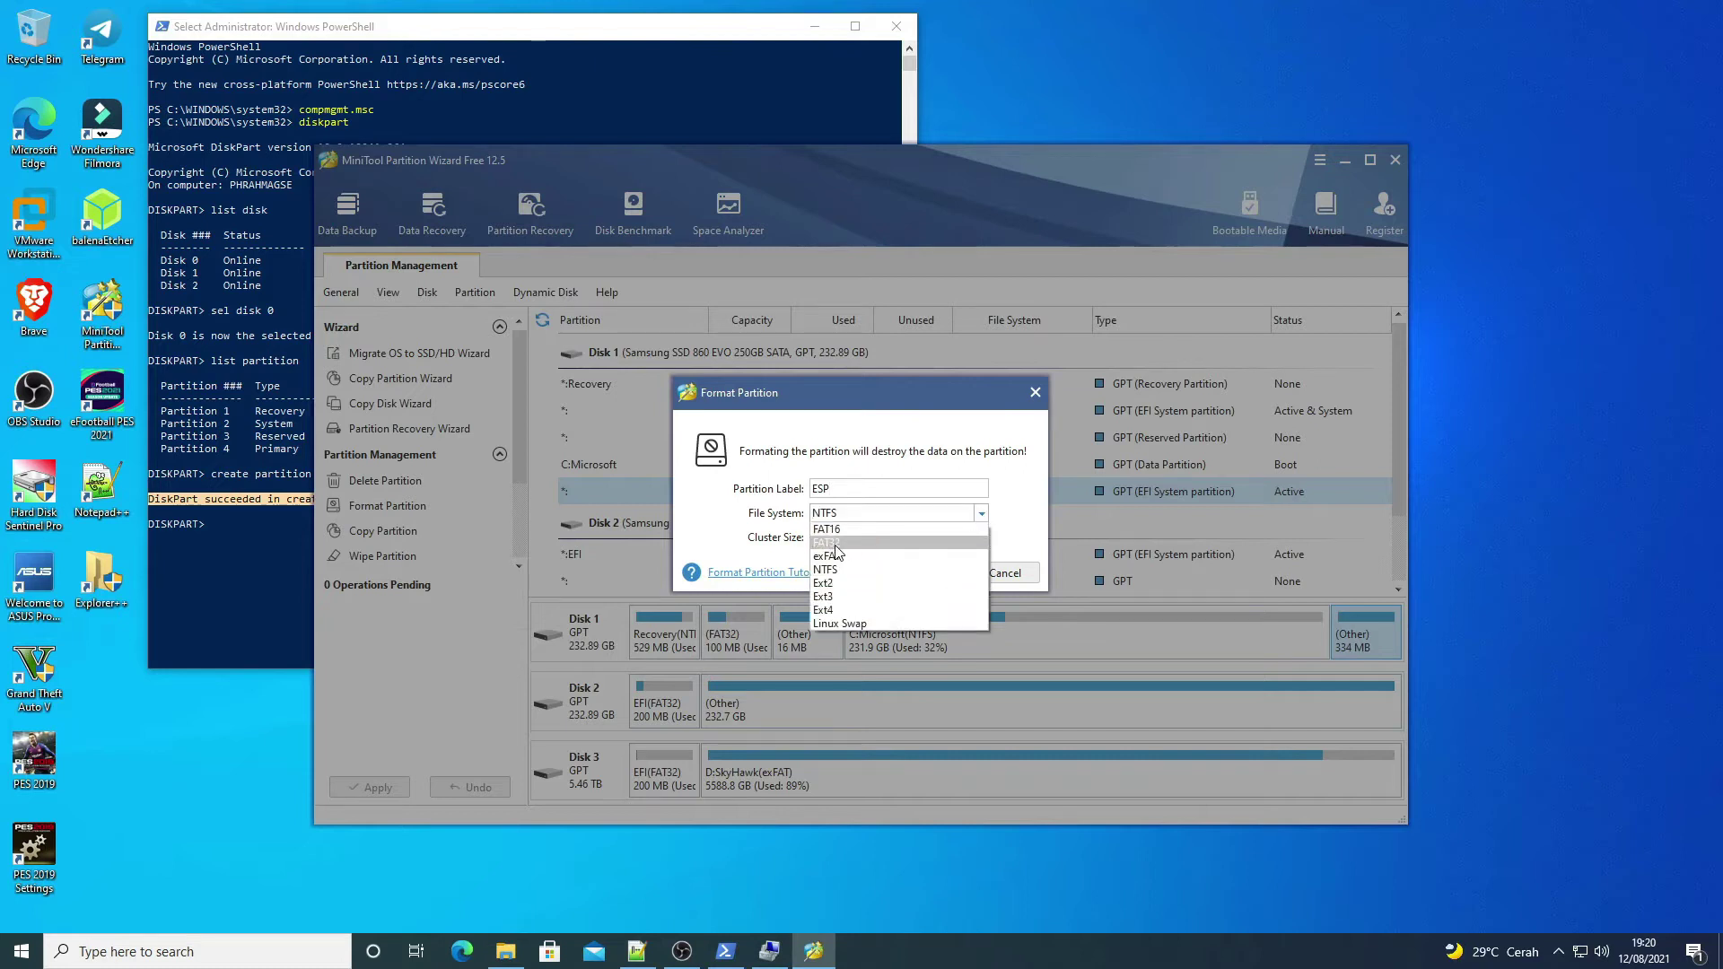
left_click(857, 539)
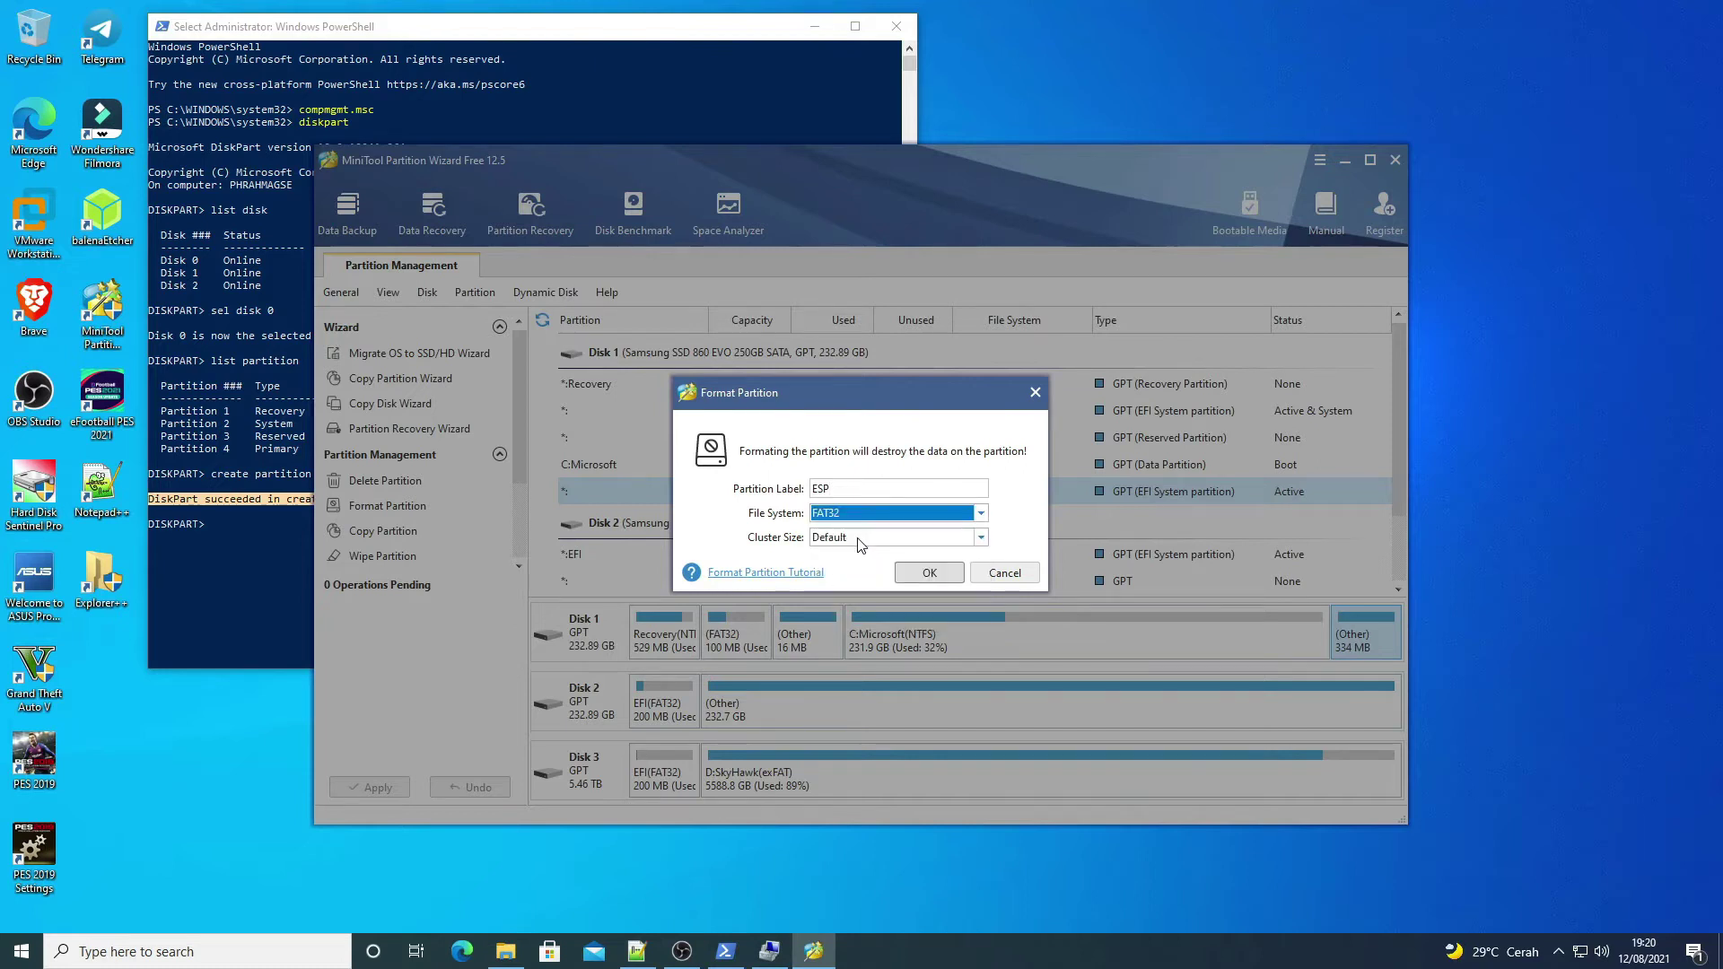
left_click(929, 575)
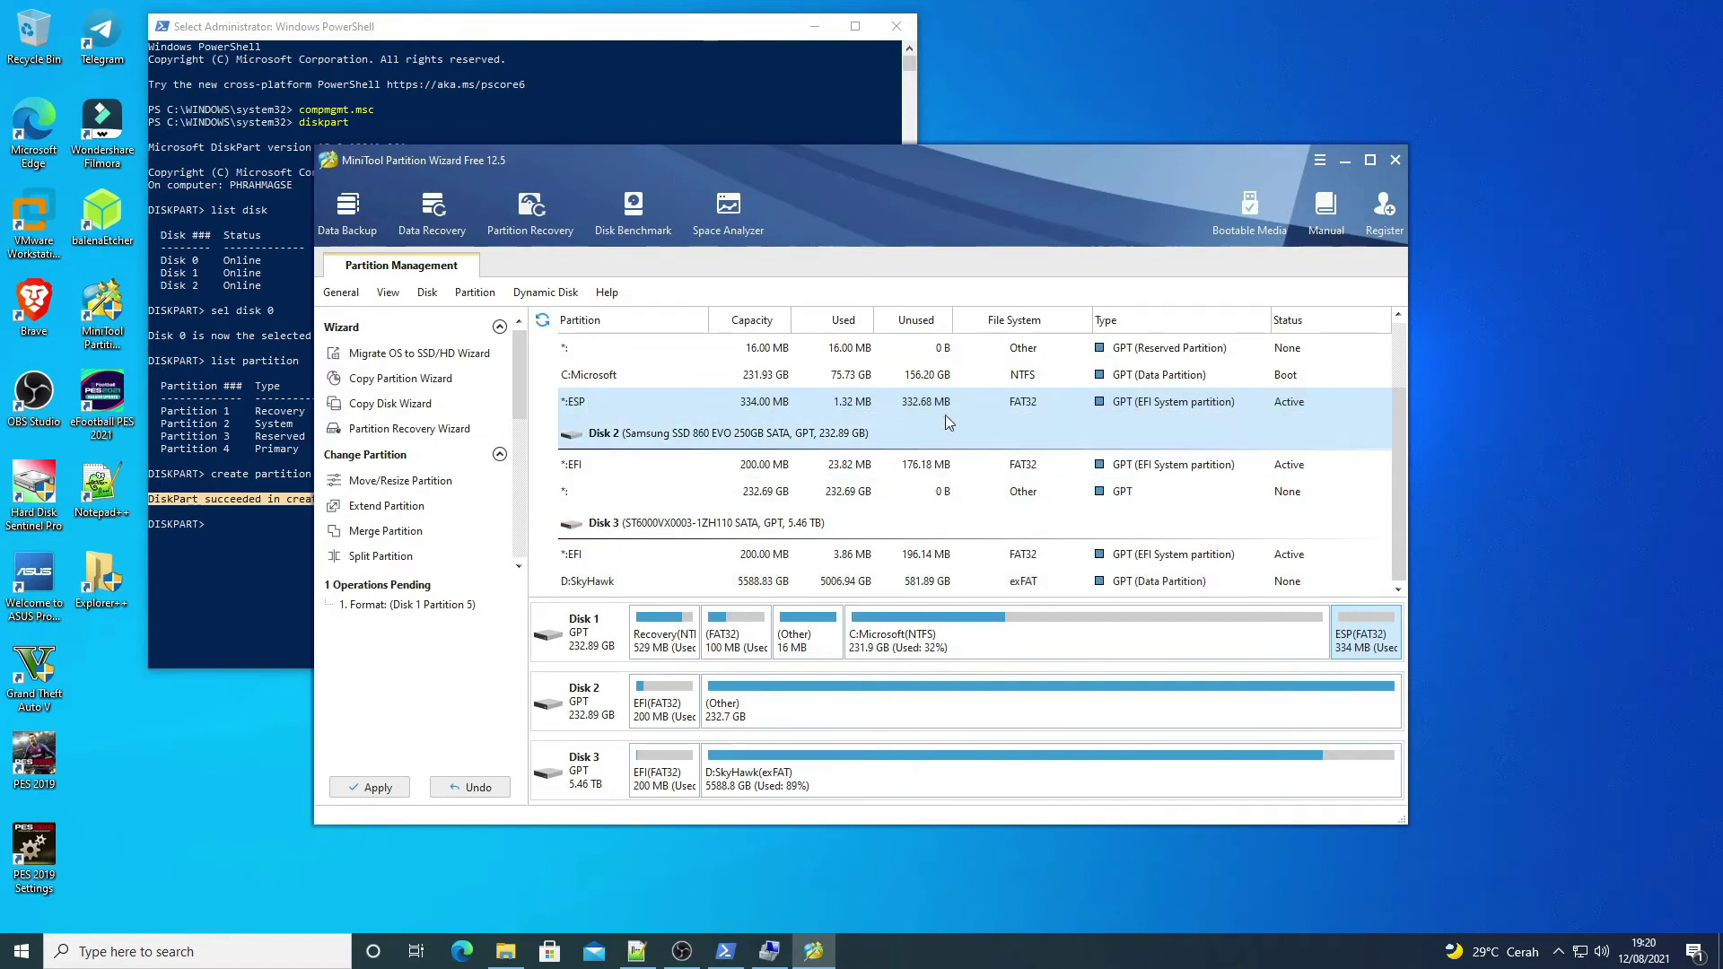
left_click(375, 787)
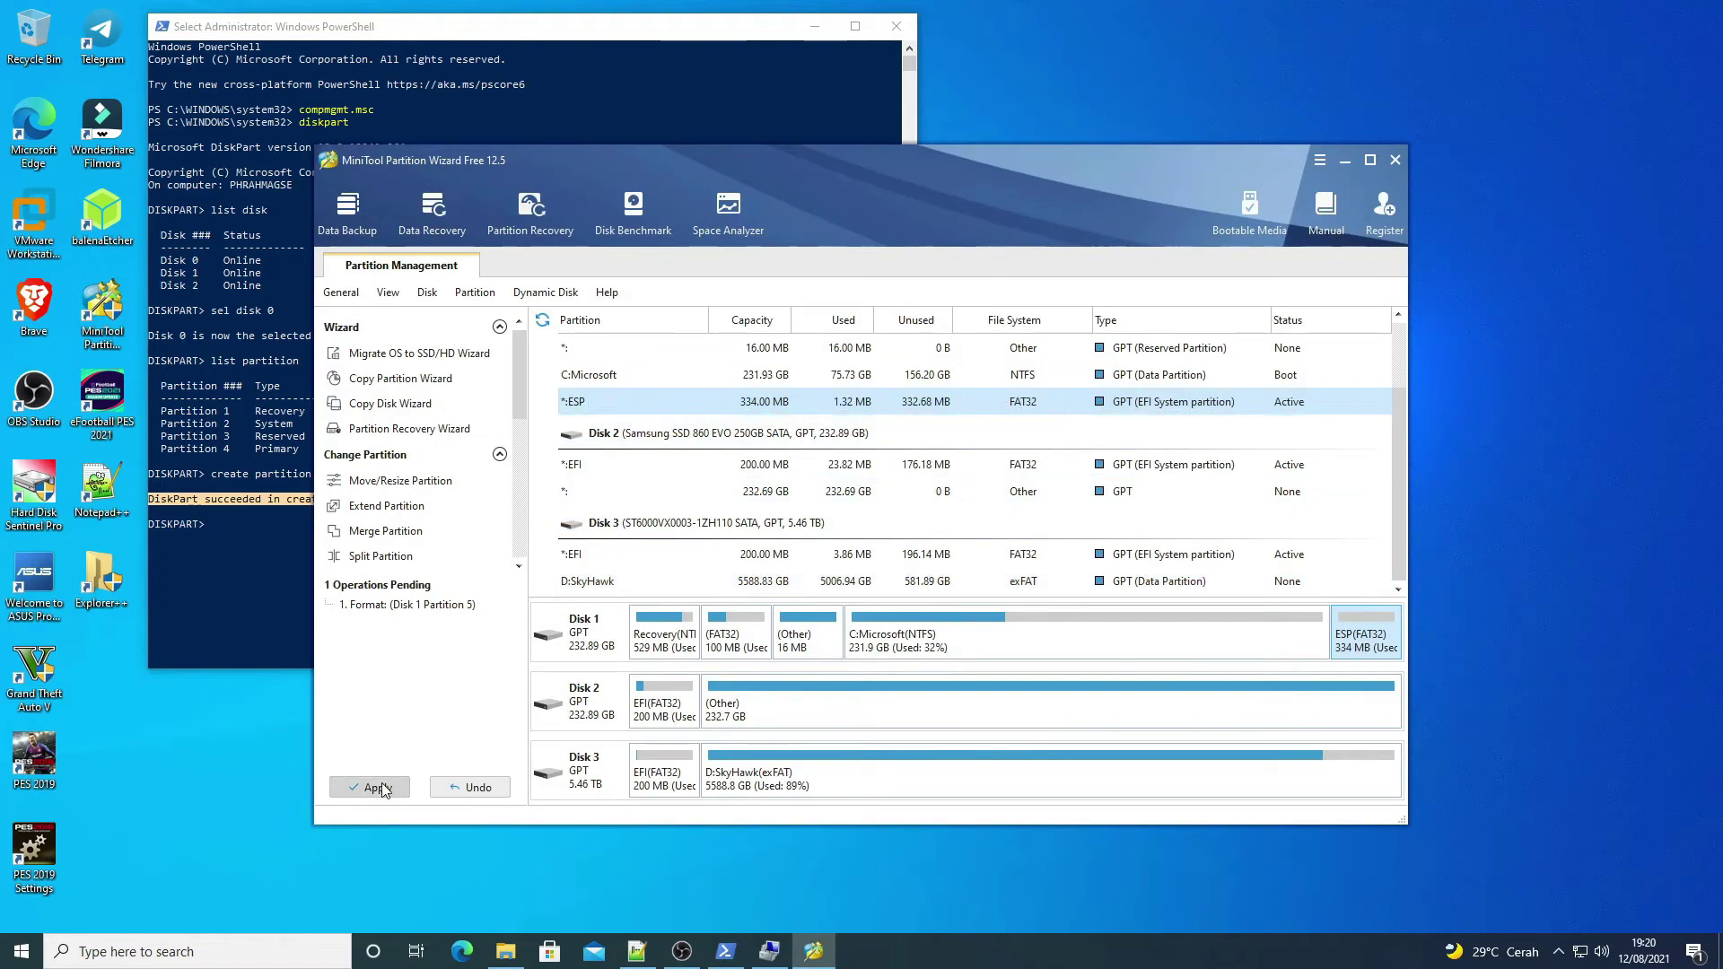
left_click(821, 532)
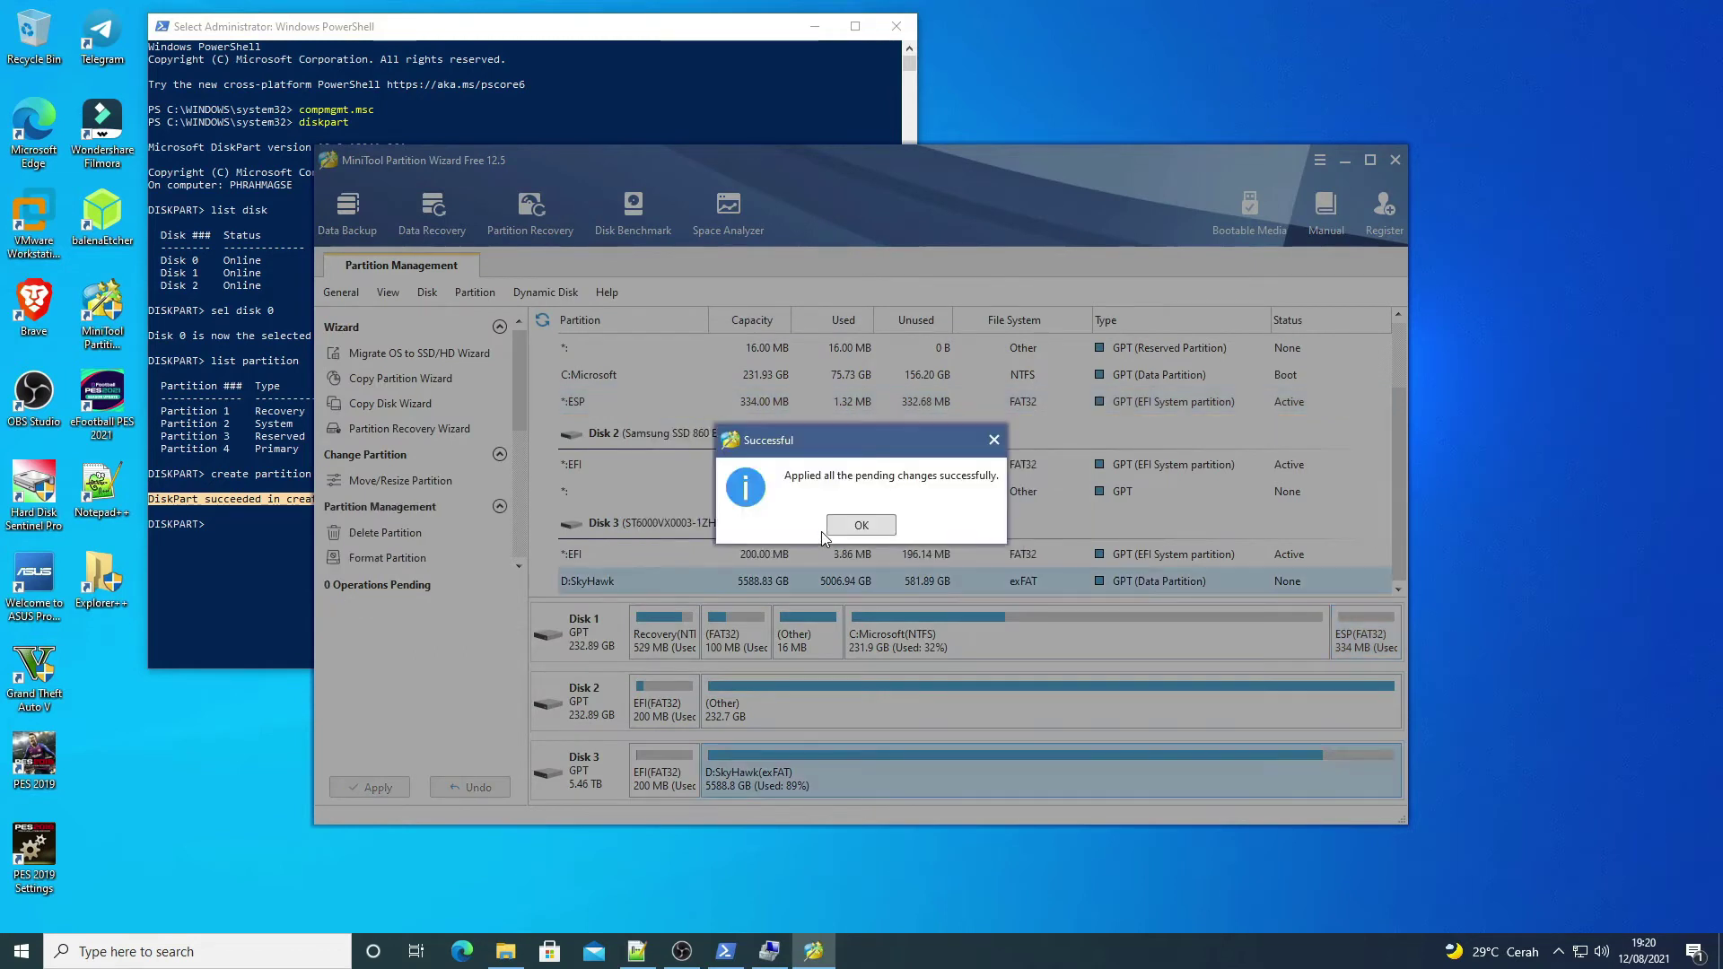
left_click(853, 528)
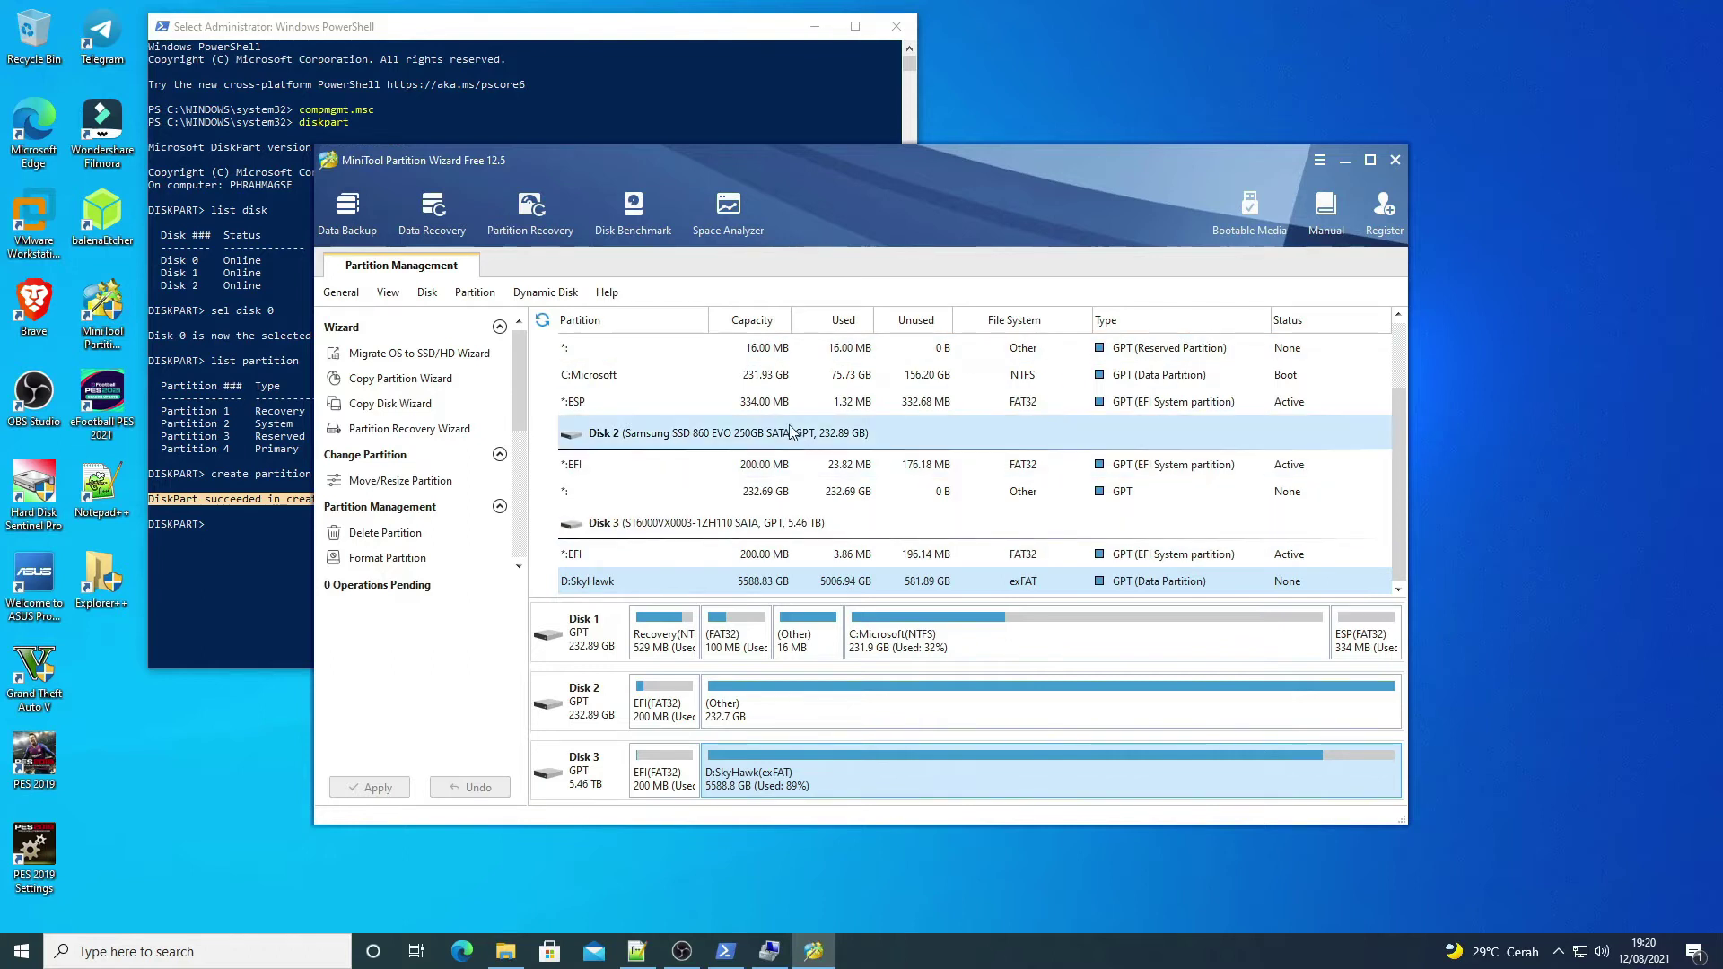
Assign drive letter F: to the ESP partition on Disk 1 and apply the pending change
scroll(794, 439, "up", 1)
left_click(899, 487)
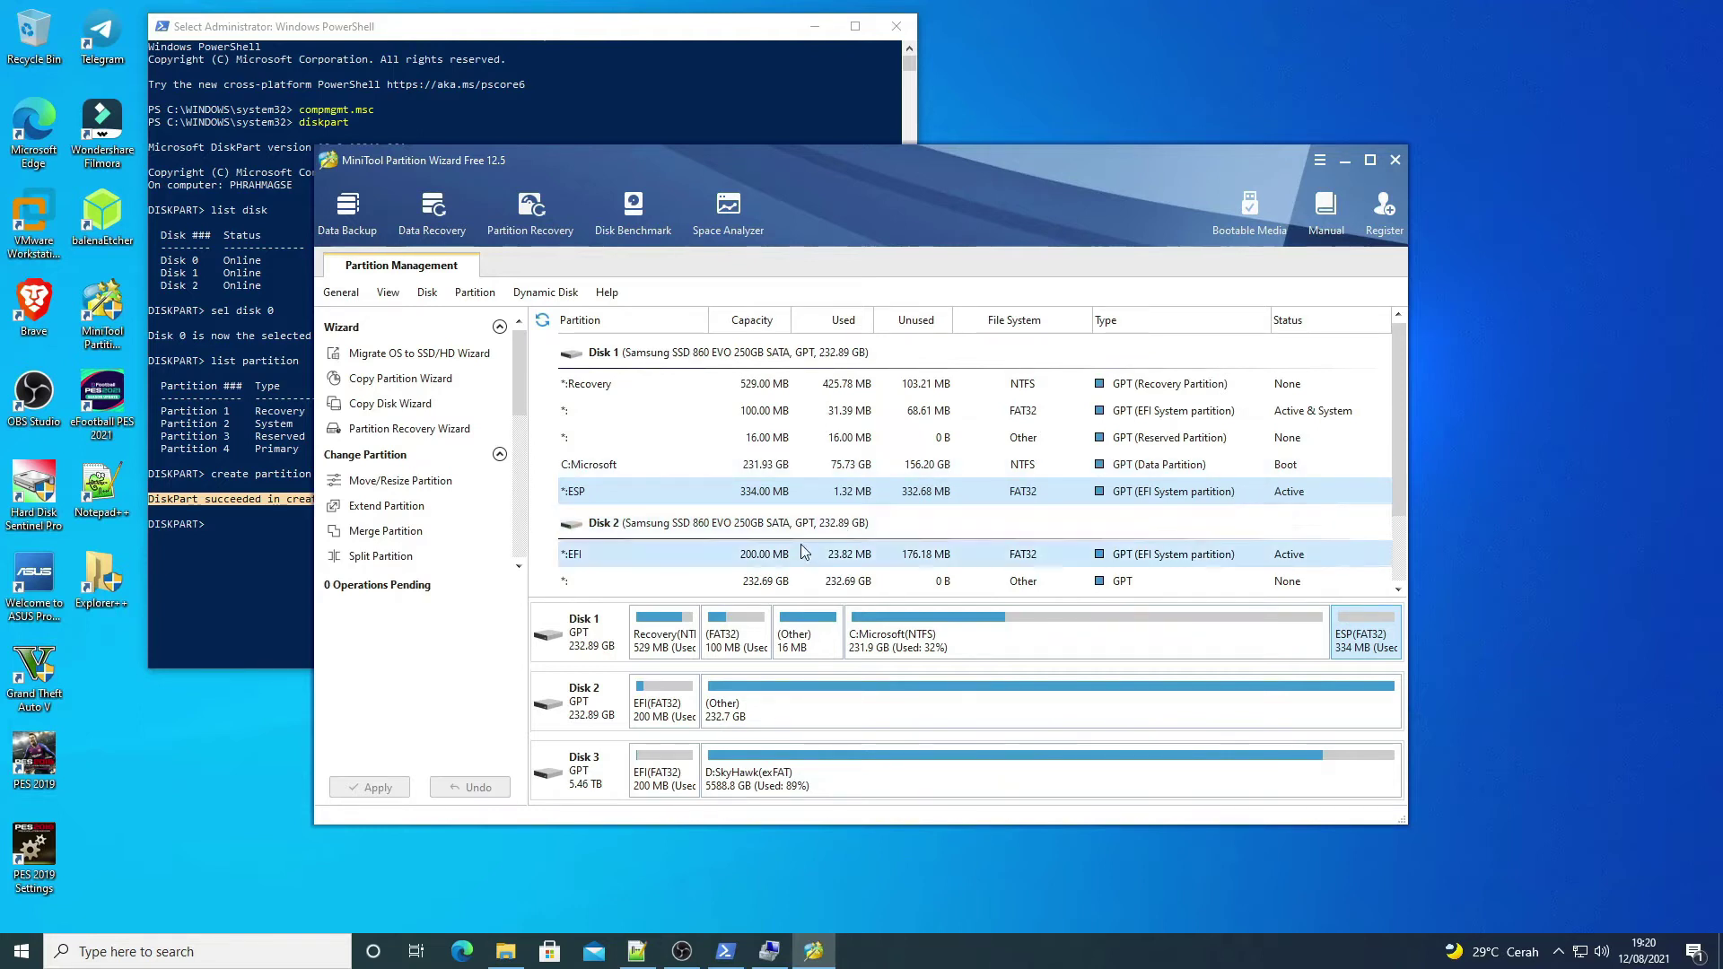
right_click(708, 492)
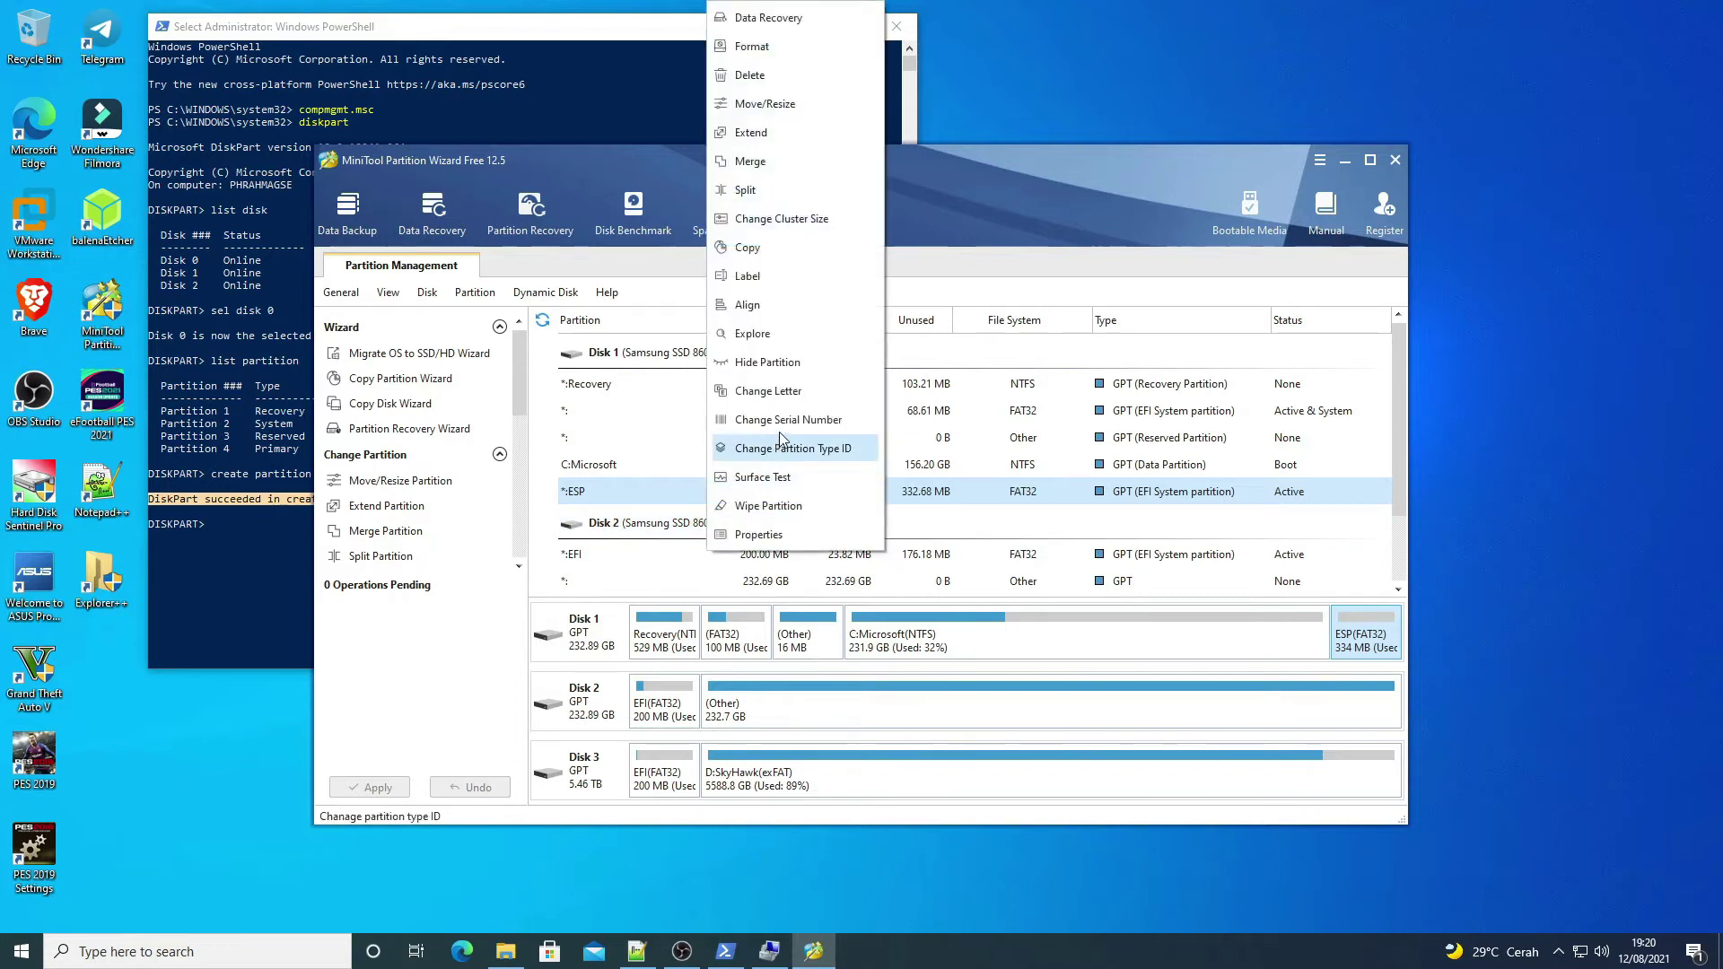
left_click(772, 393)
left_click(909, 547)
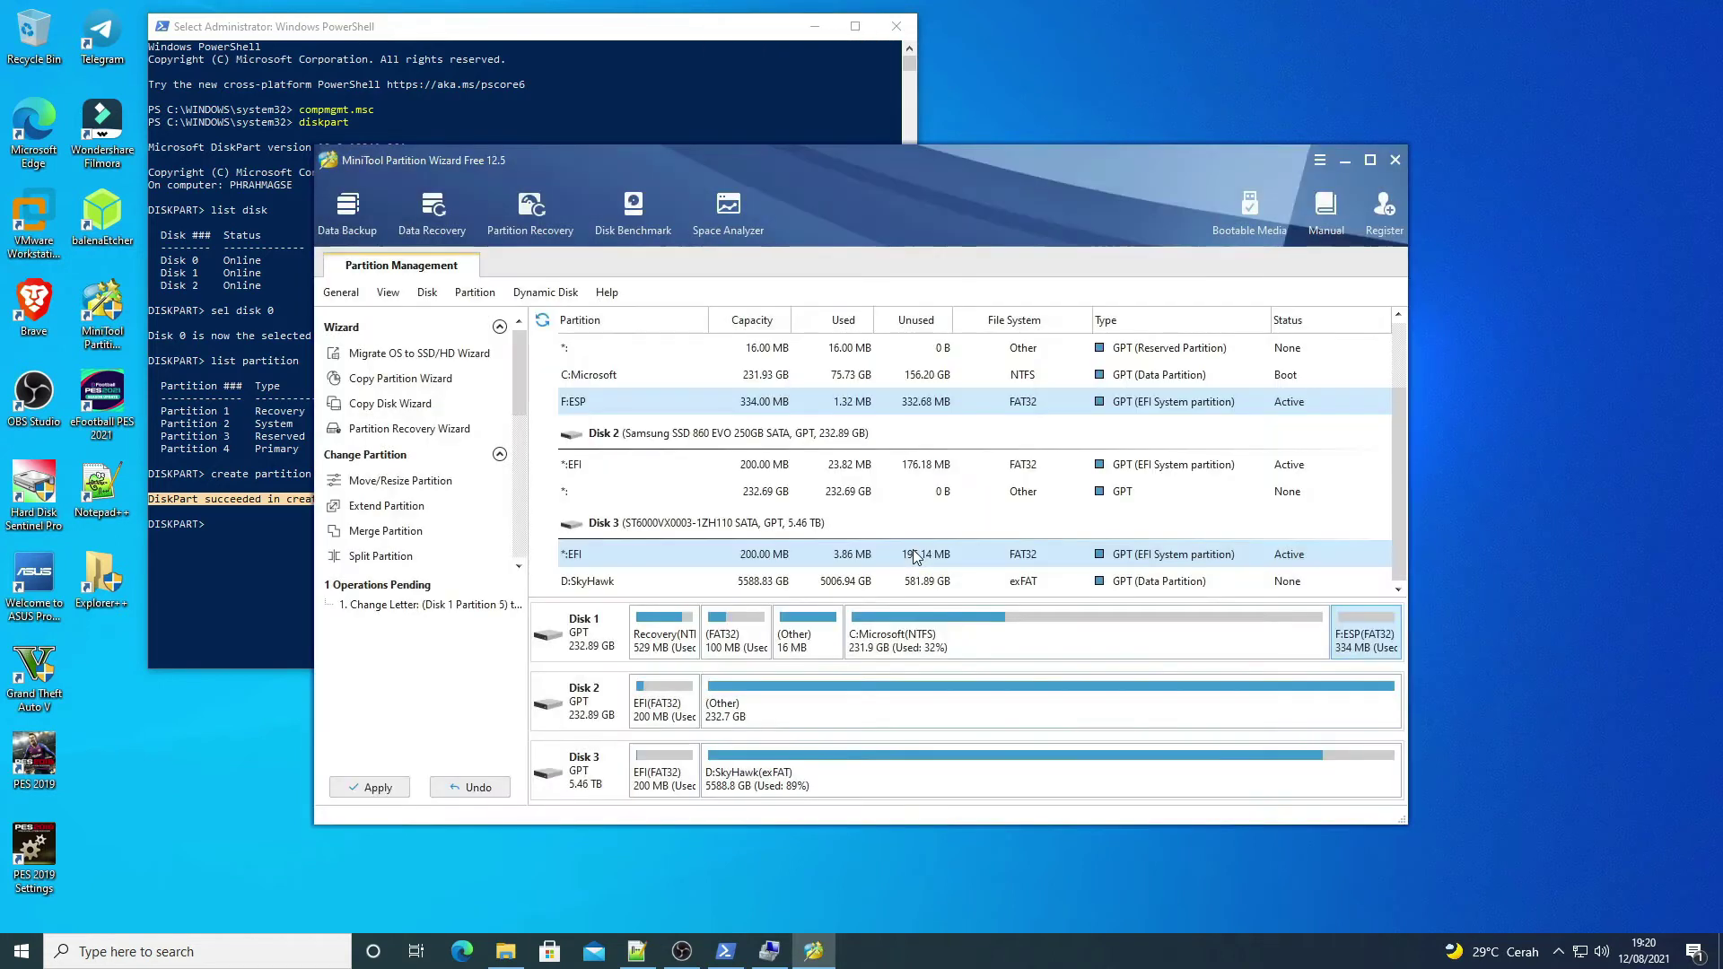
left_click(369, 787)
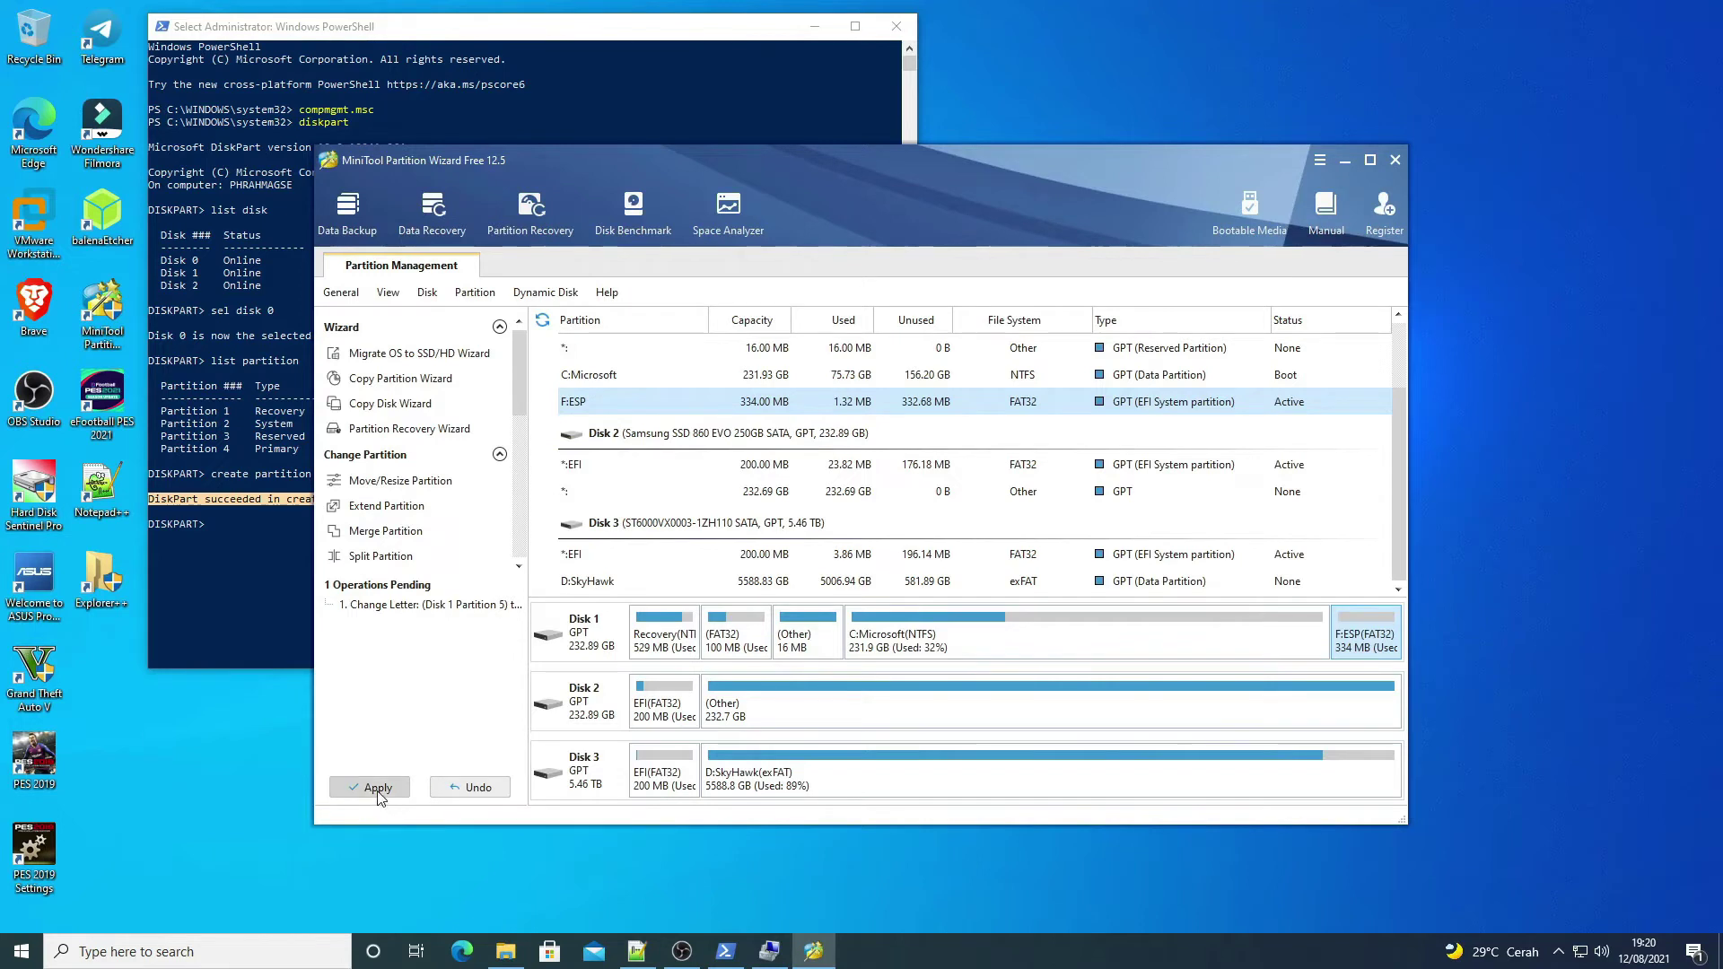
left_click(822, 535)
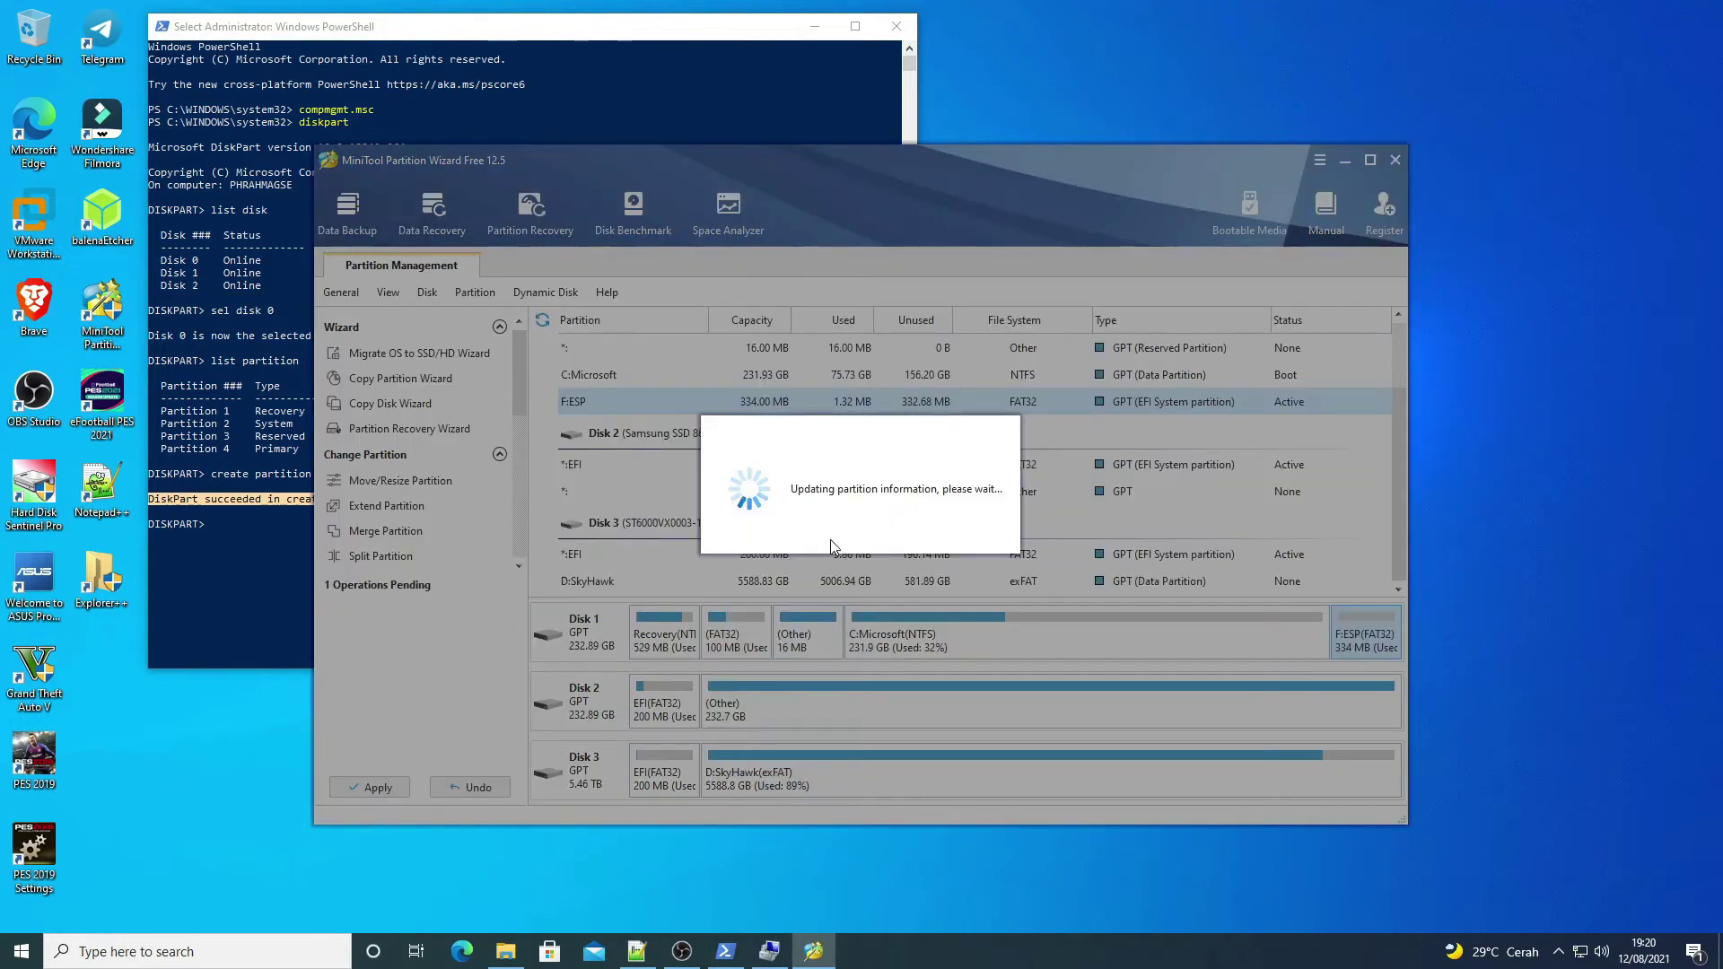
left_click(862, 529)
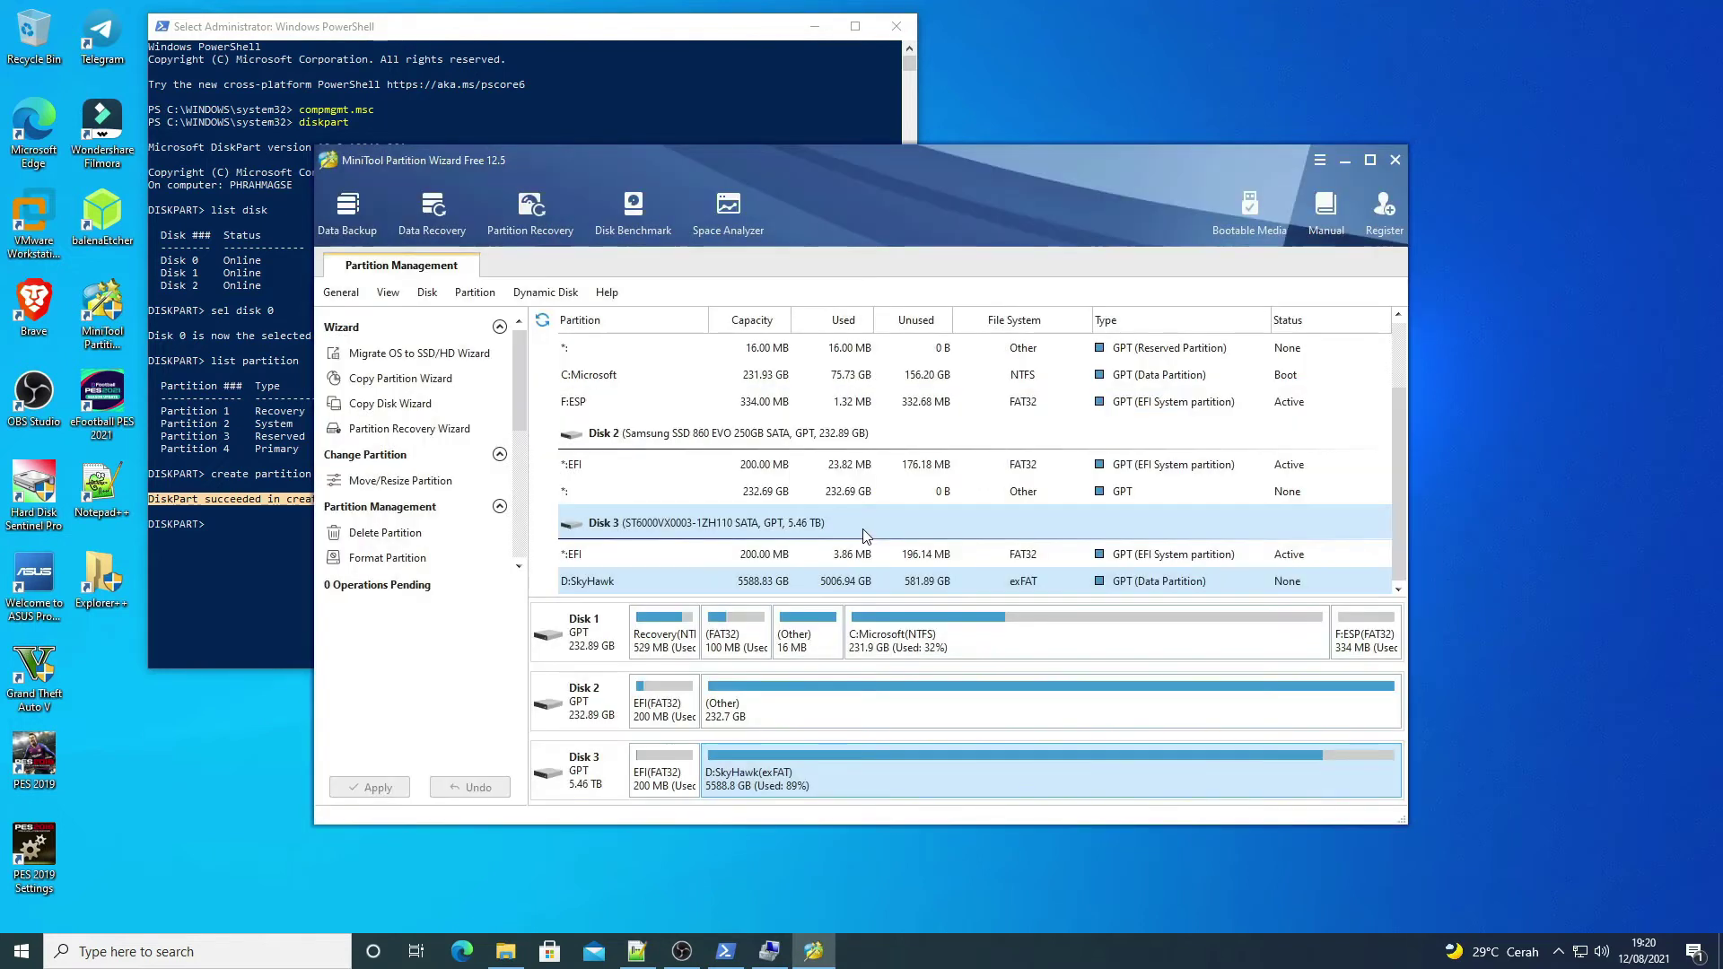
Switch to Explorer++, check the contents of the ESP (F:) drive and close the window
left_click(686, 412)
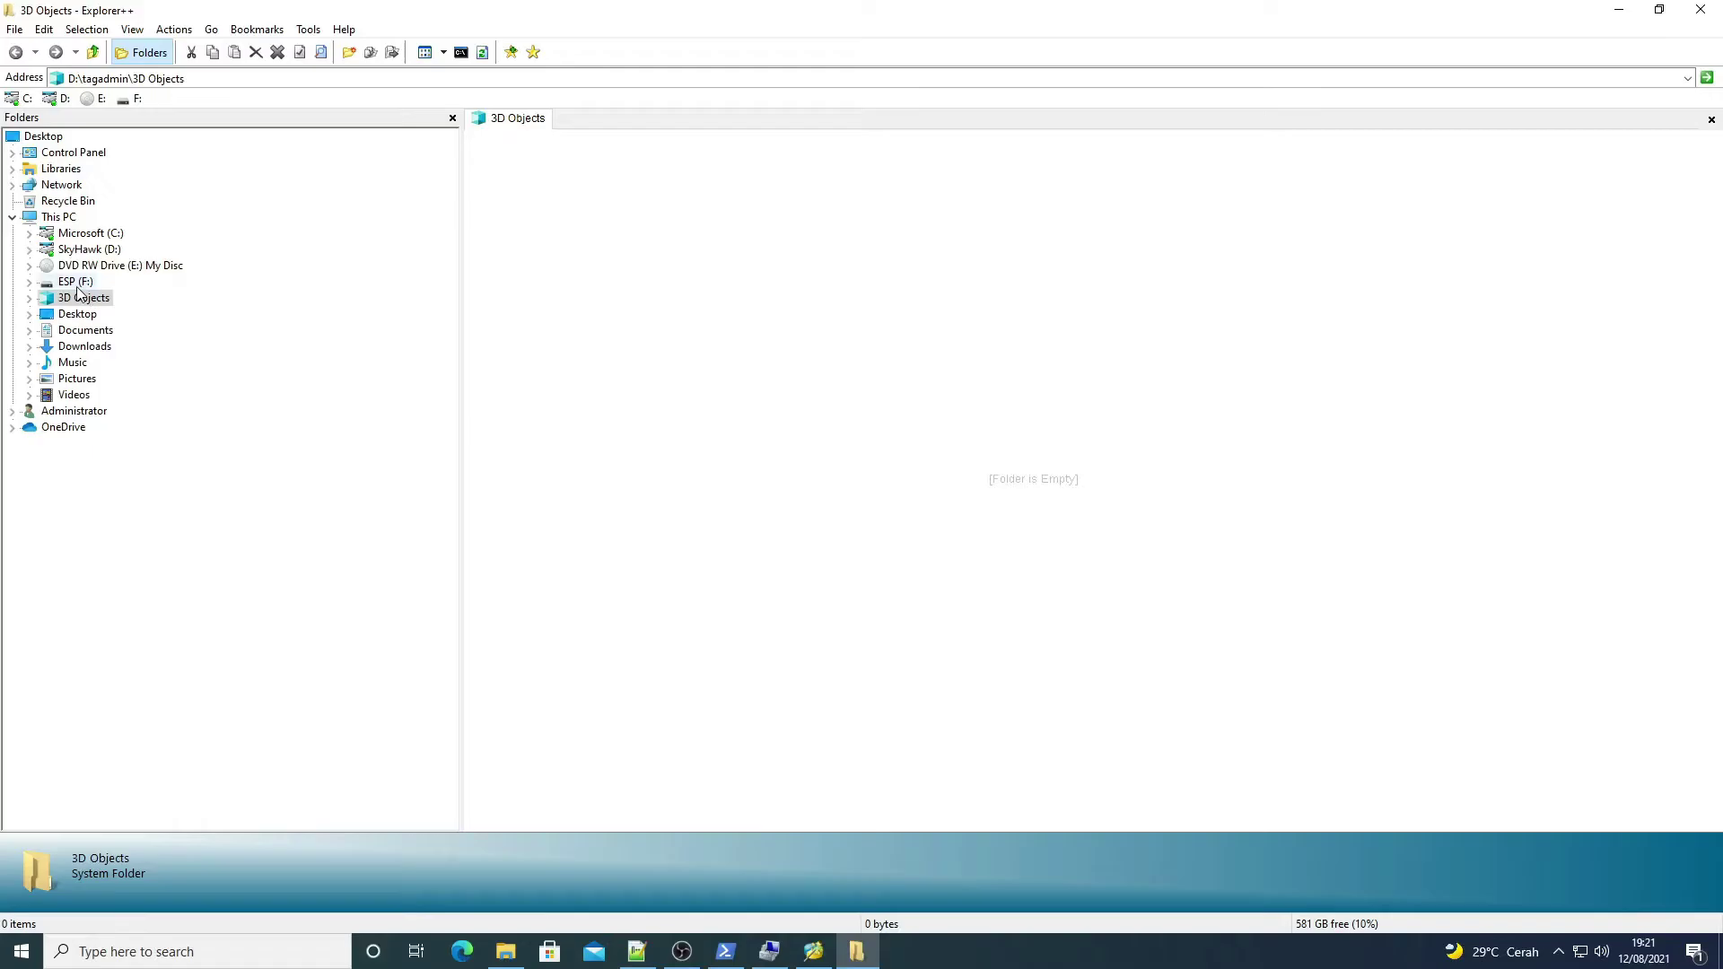
left_click(76, 284)
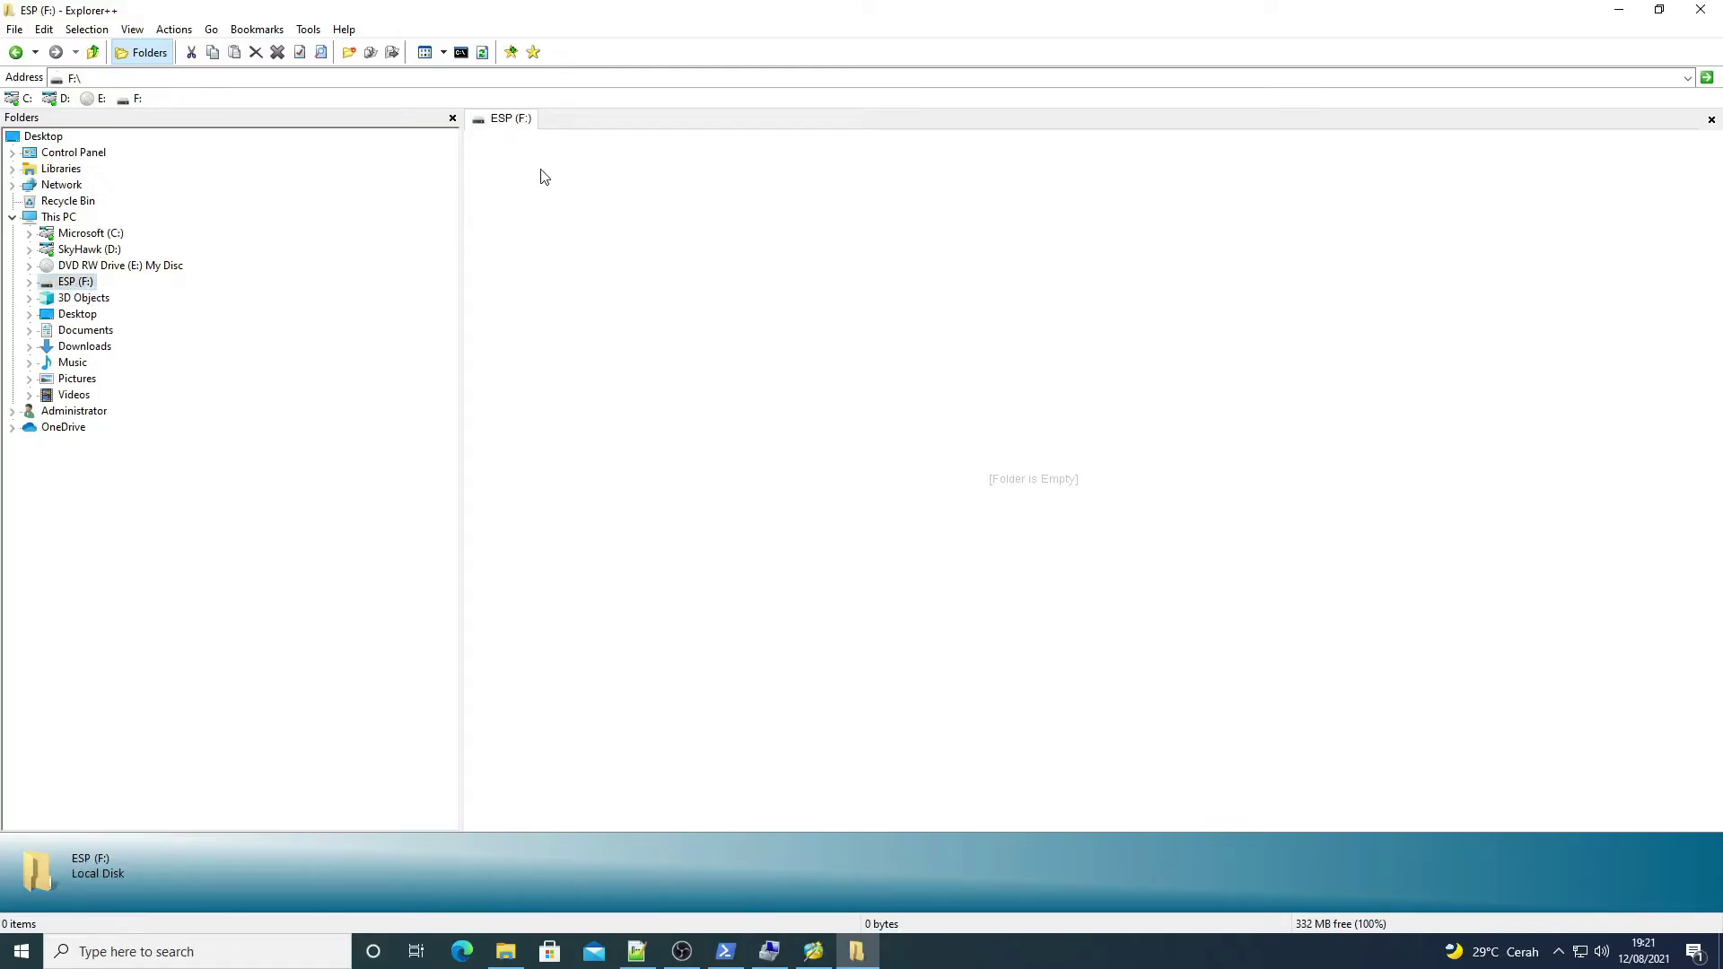
left_click(1700, 9)
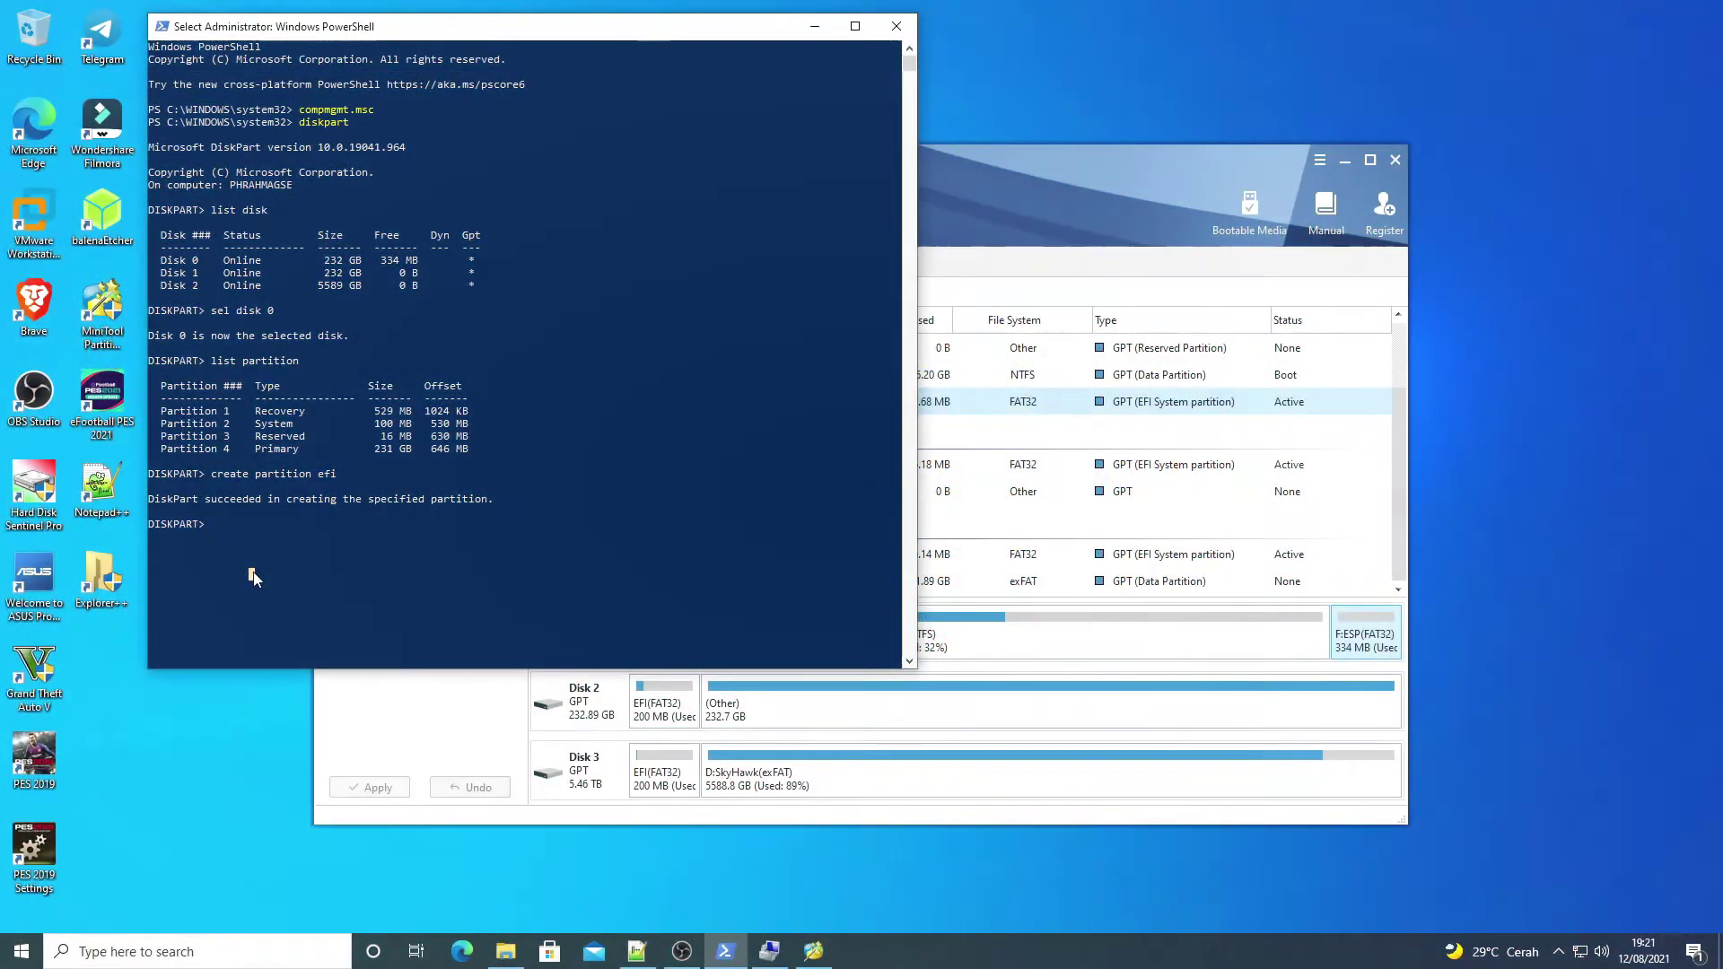
Switch to PowerShell and leave DiskPart with "exit"
left_click(253, 574)
type("exit")
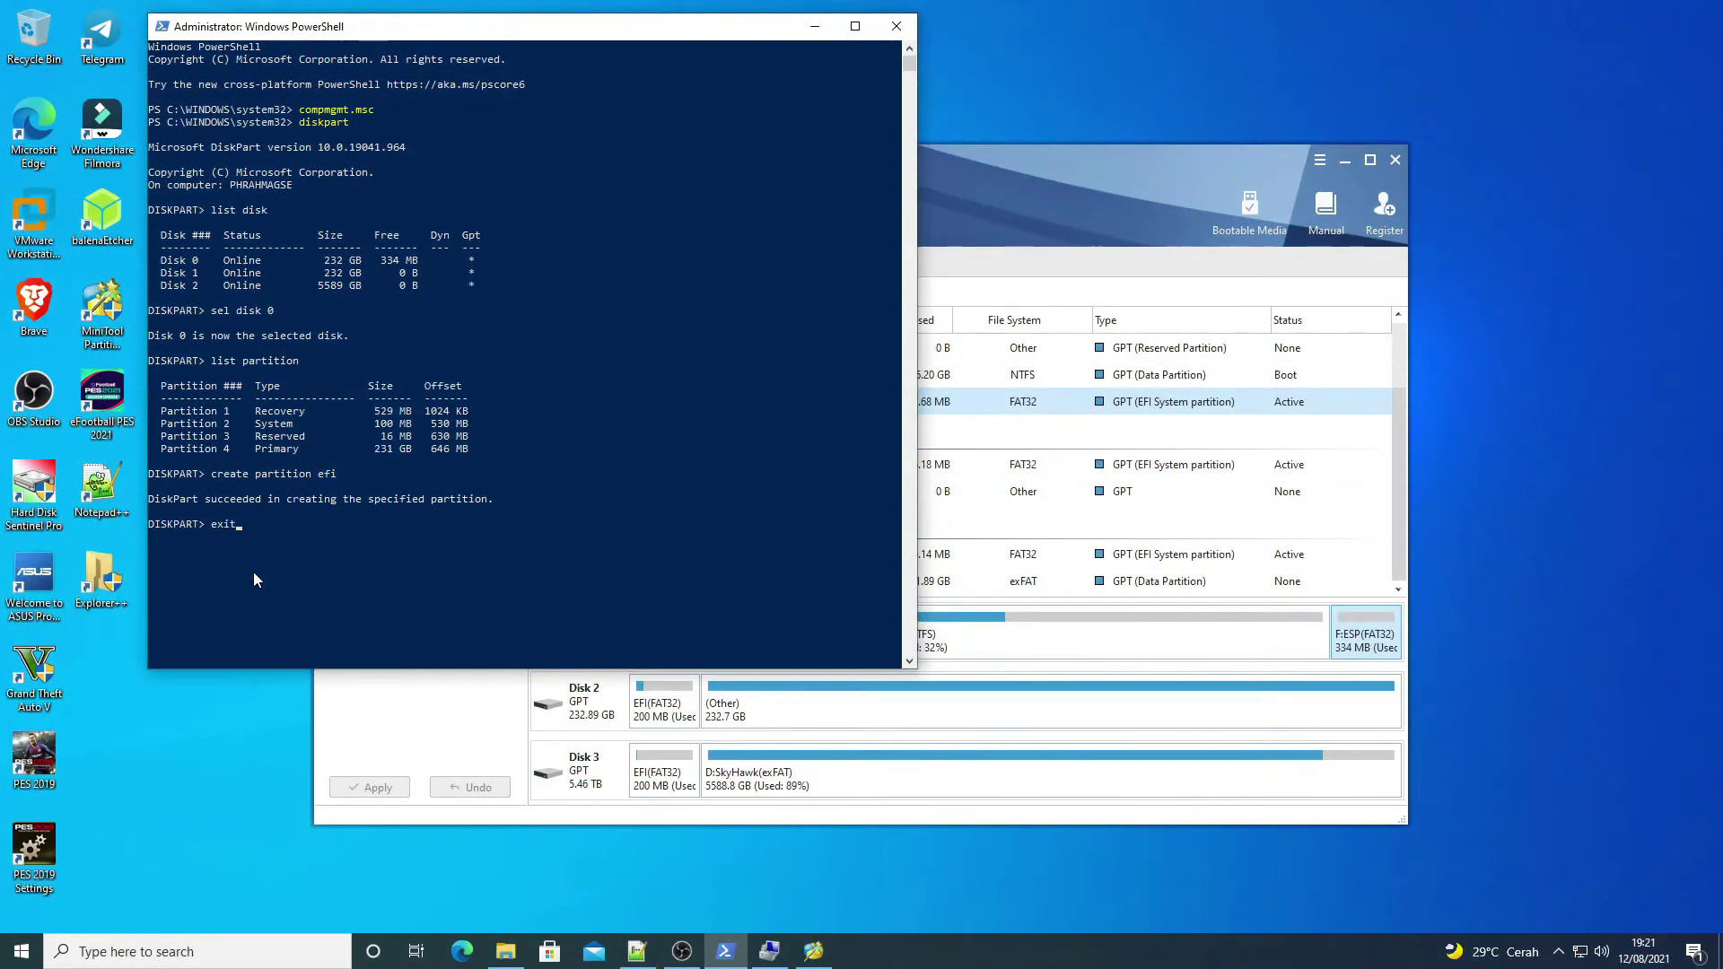
key("Return")
Create boot files on the ESP drive by running "bcdboot C:\Windows /s F: /f ALL", checking the drive letter in MiniTool Partition Wizard
type("bcdbootrC:\\Windows\\")
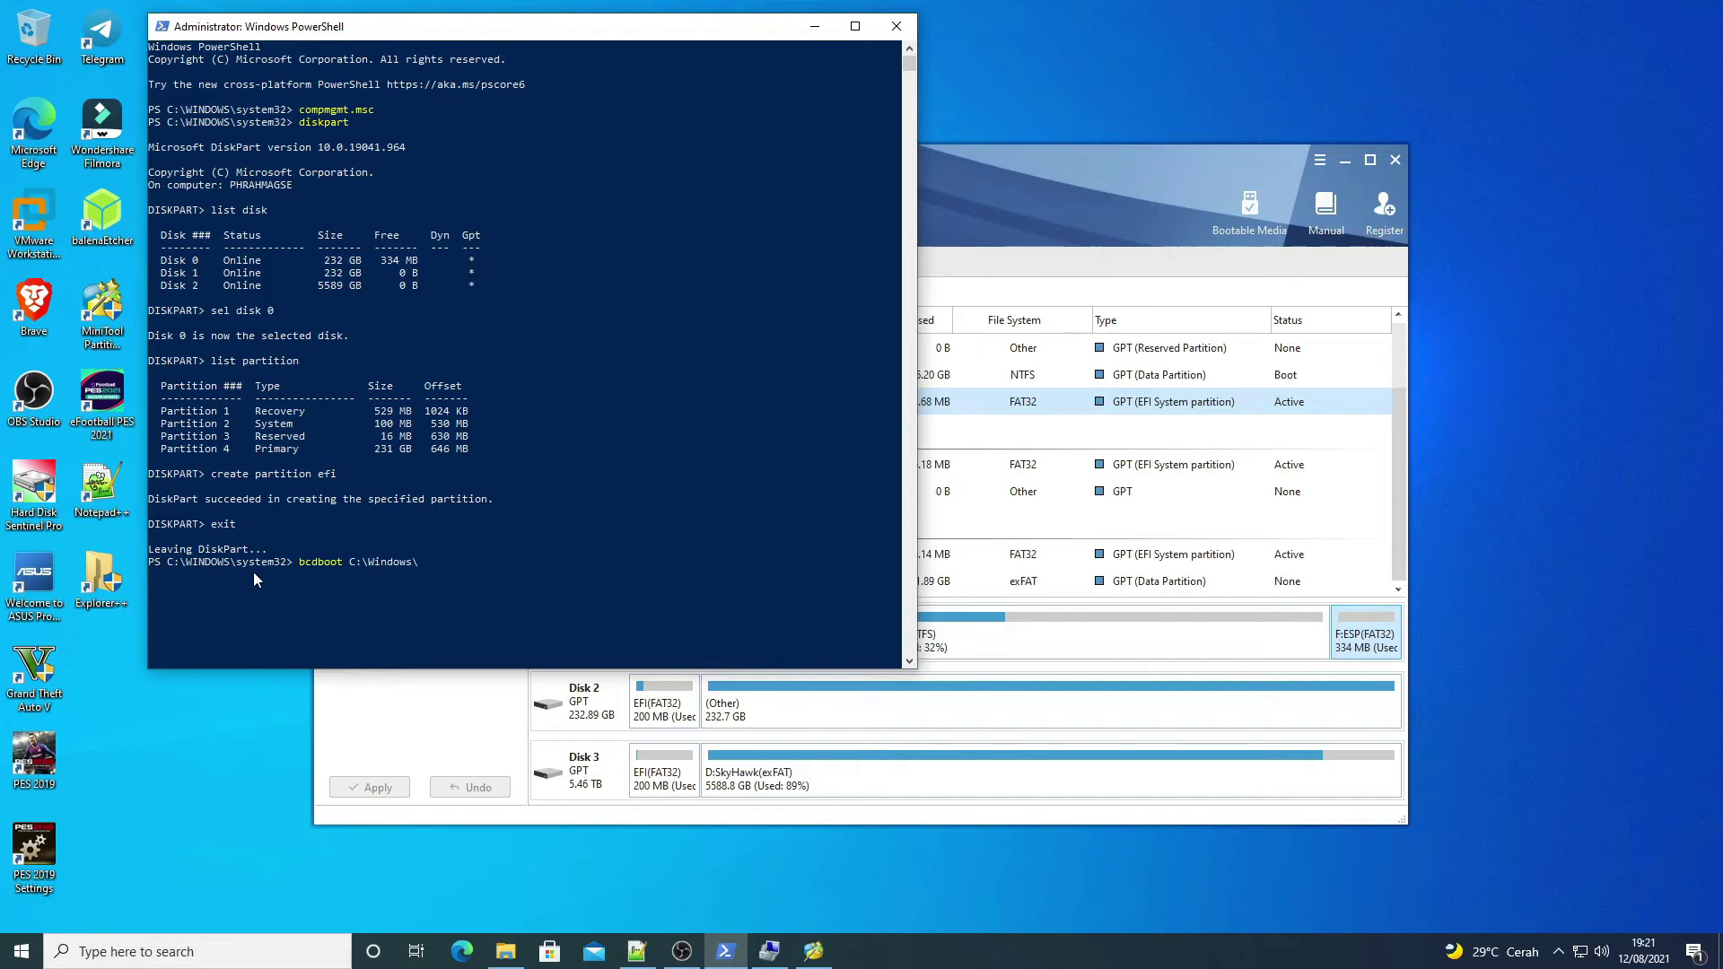
type(" /s")
left_click(962, 181)
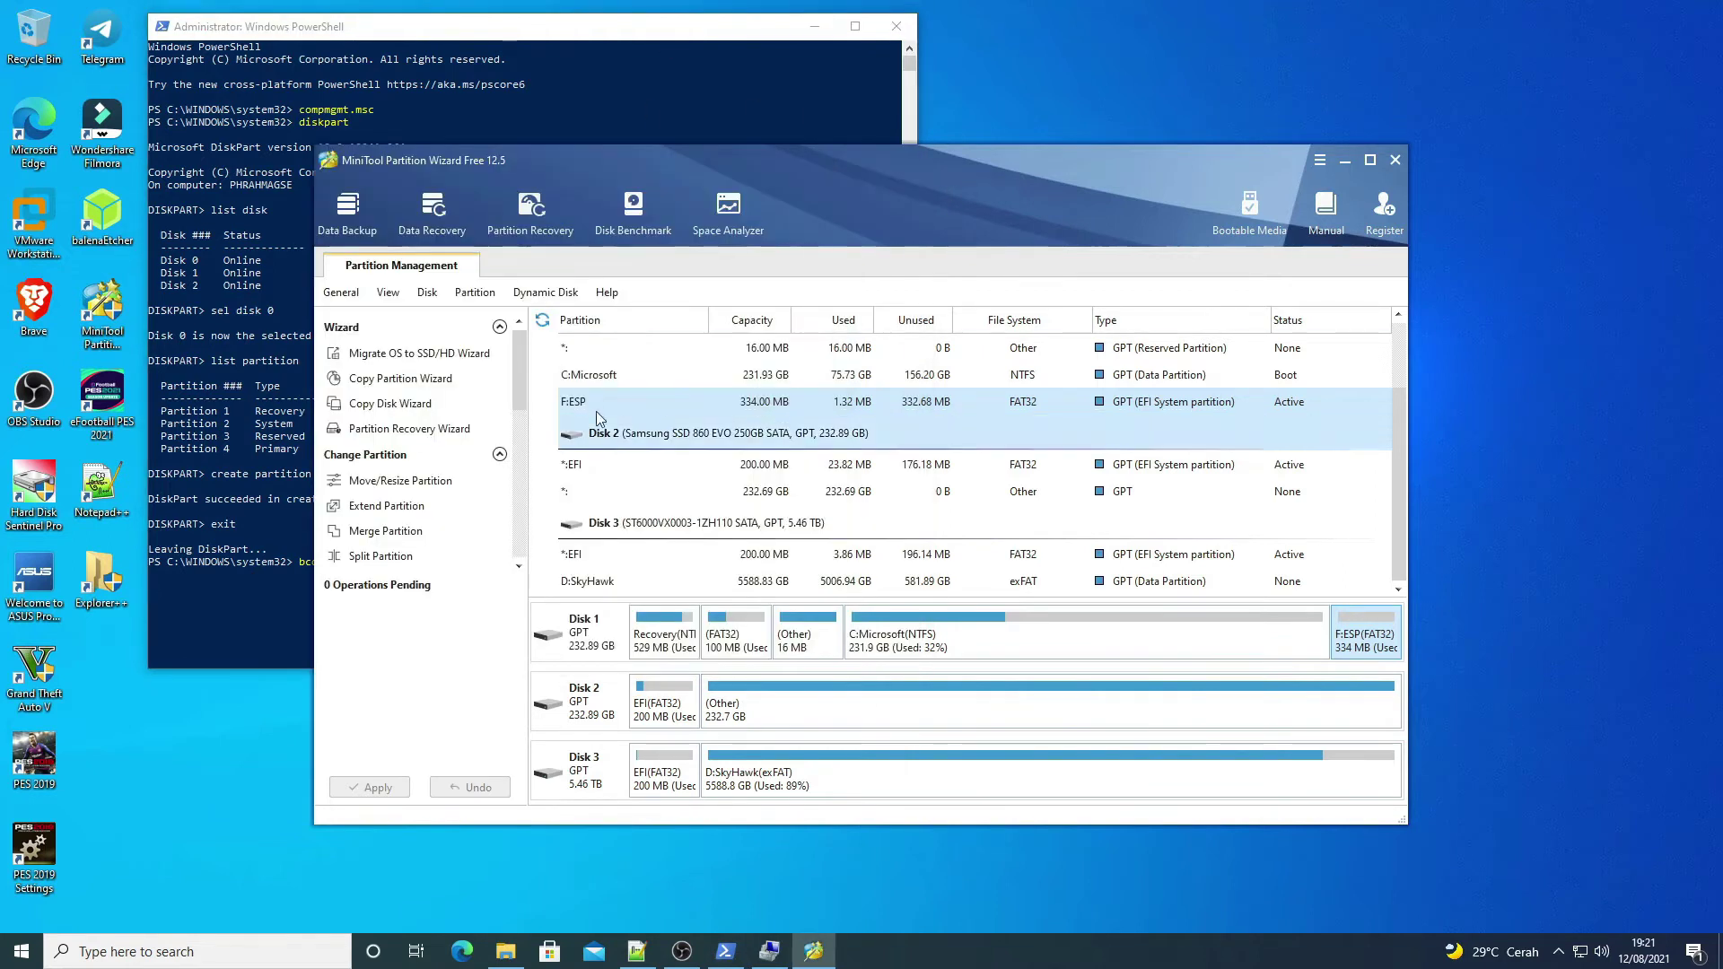
left_click(275, 555)
type("F")
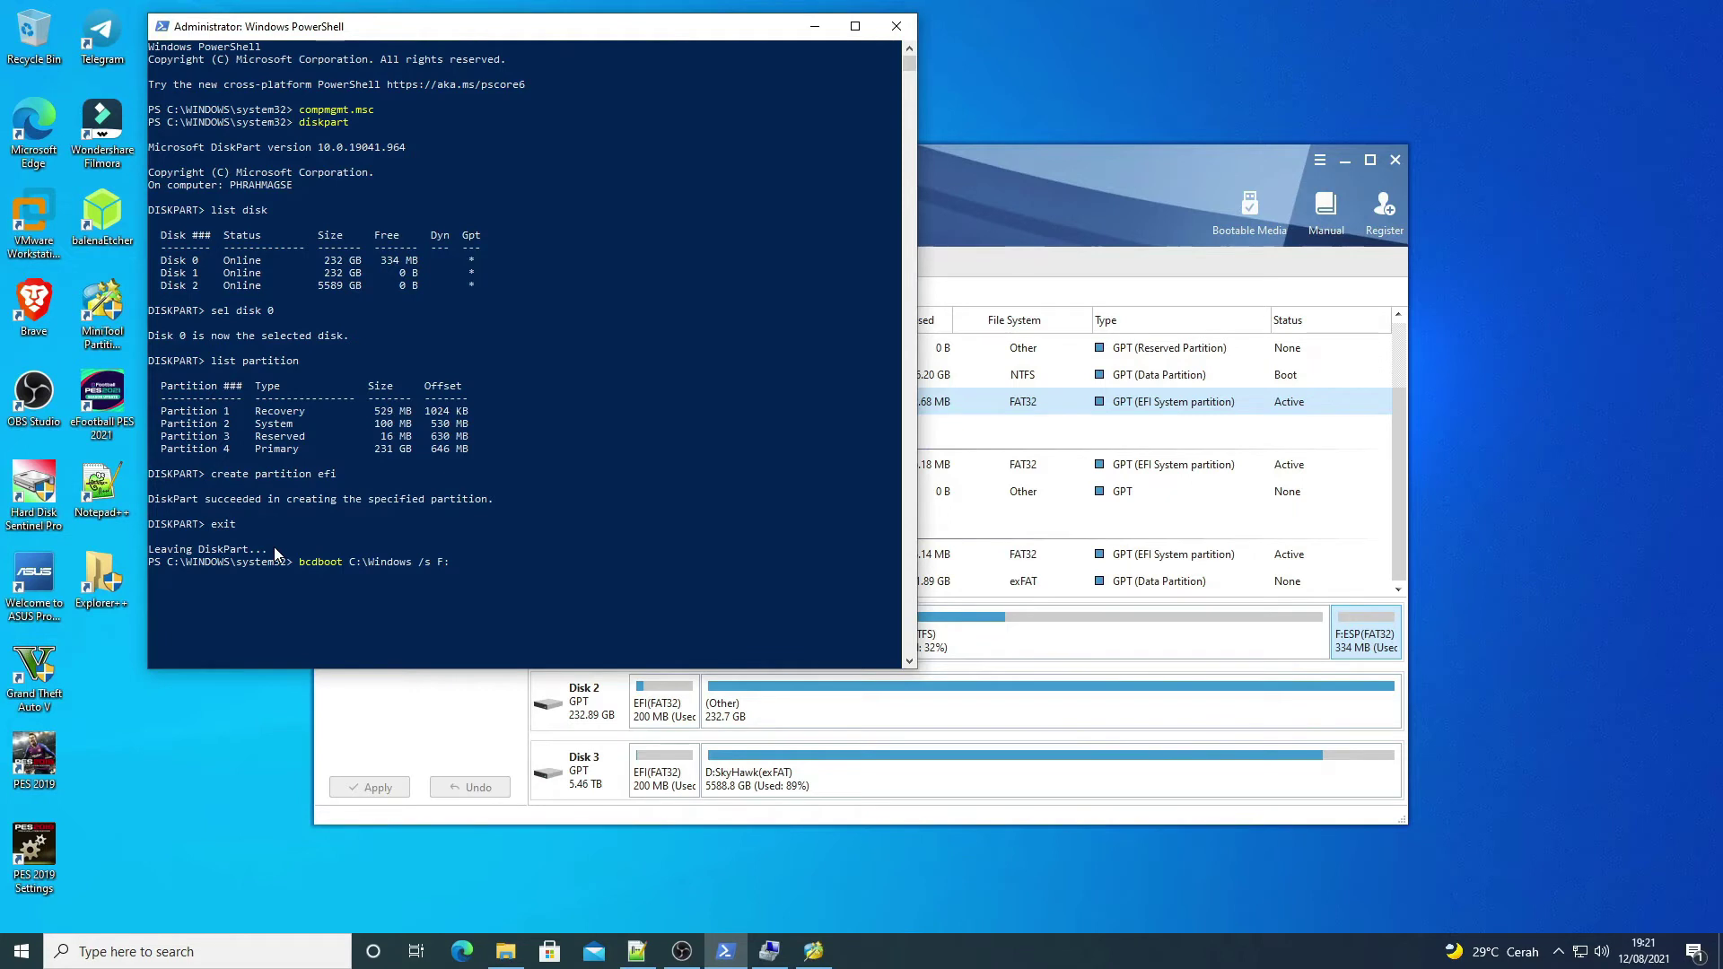
type(": /f ALL")
left_click(534, 574)
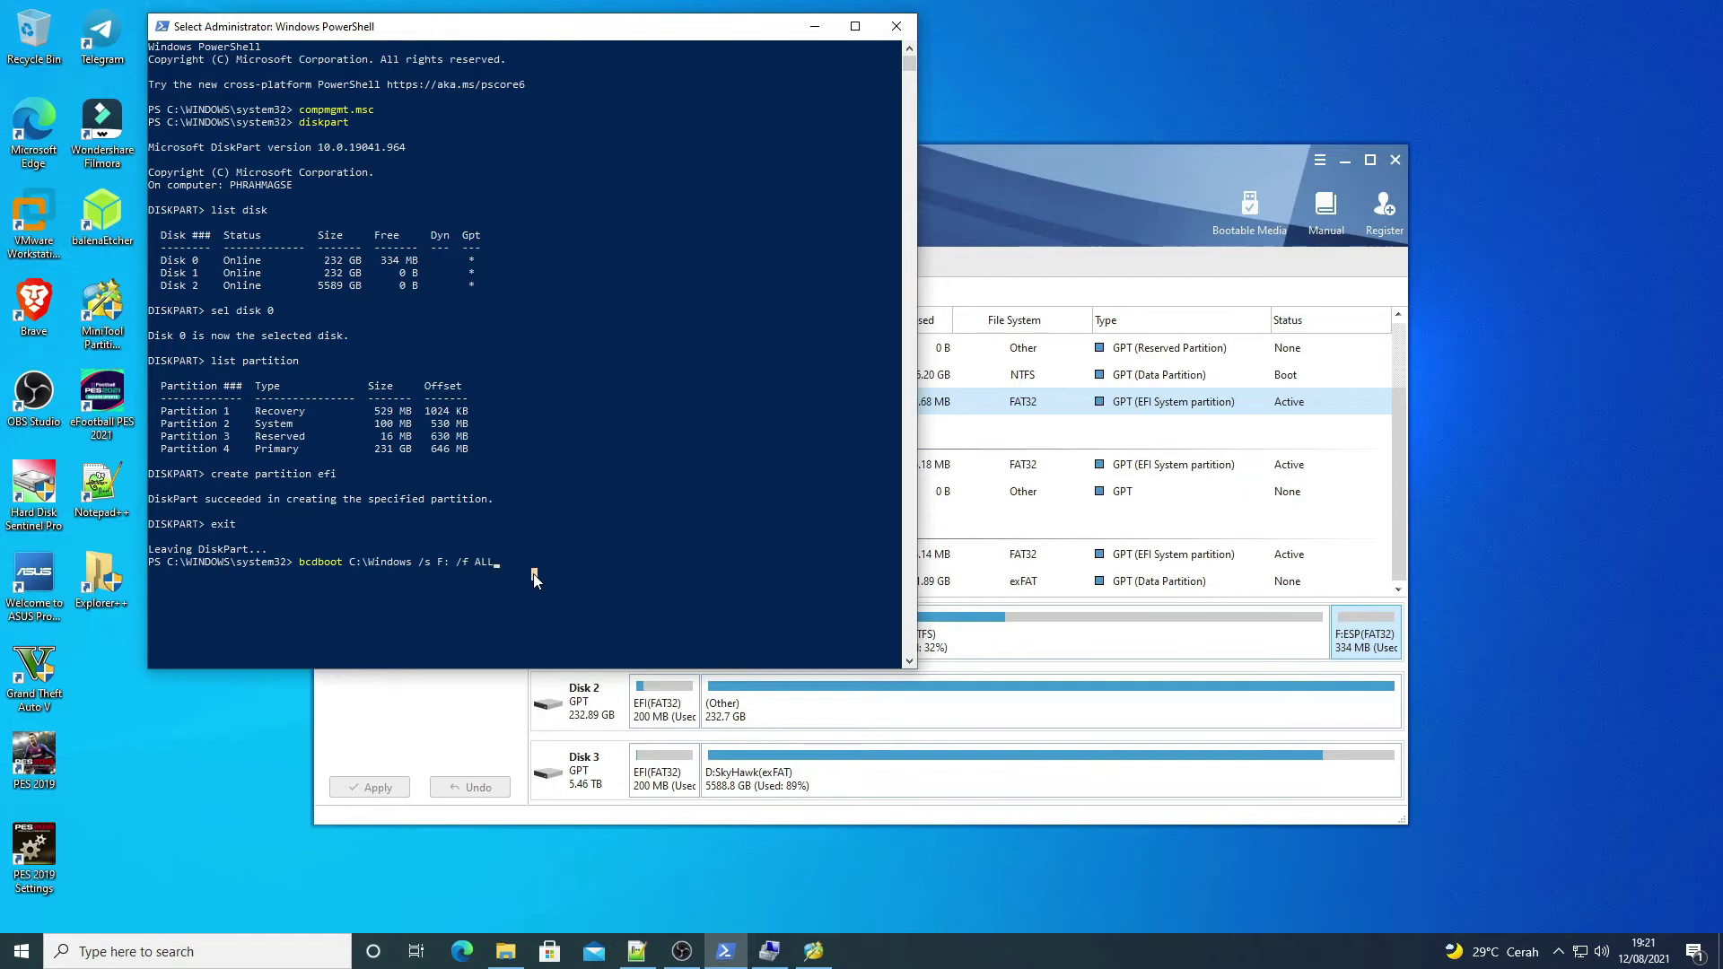
key("Escape")
left_click(520, 562)
key("Escape")
left_click(510, 563)
key("Escape")
key("Return")
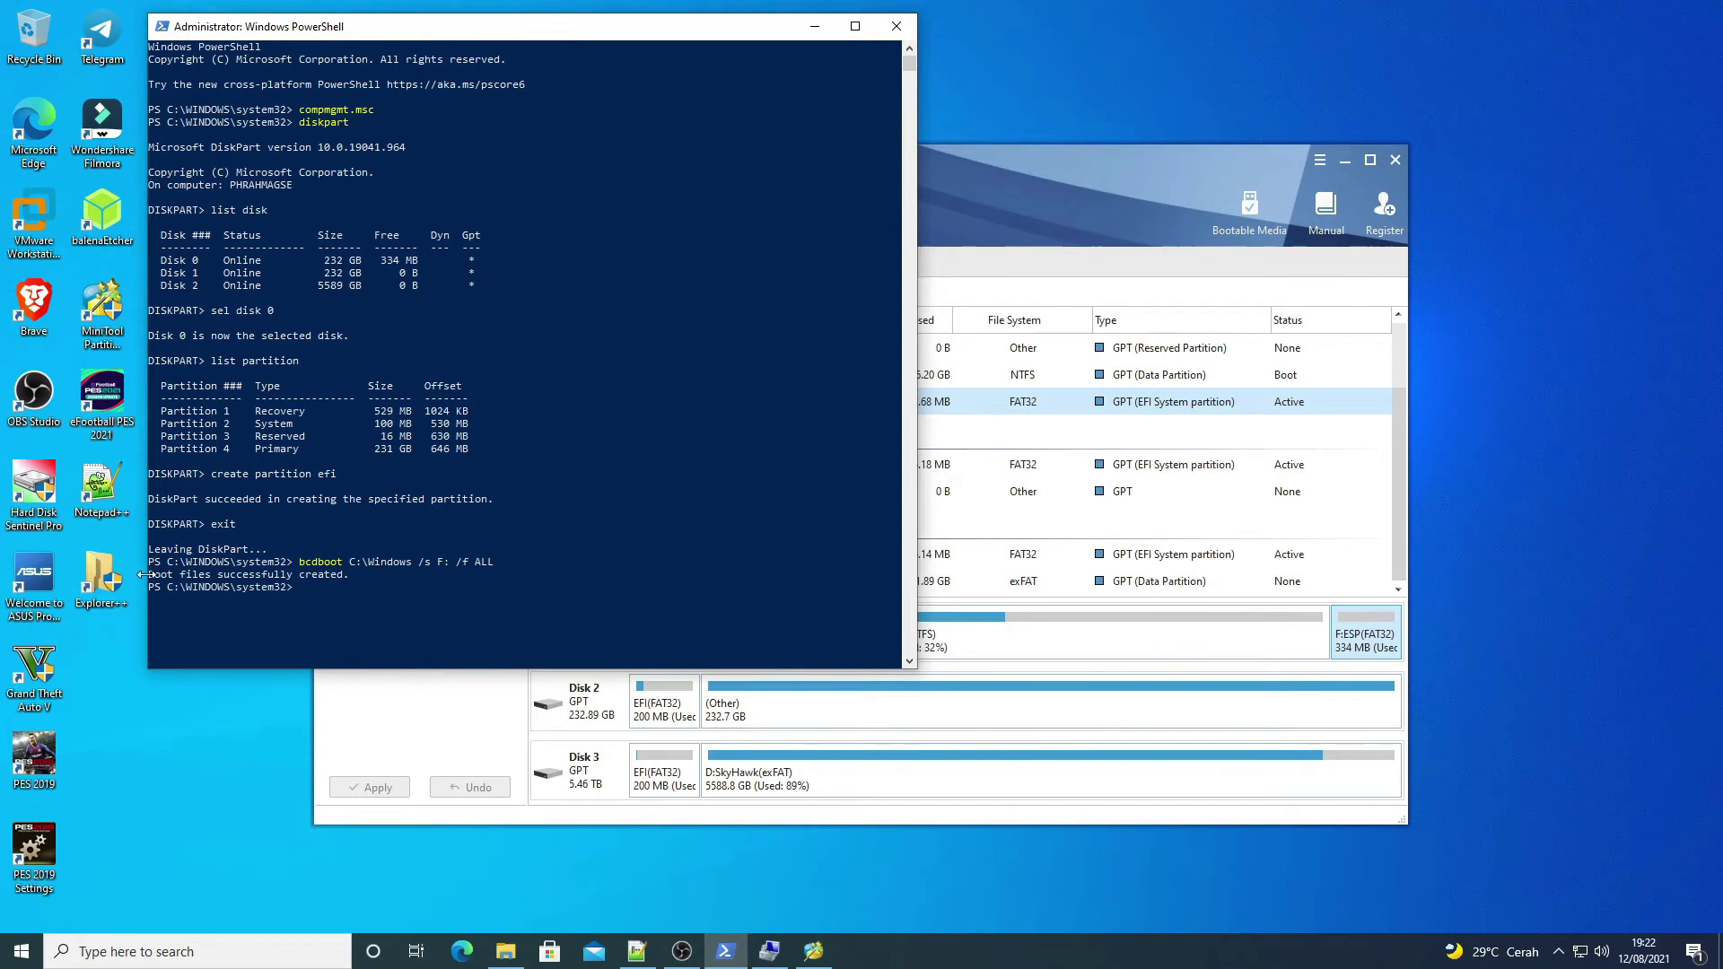
Review the bcdboot output, switch to MiniTool Partition Wizard, reload the disk list and check the F:ESP partition's used space
left_click_drag(155, 579, 358, 578)
left_click(357, 578)
left_click(1148, 234)
left_click(542, 321)
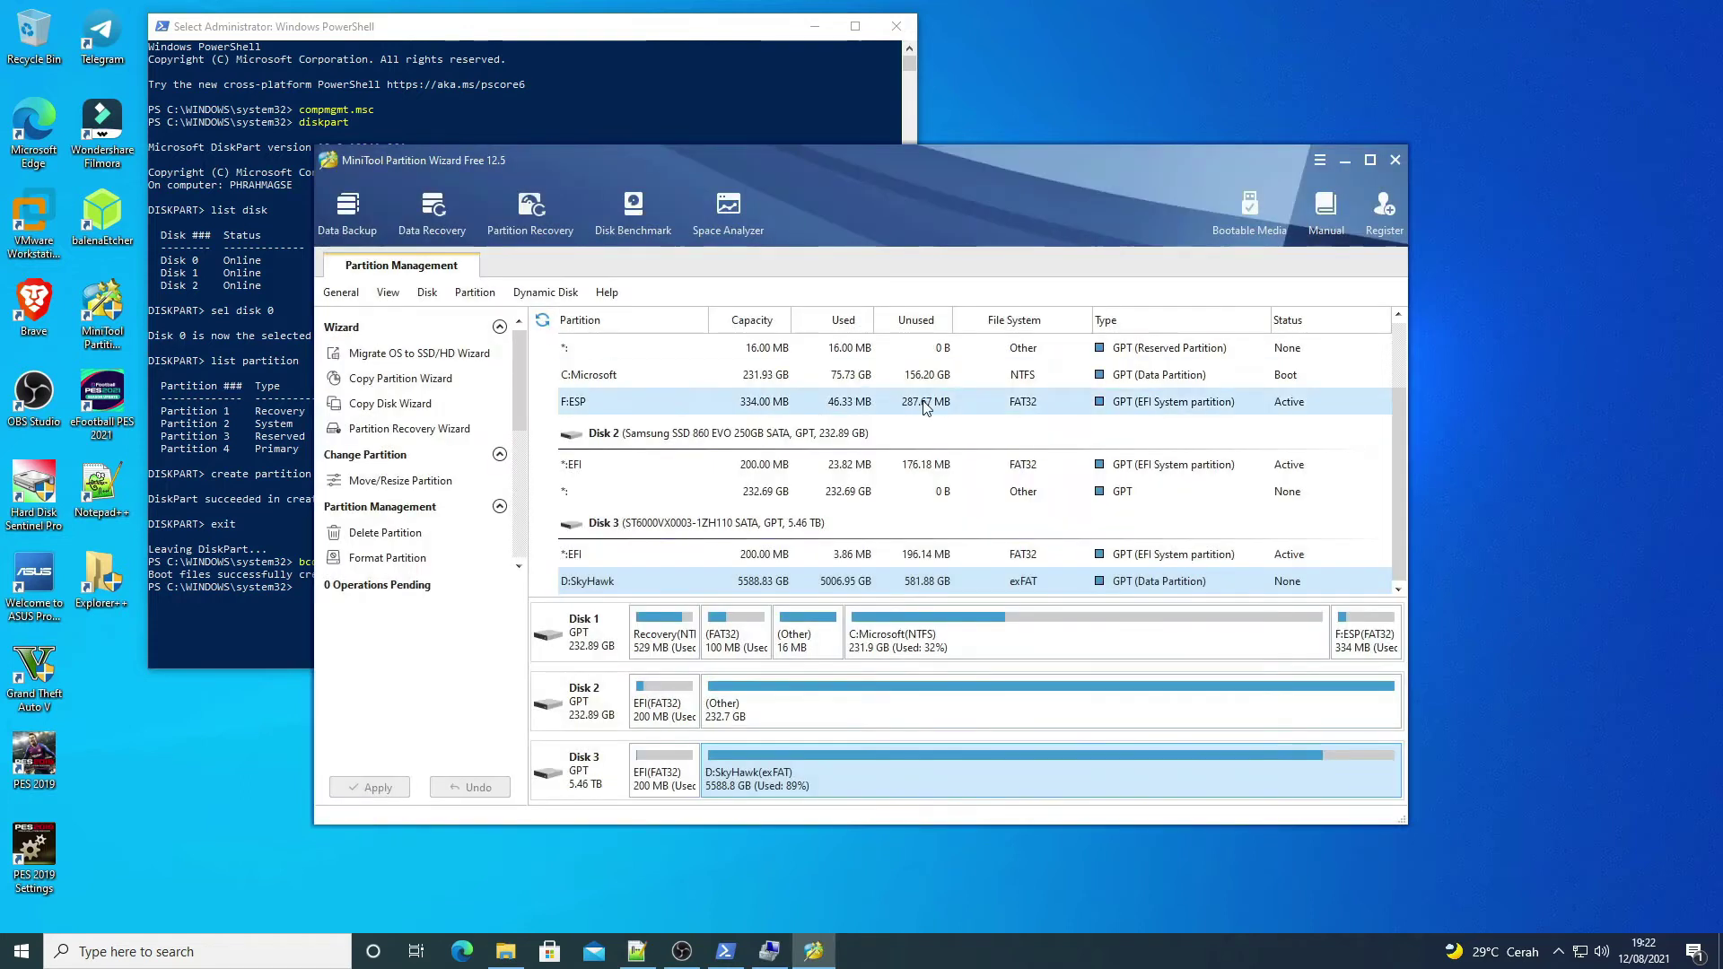
left_click(850, 406)
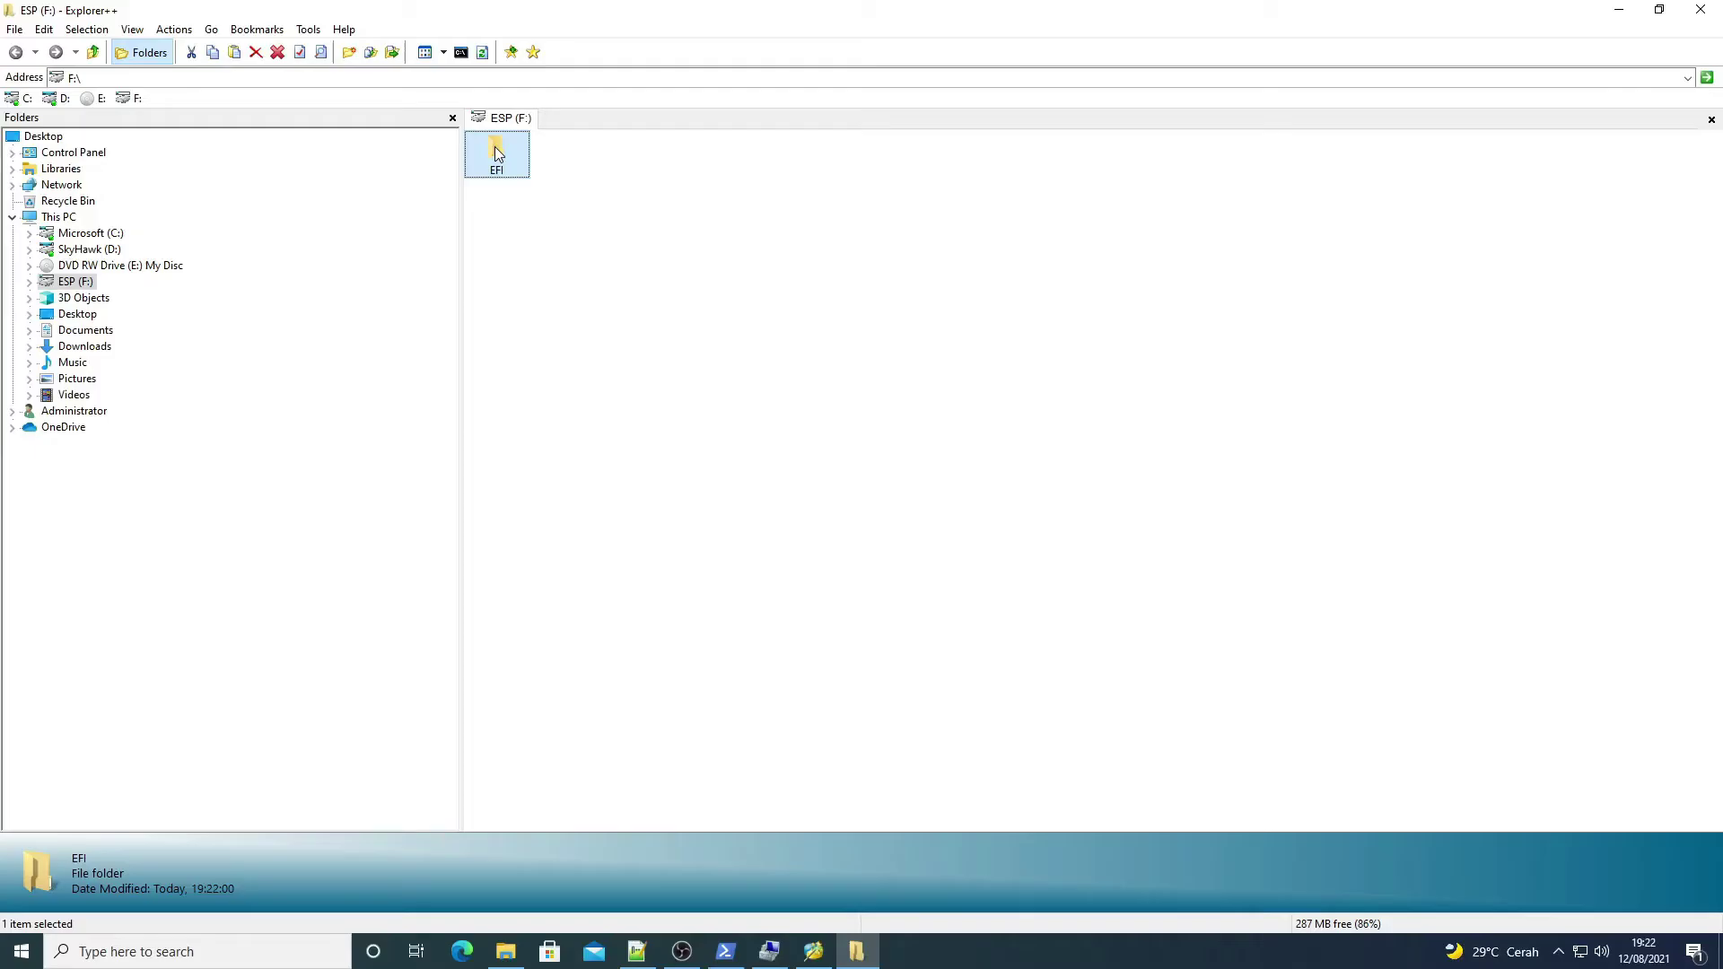
Inspect the boot files in F:\EFI\Microsoft\Boot in Explorer++ and close the window
double_click(493, 147)
double_click(561, 148)
double_click(498, 153)
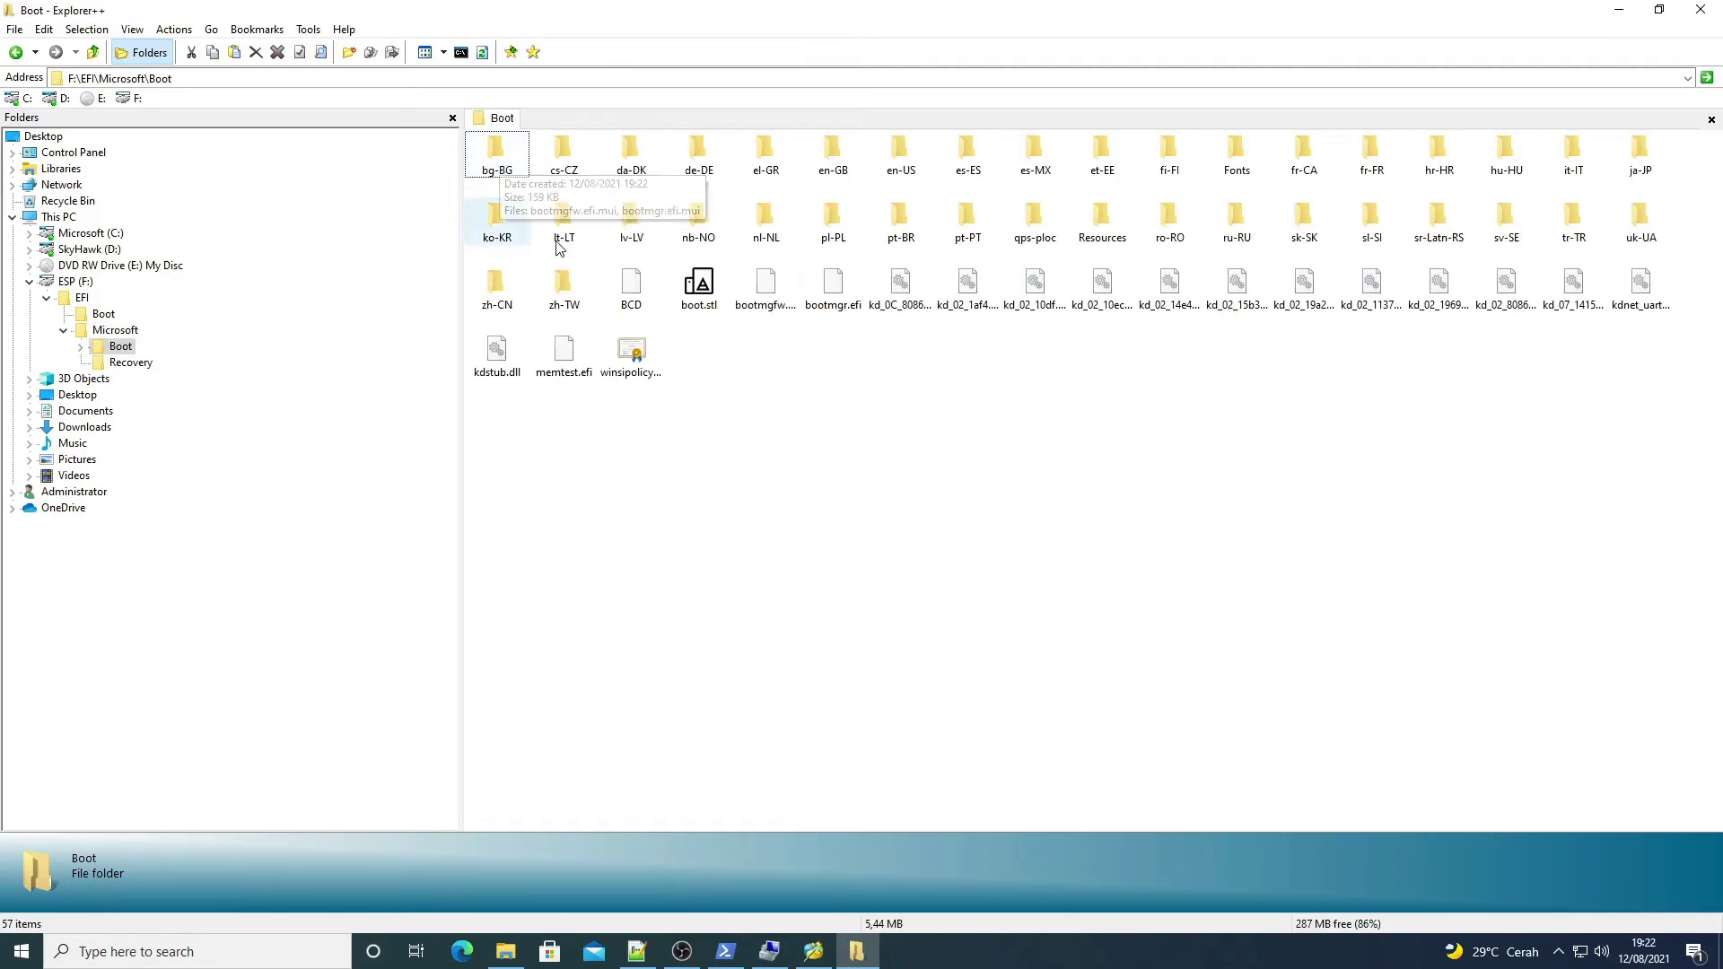
left_click(1700, 10)
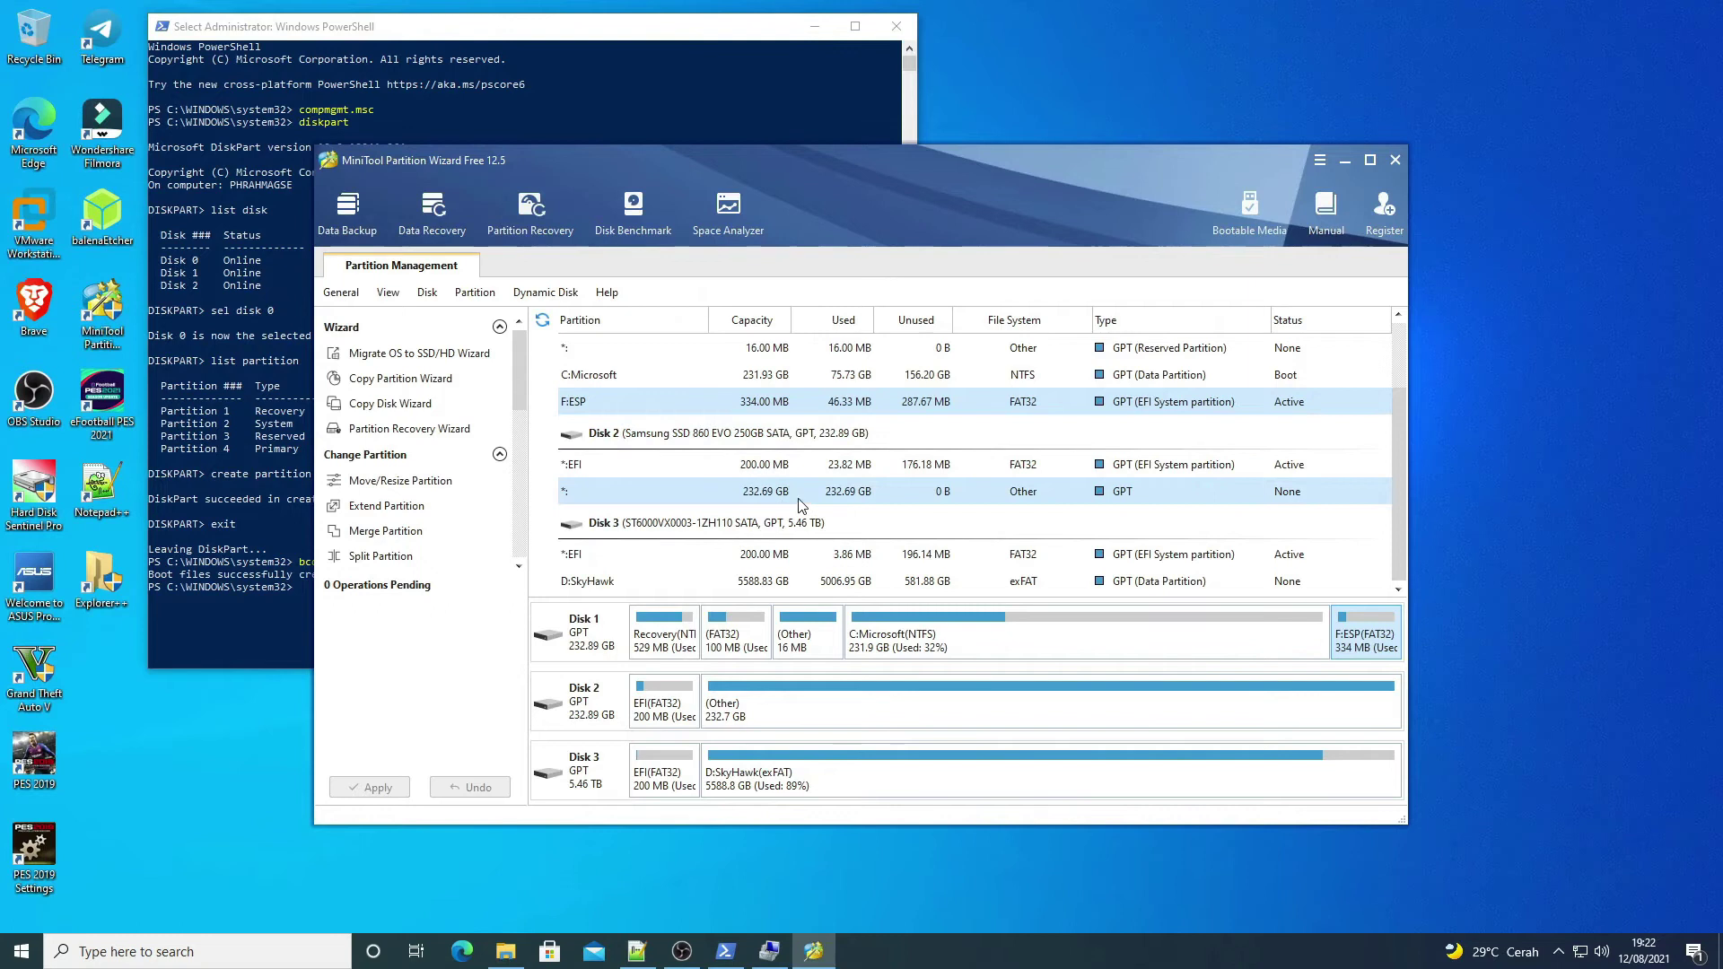
Remove drive letter F: from the ESP partition on Disk 1 and apply the pending change
right_click(700, 410)
left_click(789, 431)
left_click(909, 546)
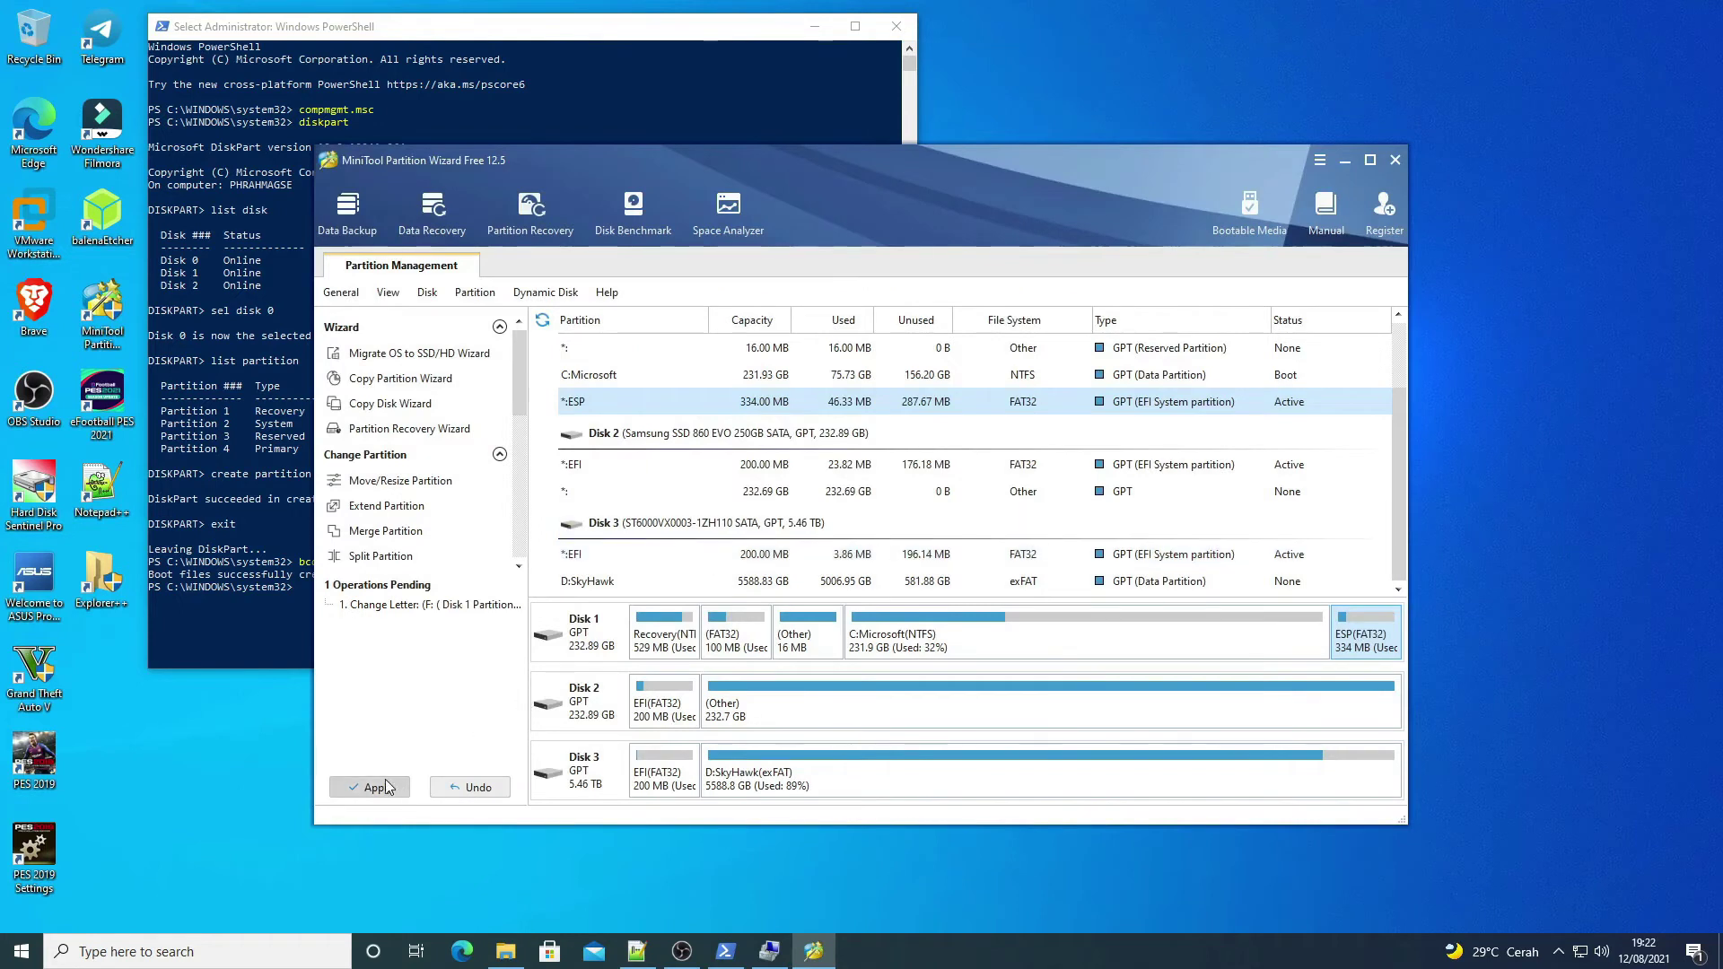
left_click(386, 787)
left_click(827, 527)
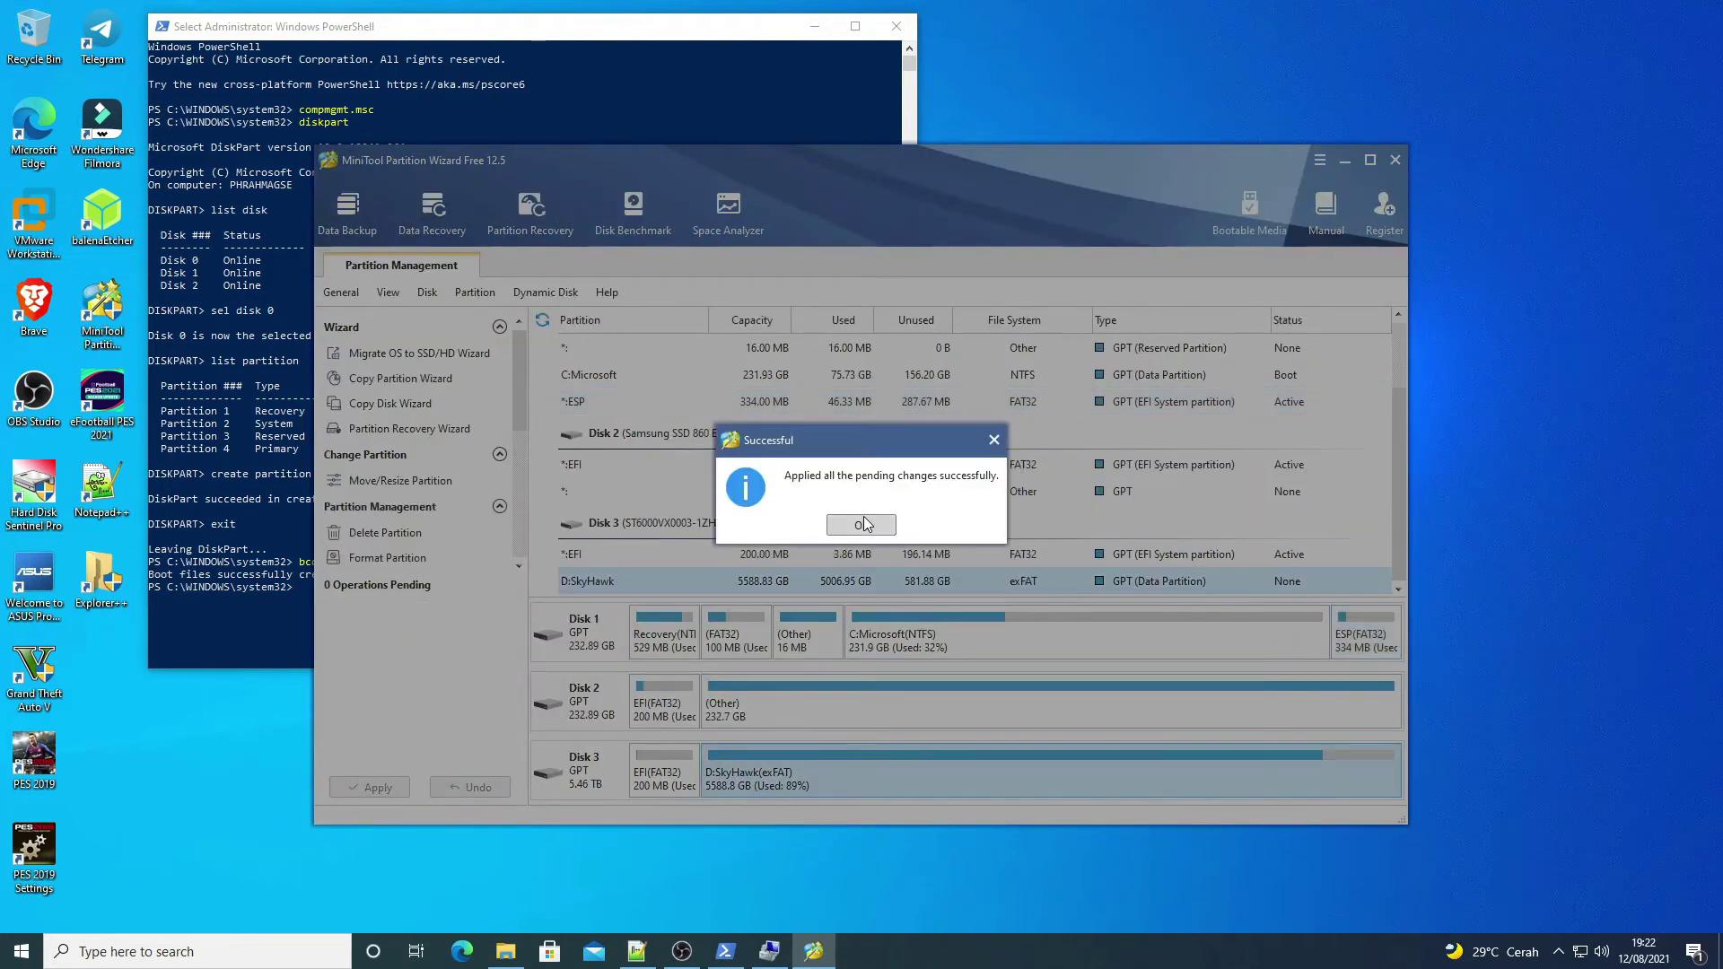
left_click(864, 524)
Assign drive letter F: to the 100 MB EFI system partition on Disk 1 and apply the pending change
left_click(1273, 420)
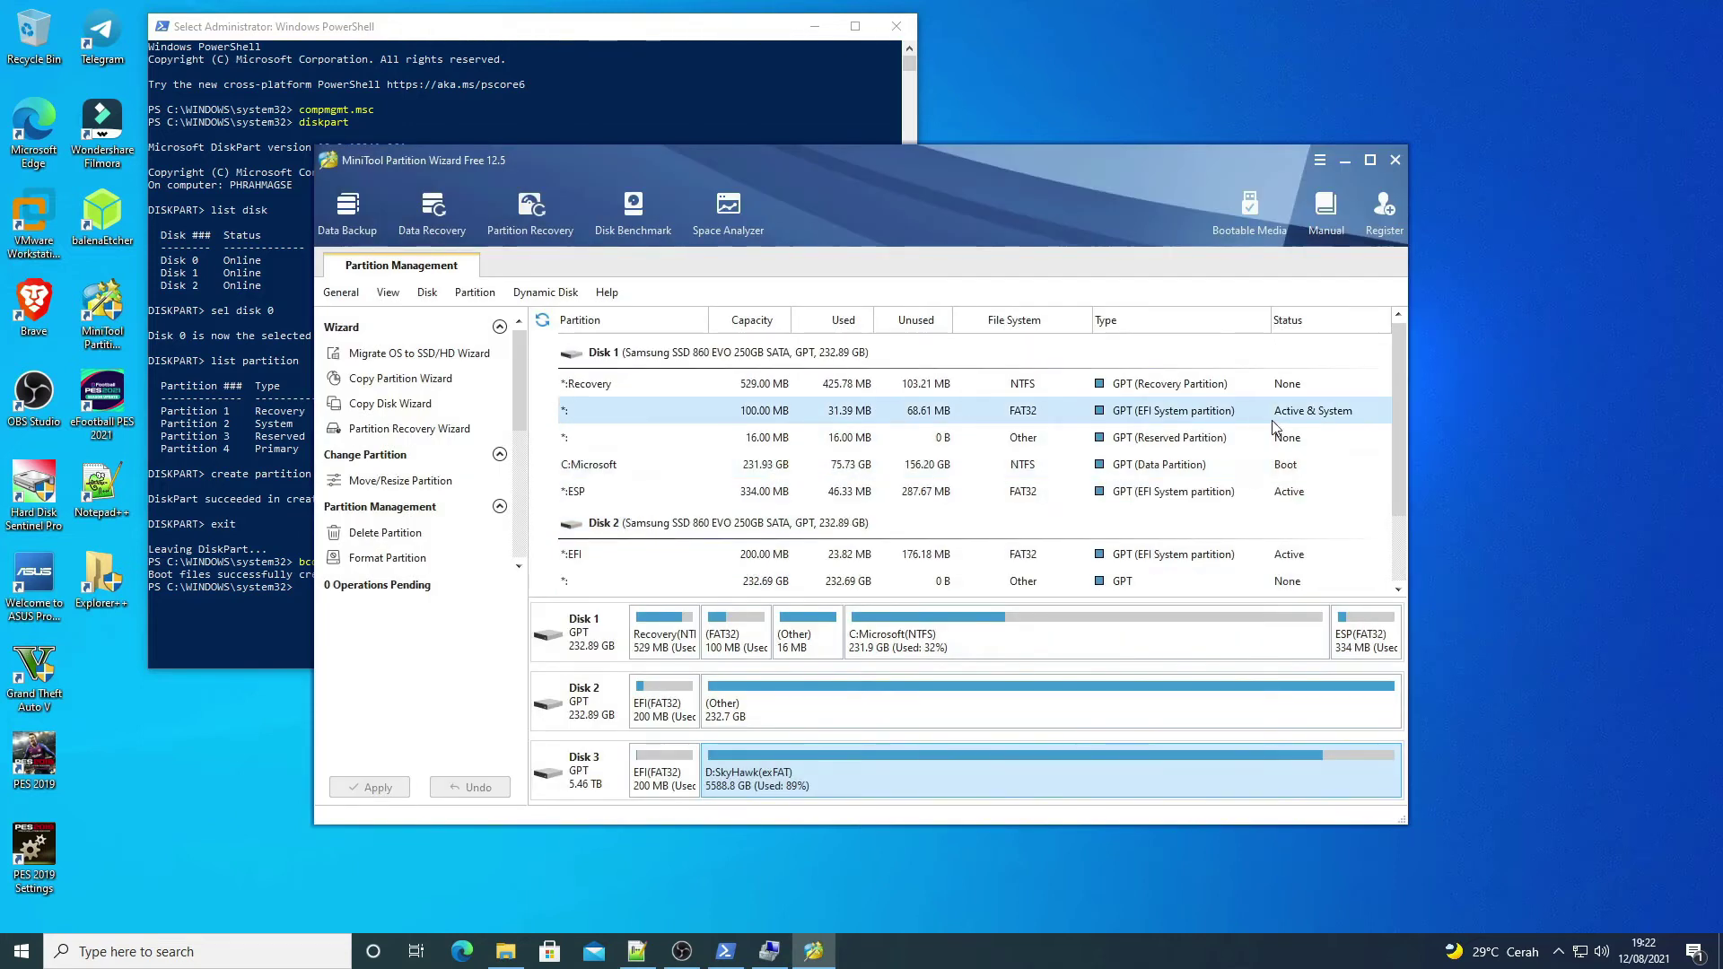
left_click(1019, 420)
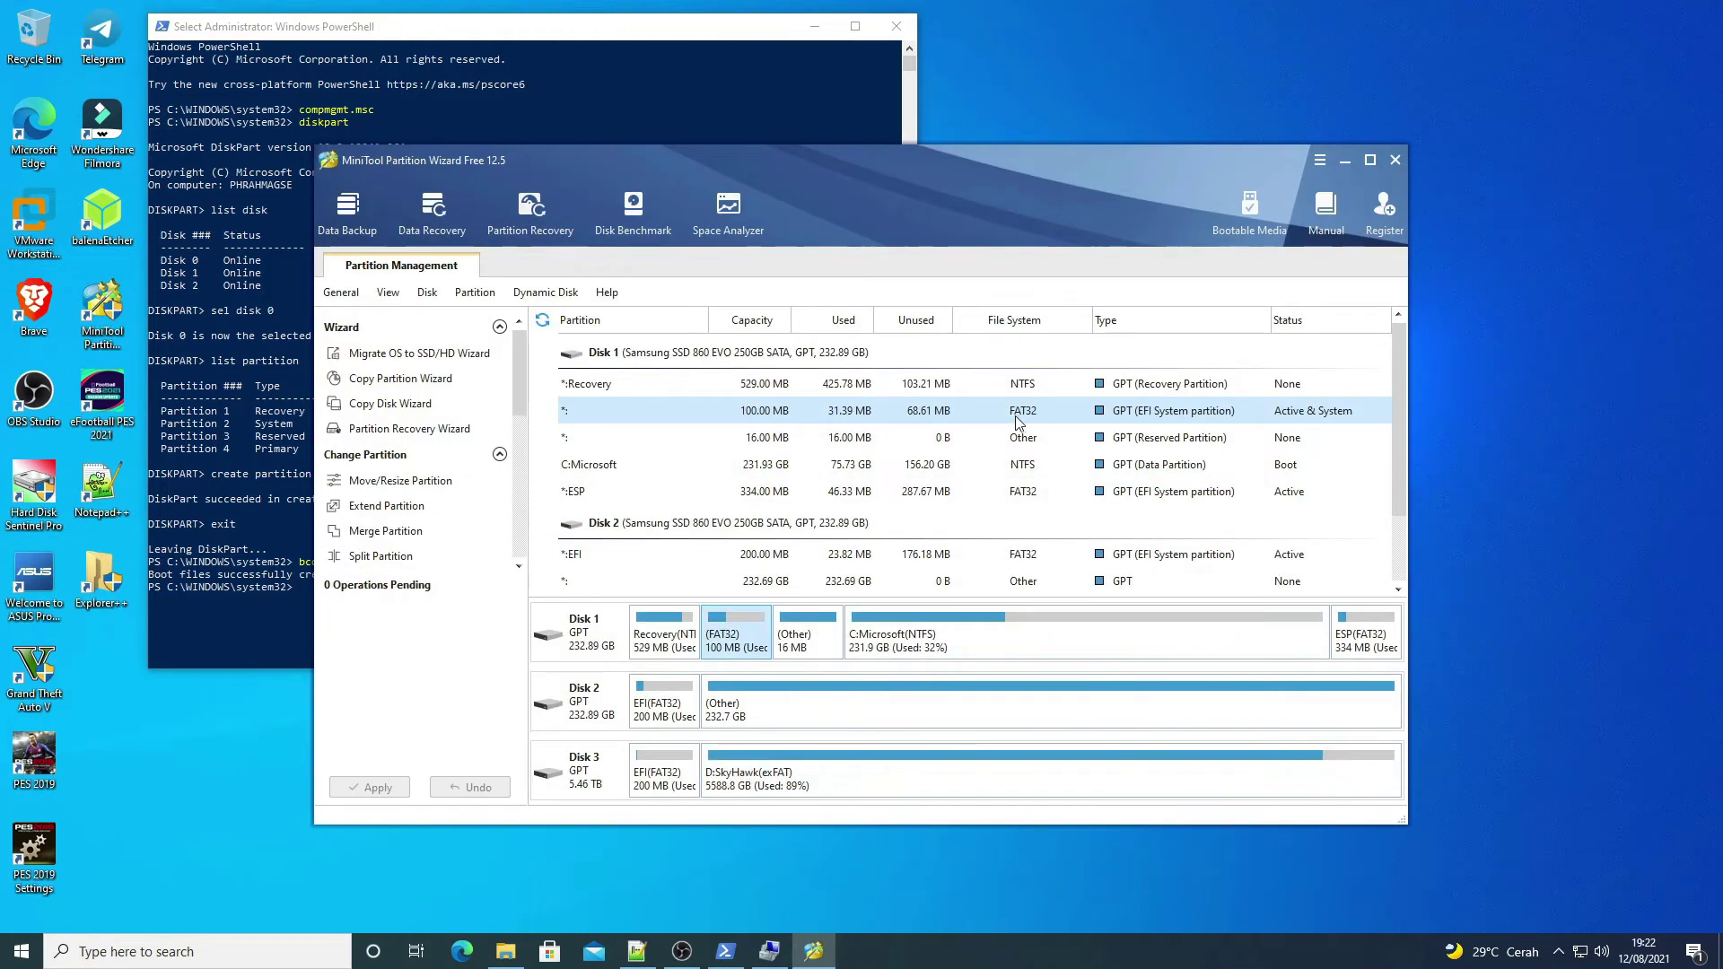
right_click(1018, 418)
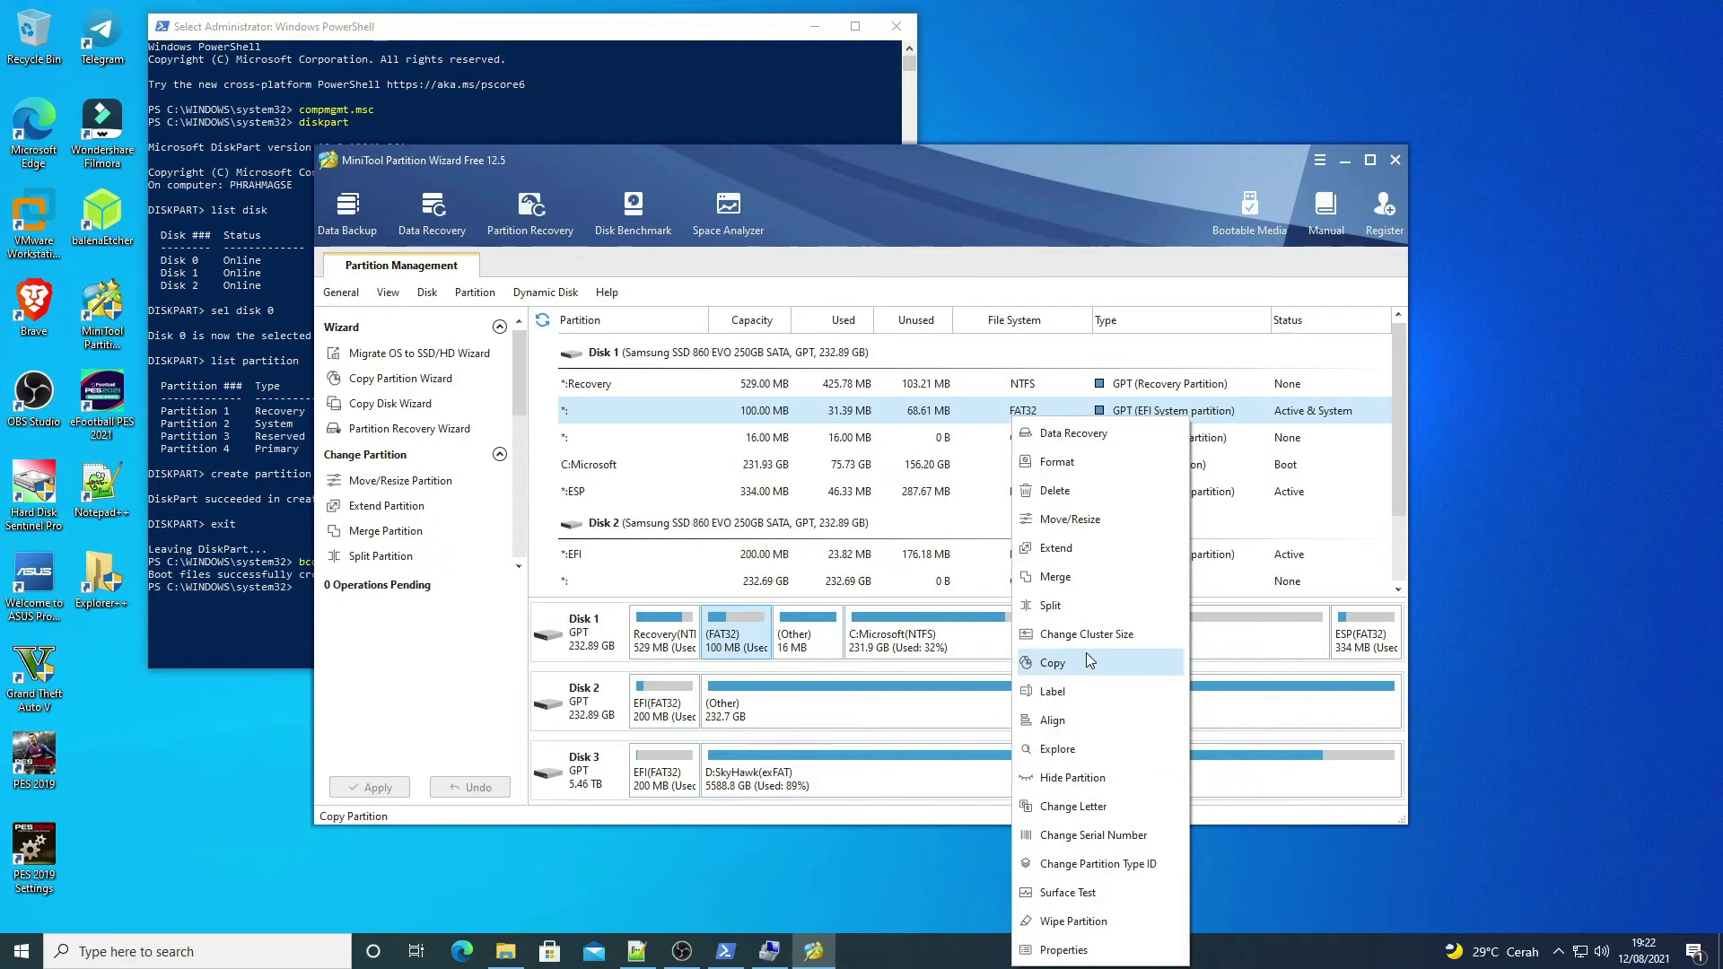
left_click(1073, 805)
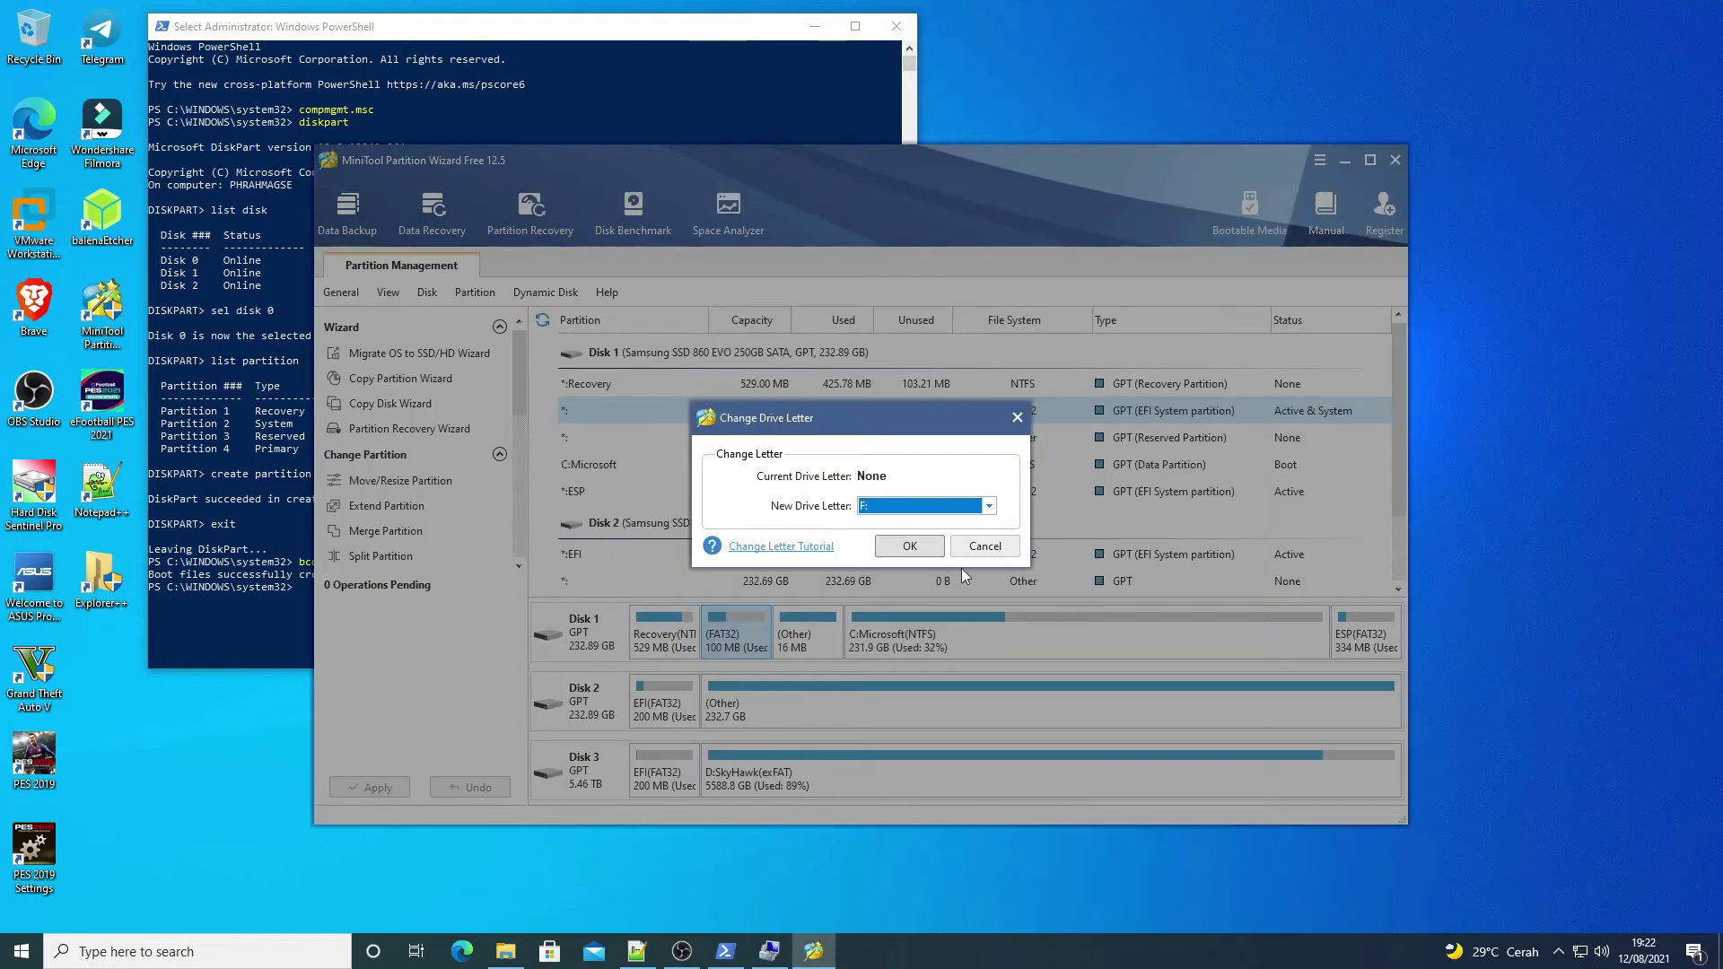
left_click(908, 549)
left_click(390, 787)
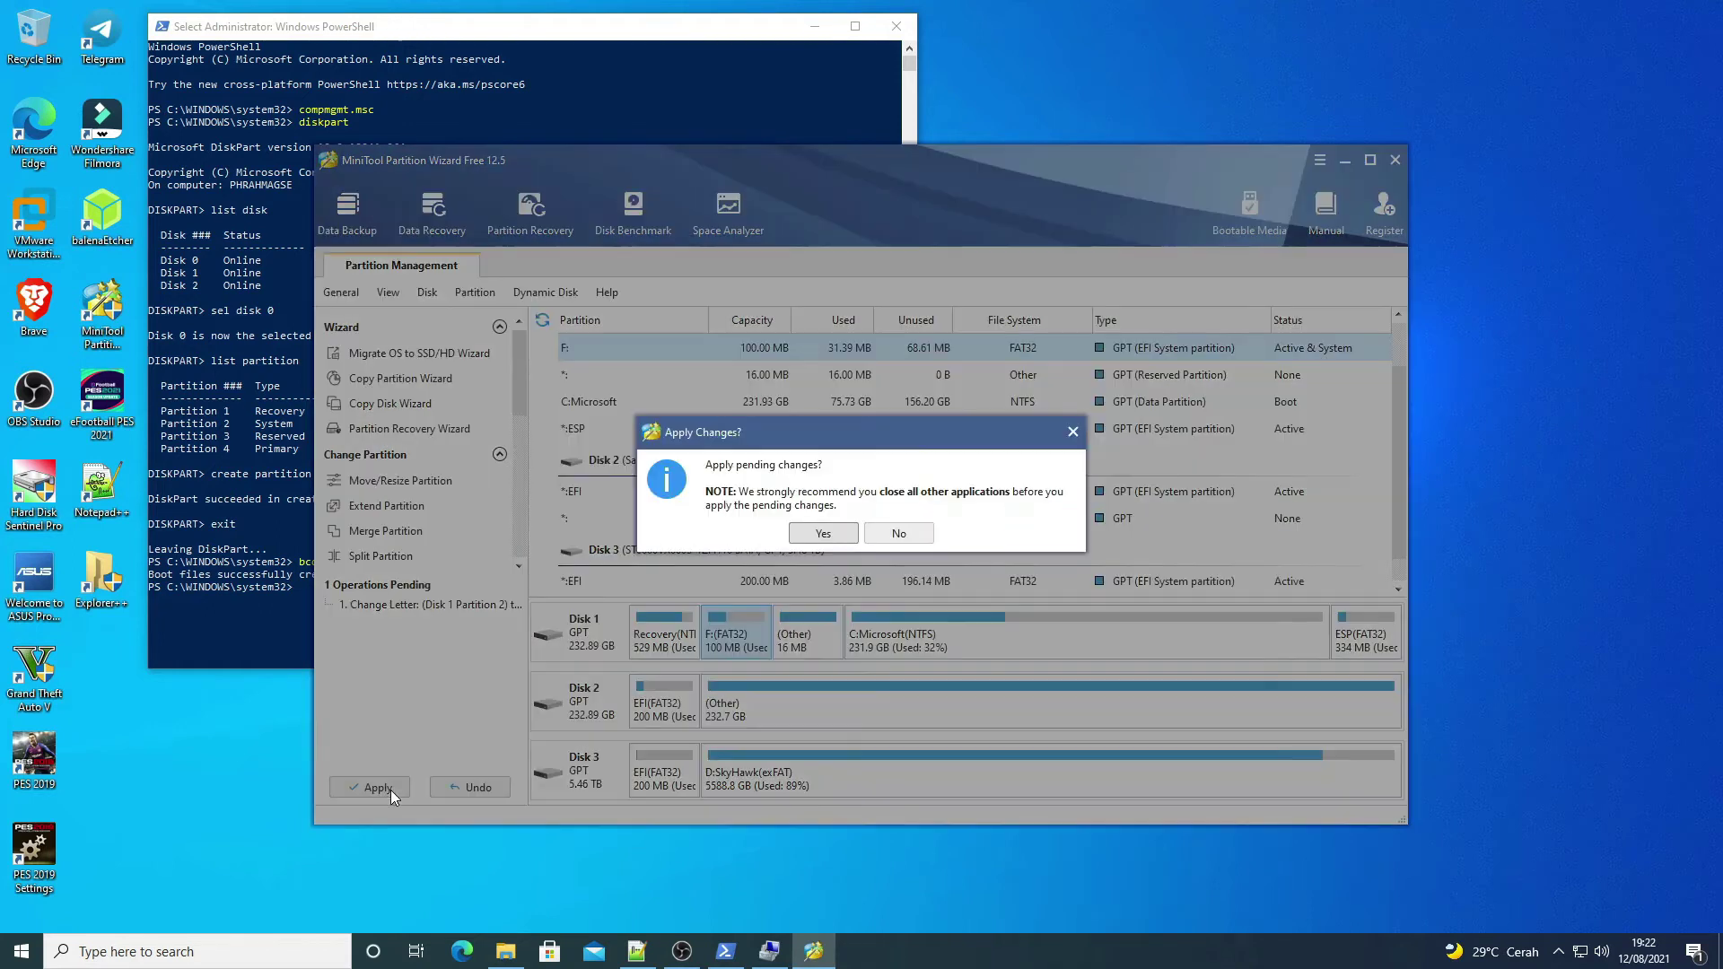
left_click(823, 535)
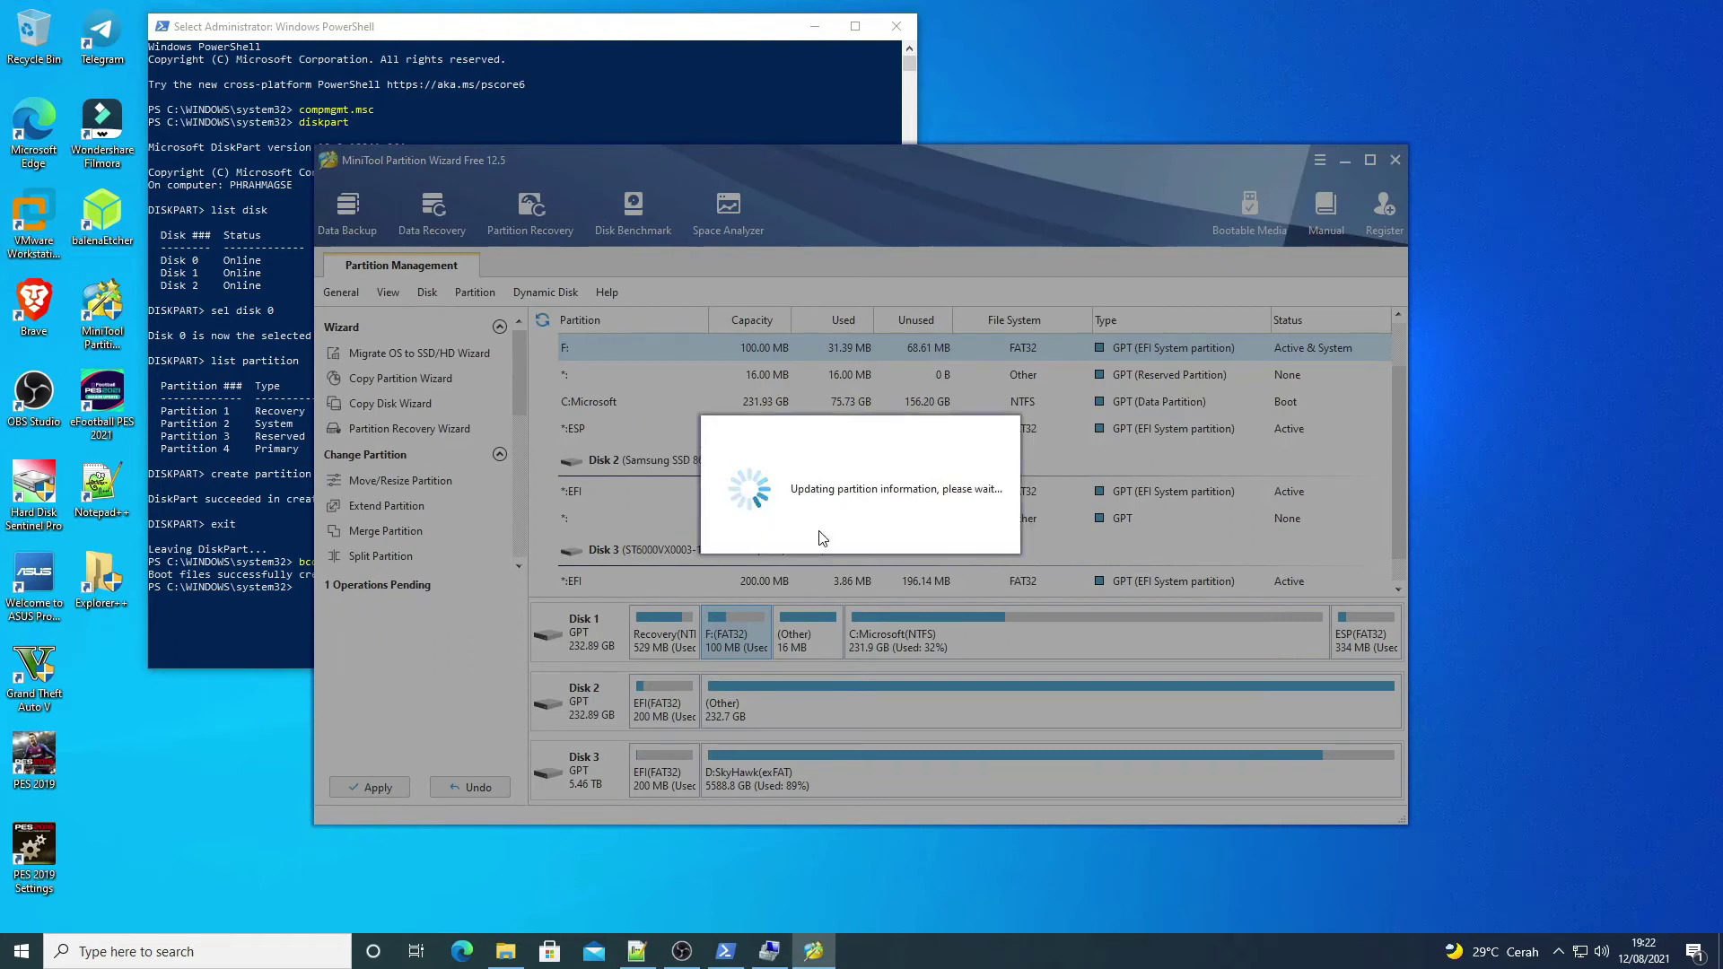
left_click(863, 526)
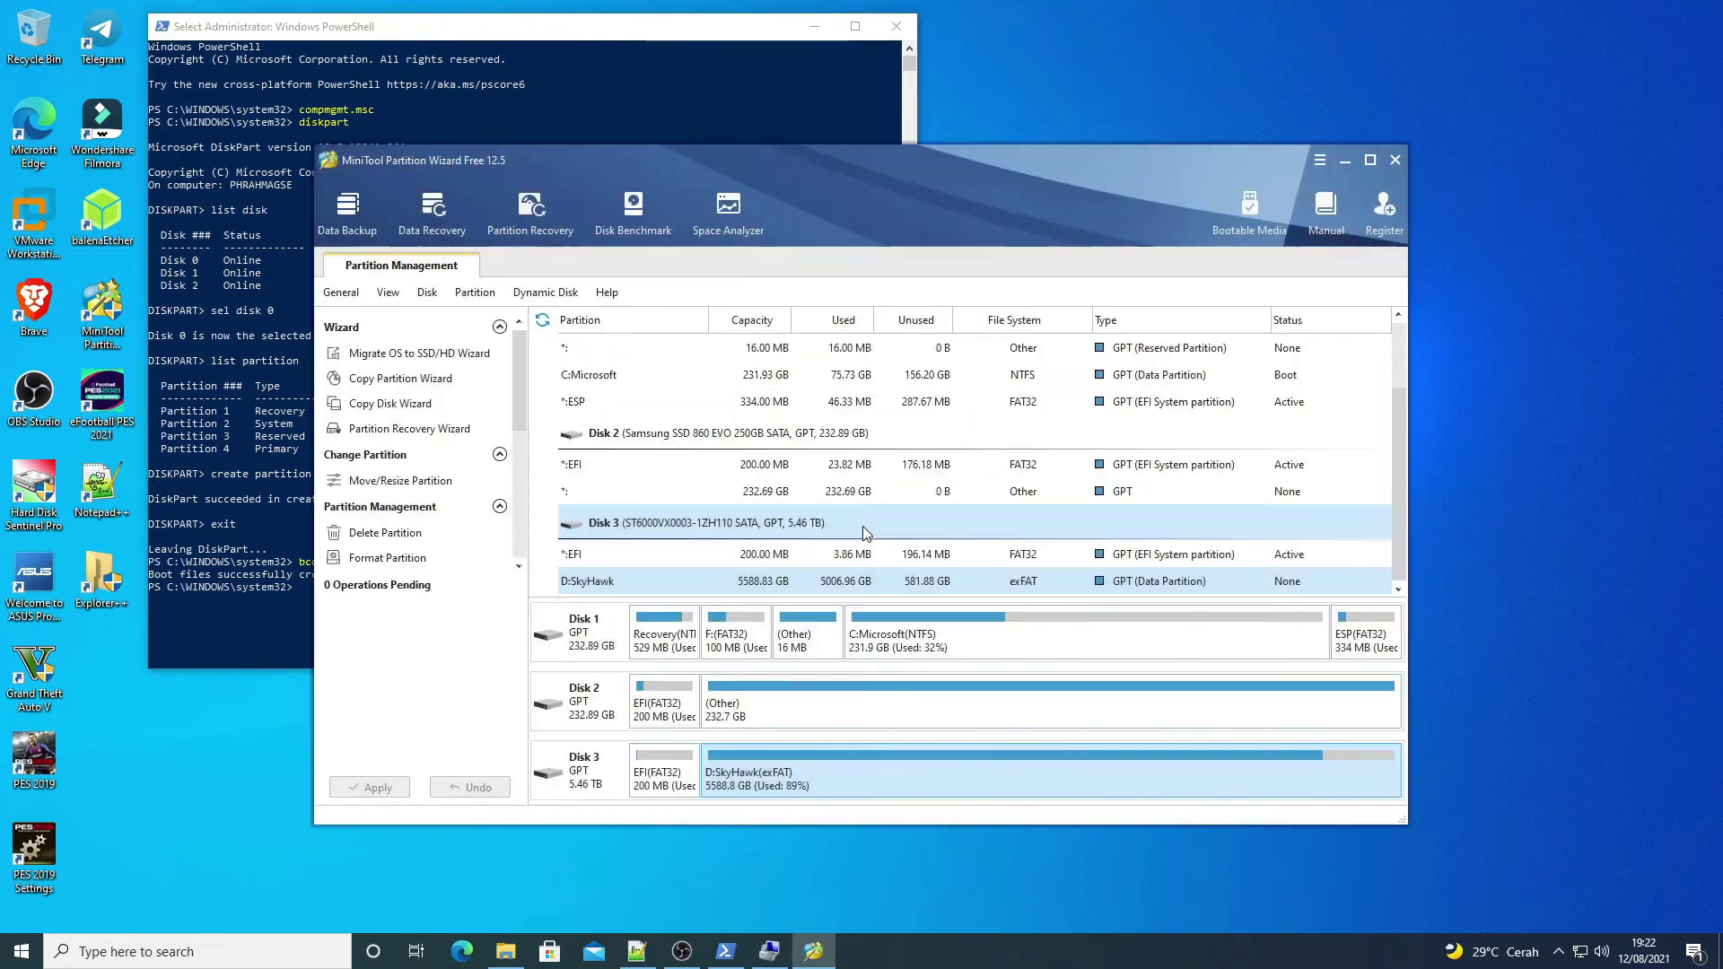
Inspect the root folders of Local Disk (F:) in Explorer++, select them all, and close the window
scroll(862, 510, "up", 1)
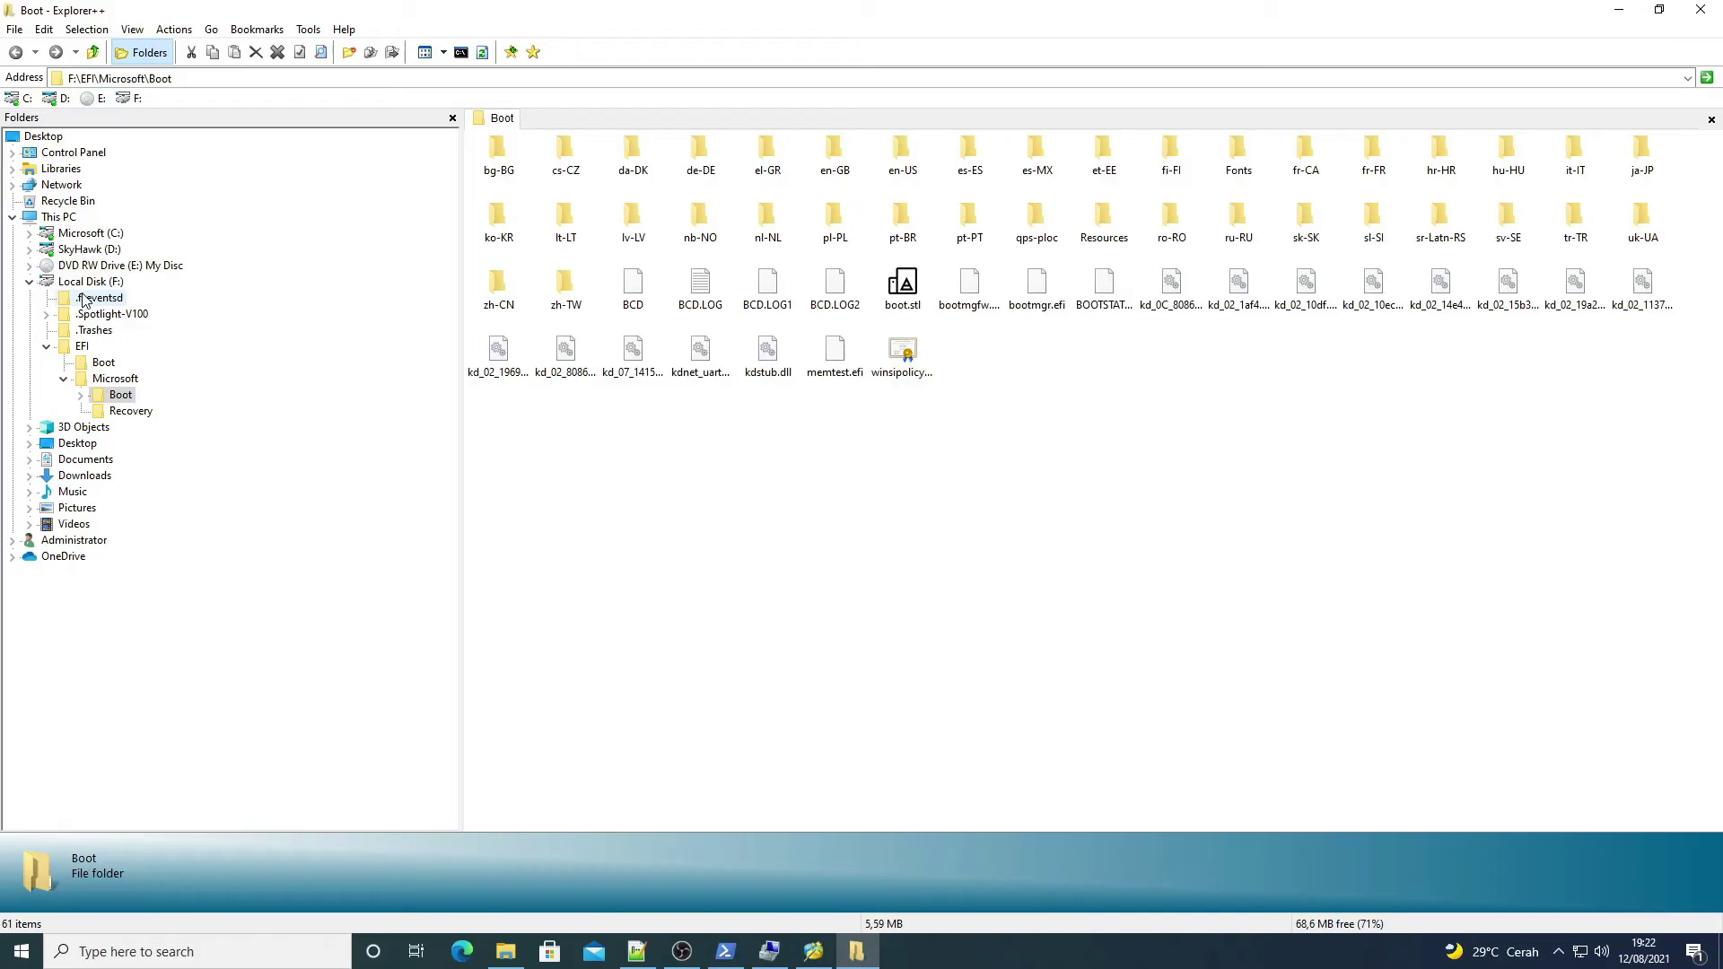
left_click(91, 281)
left_click_drag(824, 230, 488, 147)
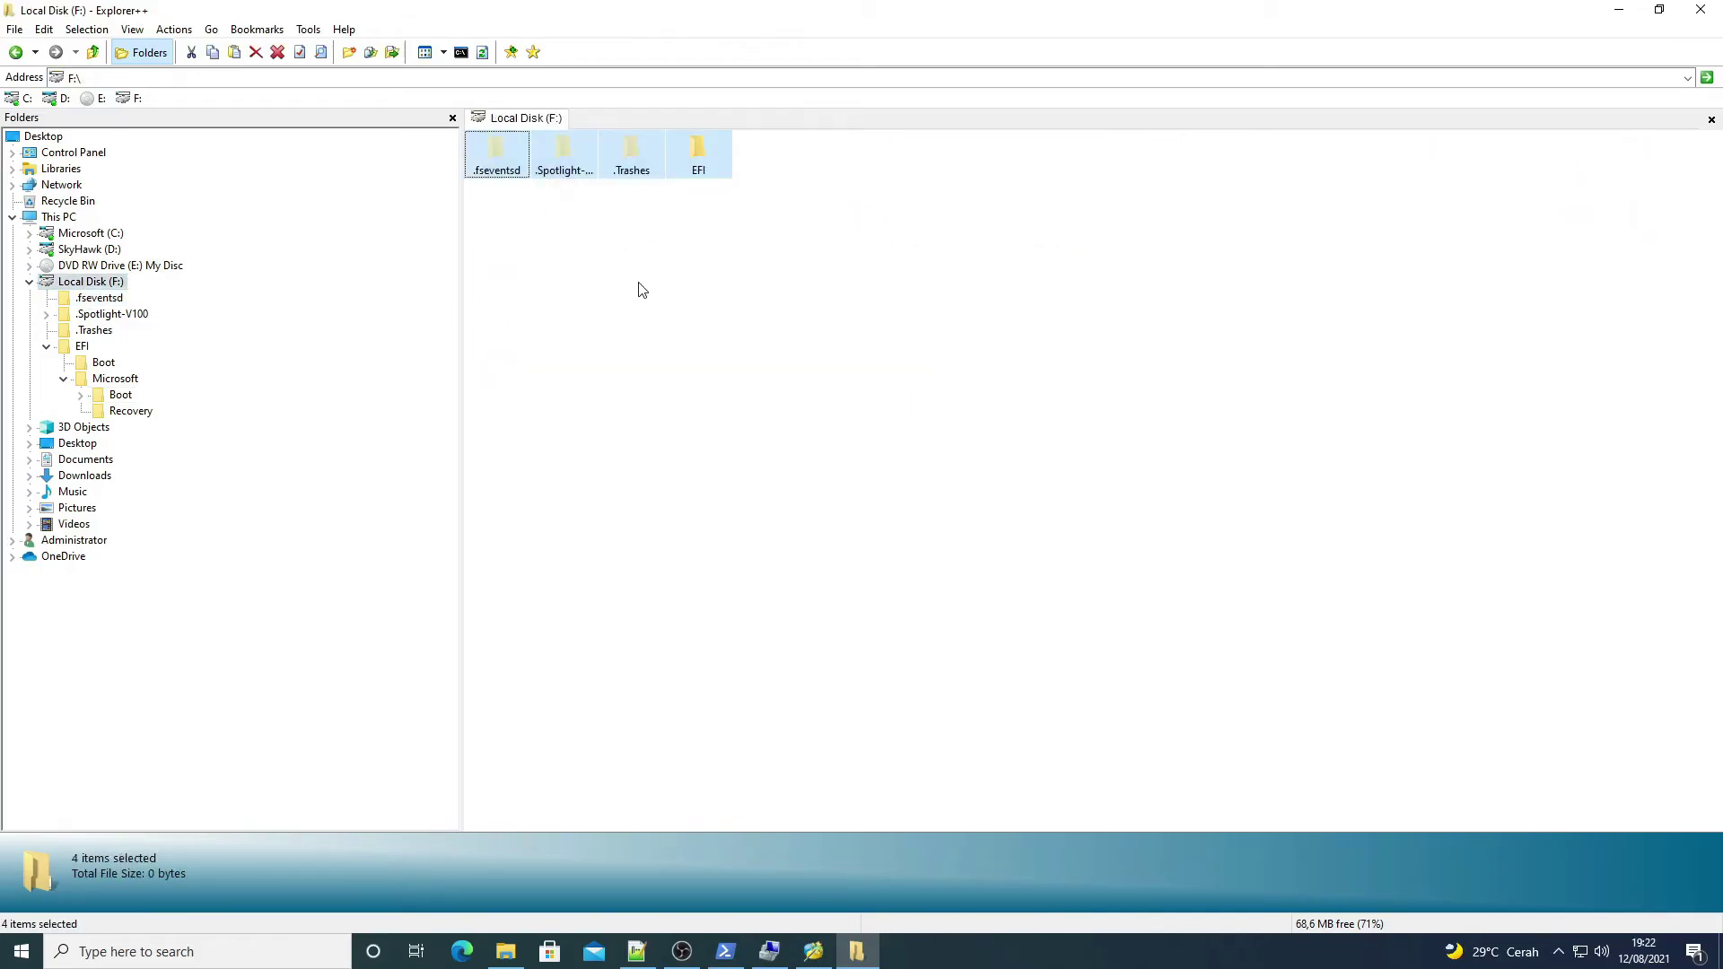
left_click(1699, 9)
Set the drive letter of the 100 MB EFI system partition on Disk 1 to None and apply the change
right_click(629, 426)
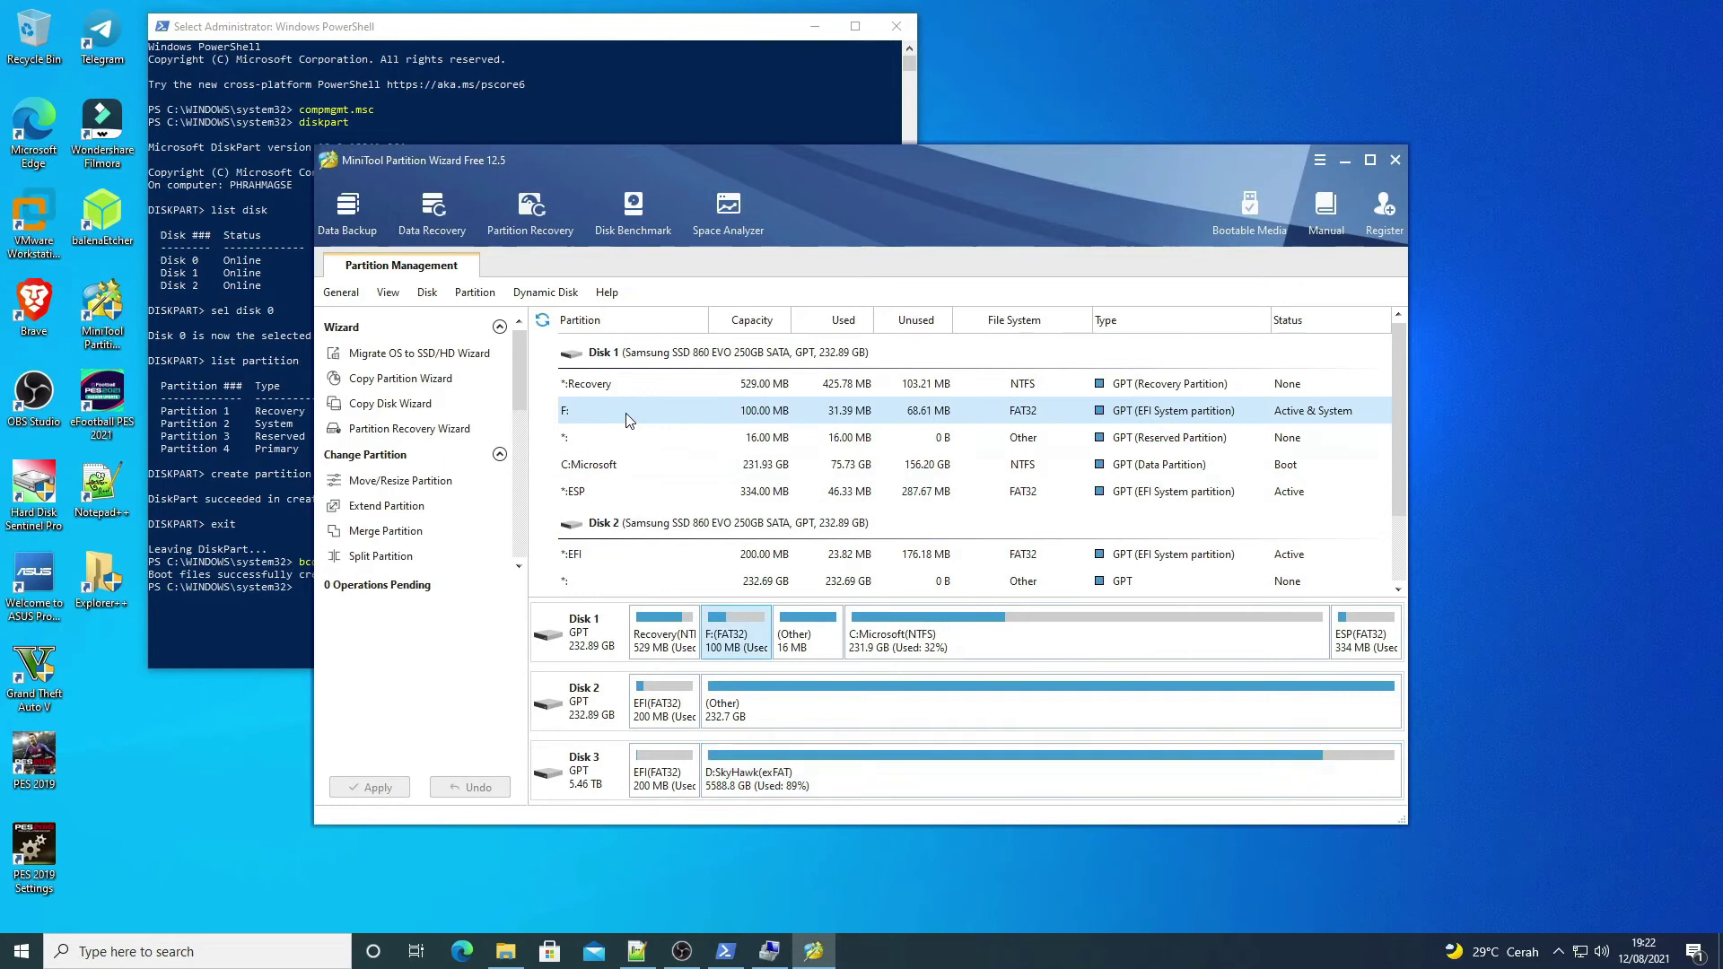
left_click(688, 420)
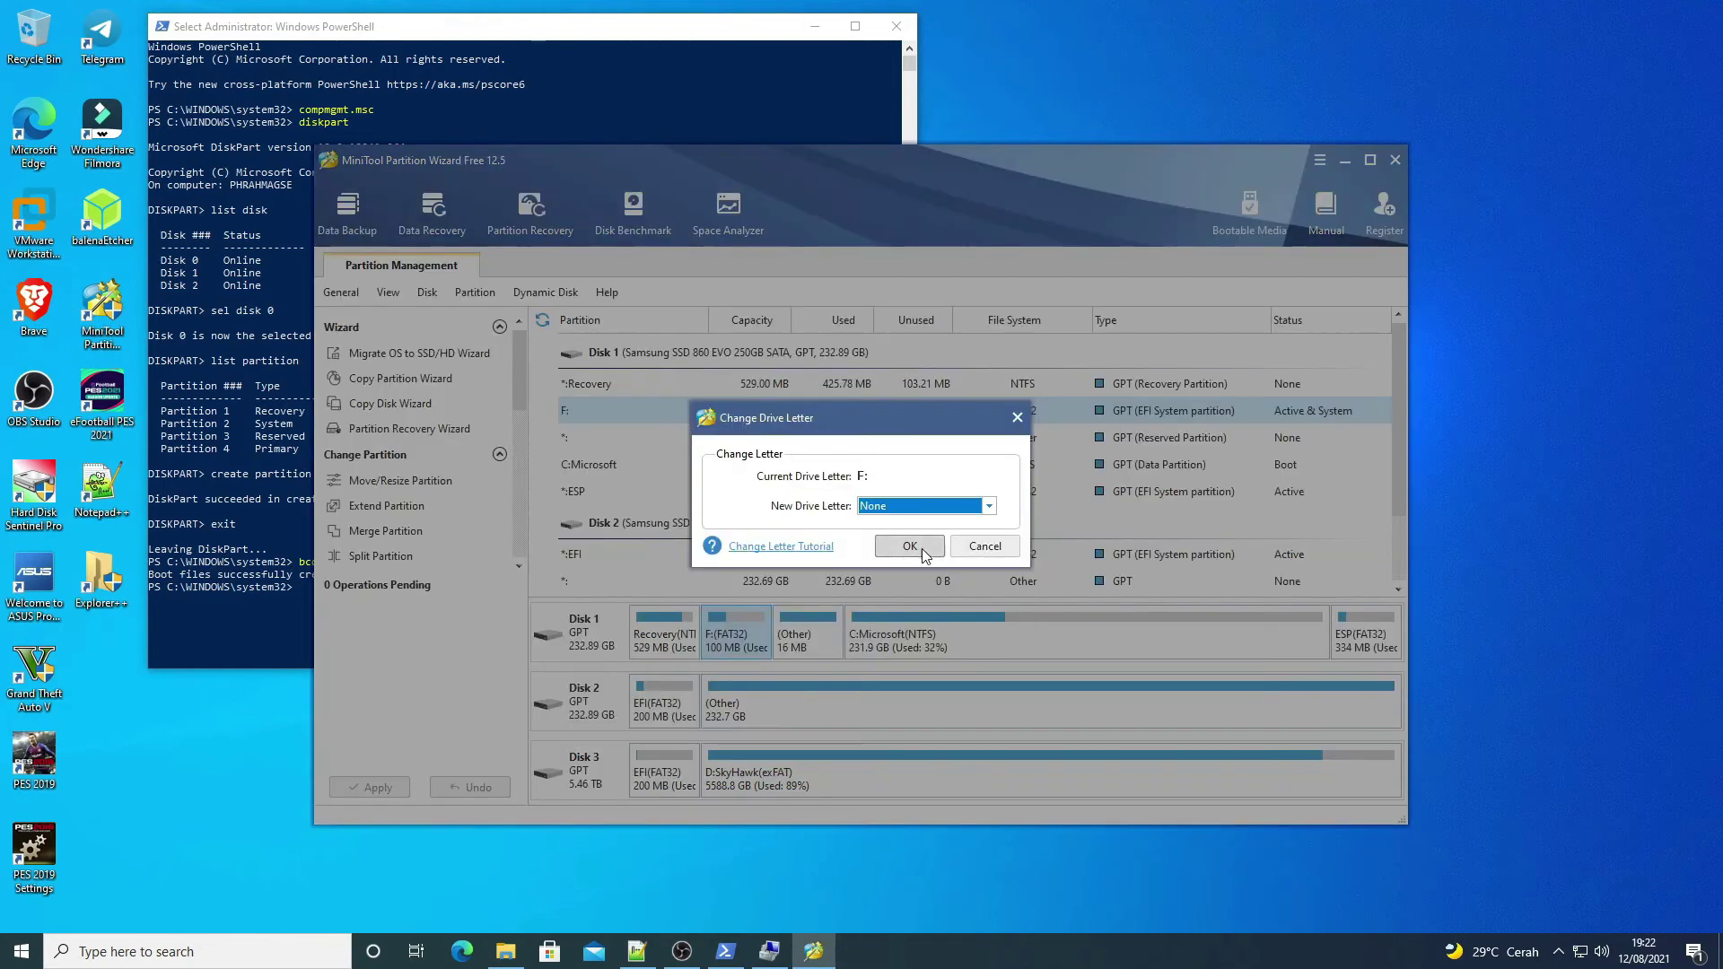
left_click(908, 545)
left_click(369, 788)
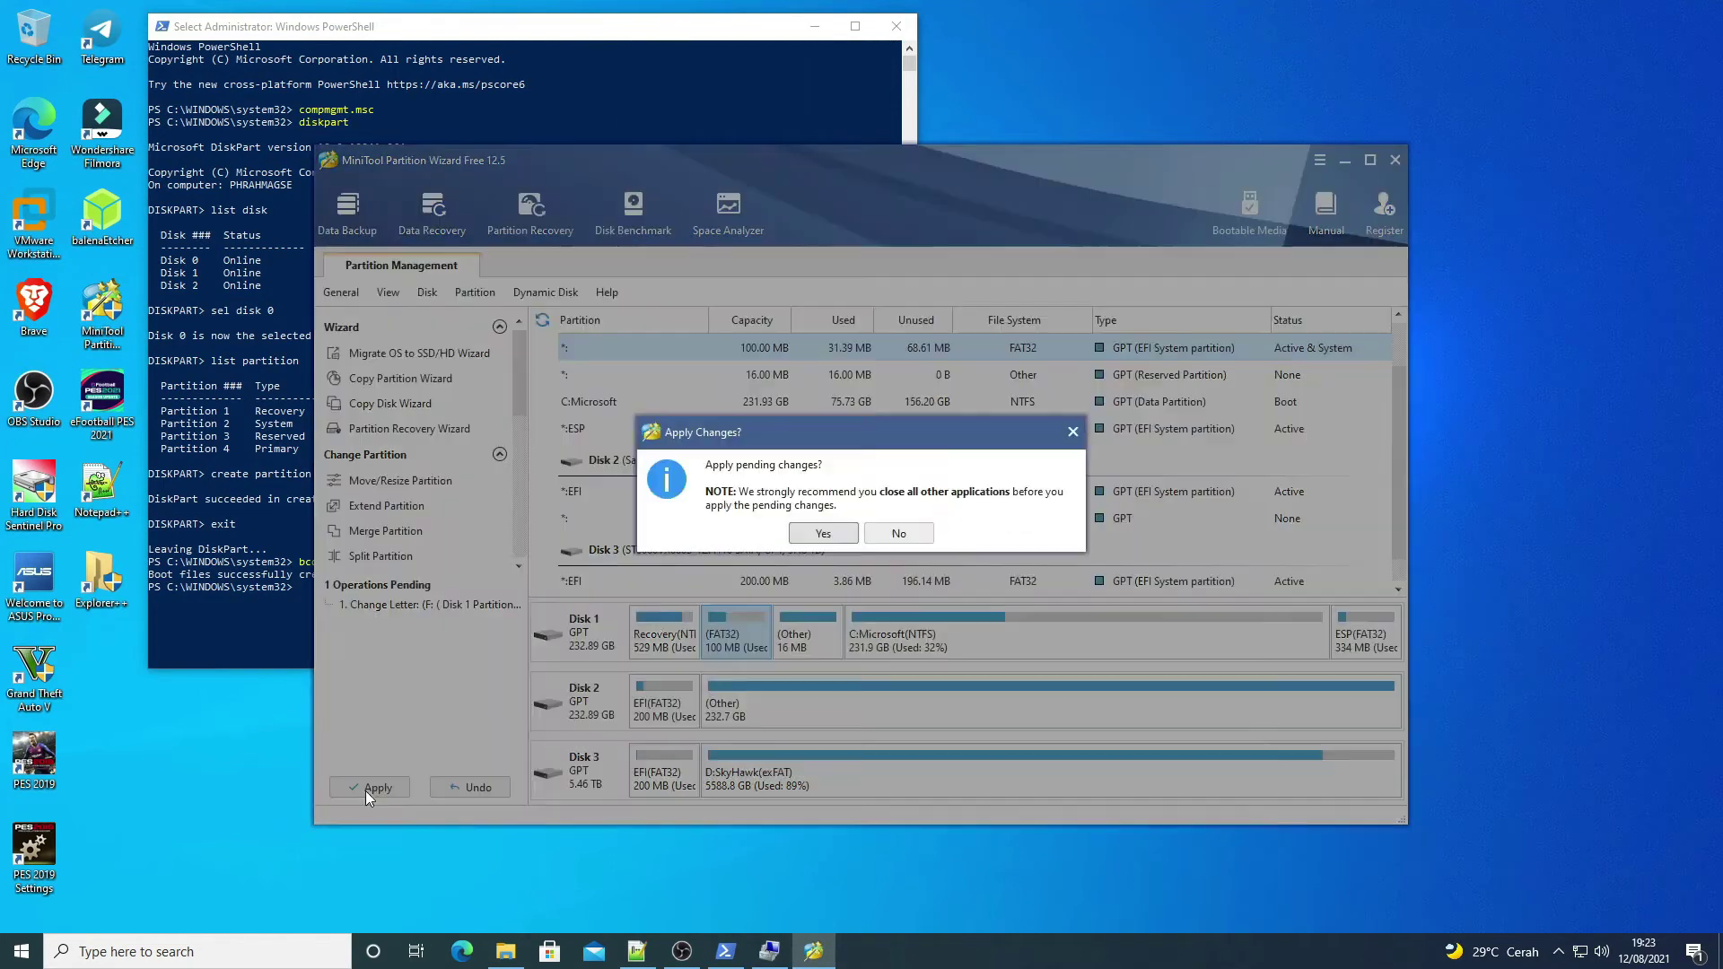
left_click(822, 534)
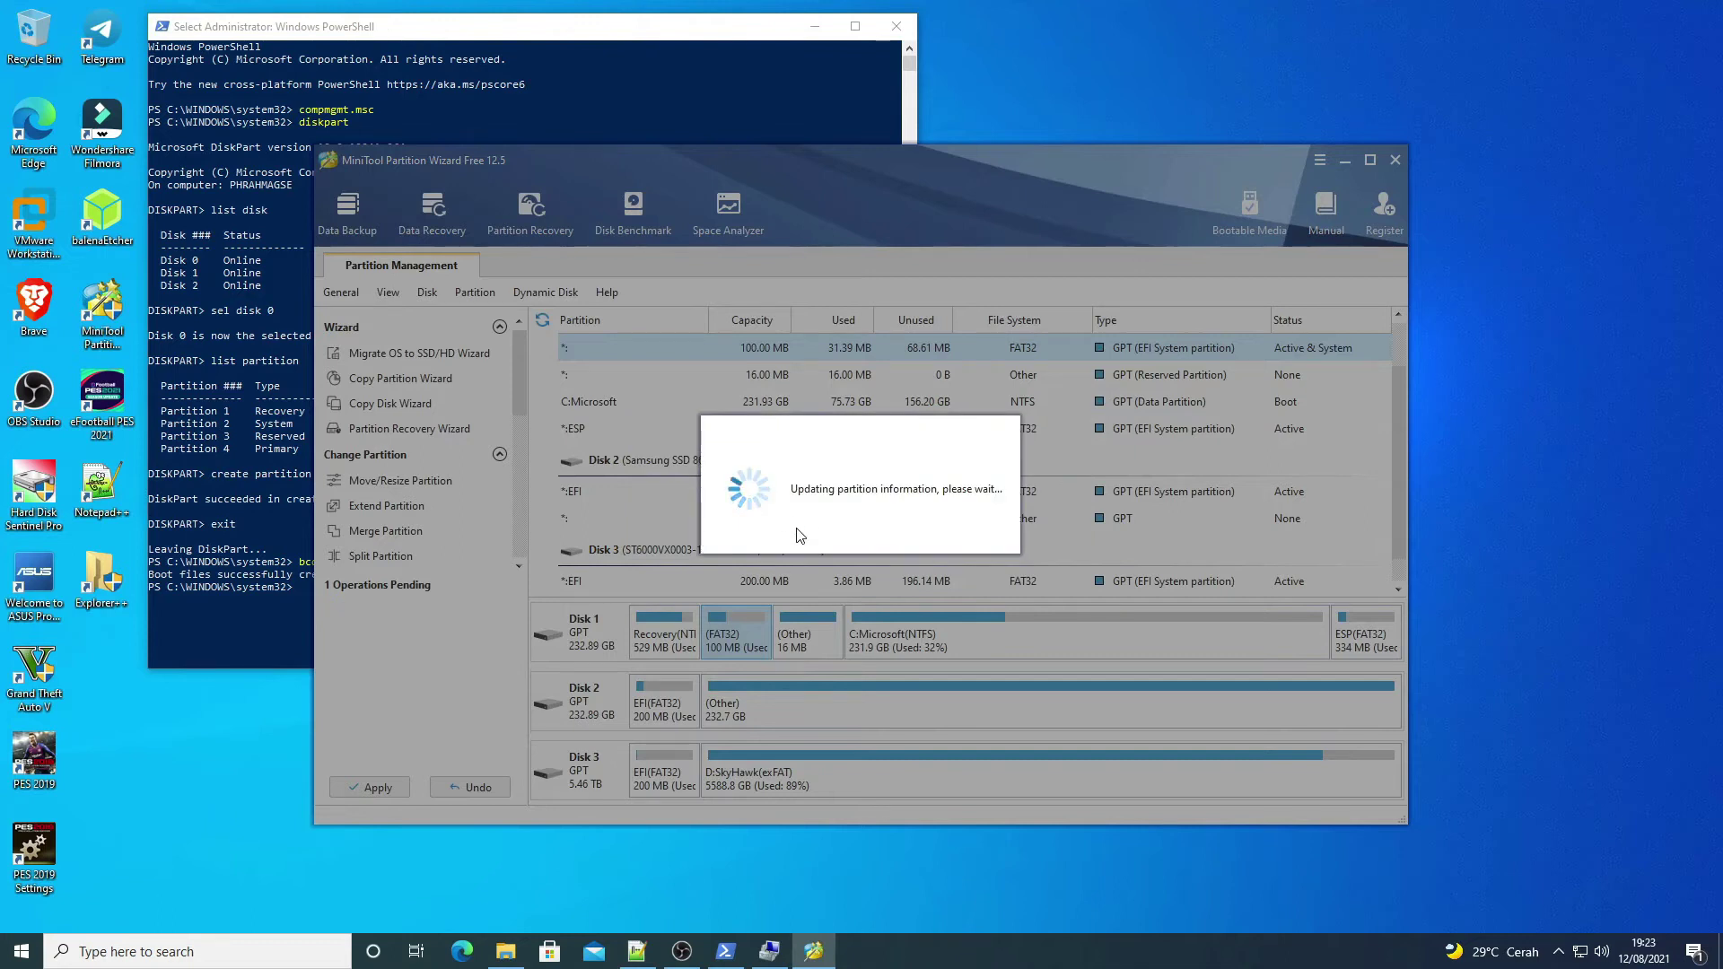
left_click(864, 530)
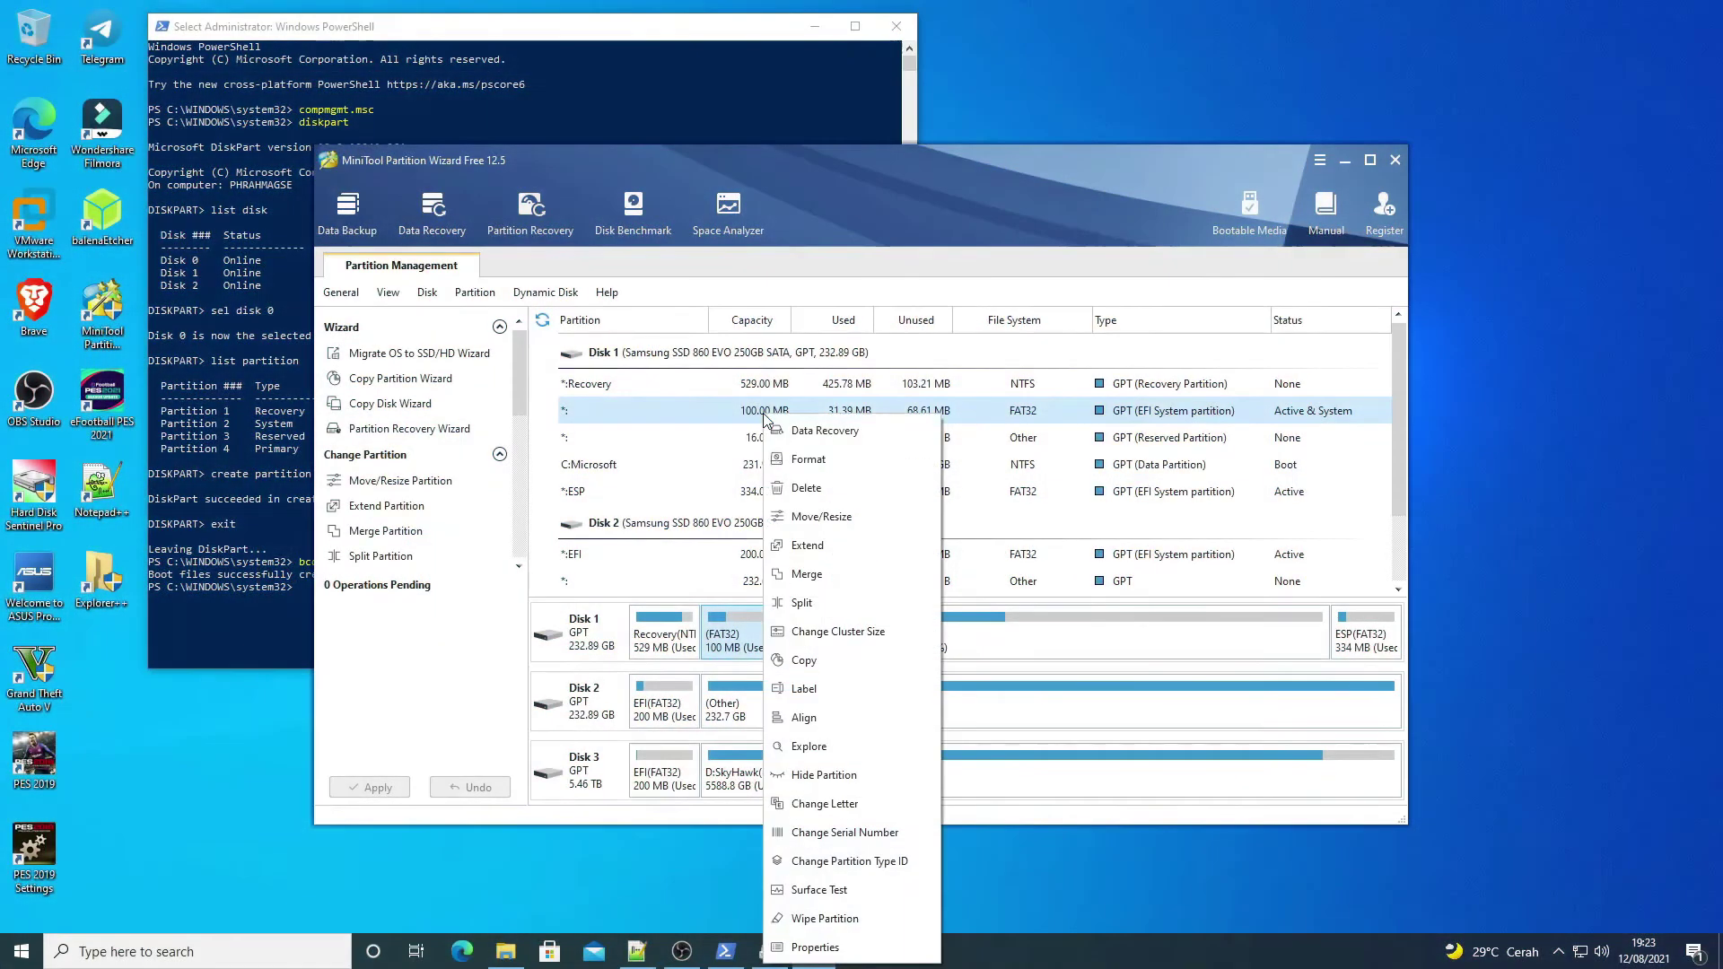
Delete the old 100 MB EFI system partition on Disk 1, accepting the system partition warning, and apply the deletion
left_click(836, 491)
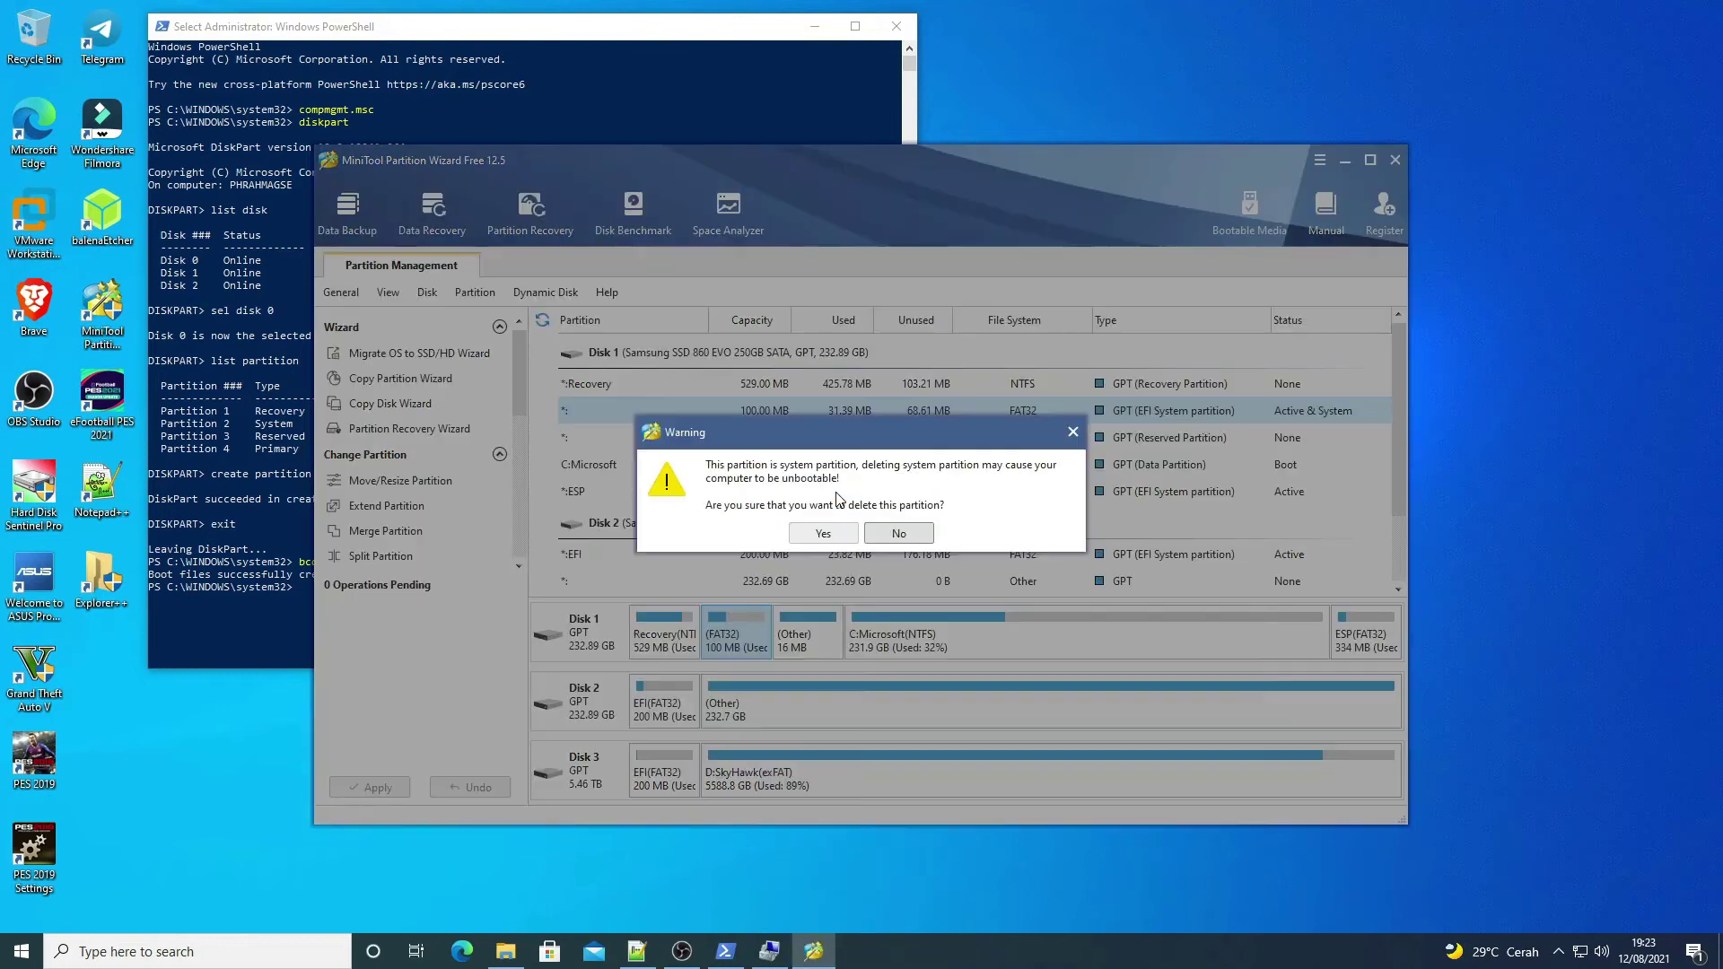
left_click(833, 531)
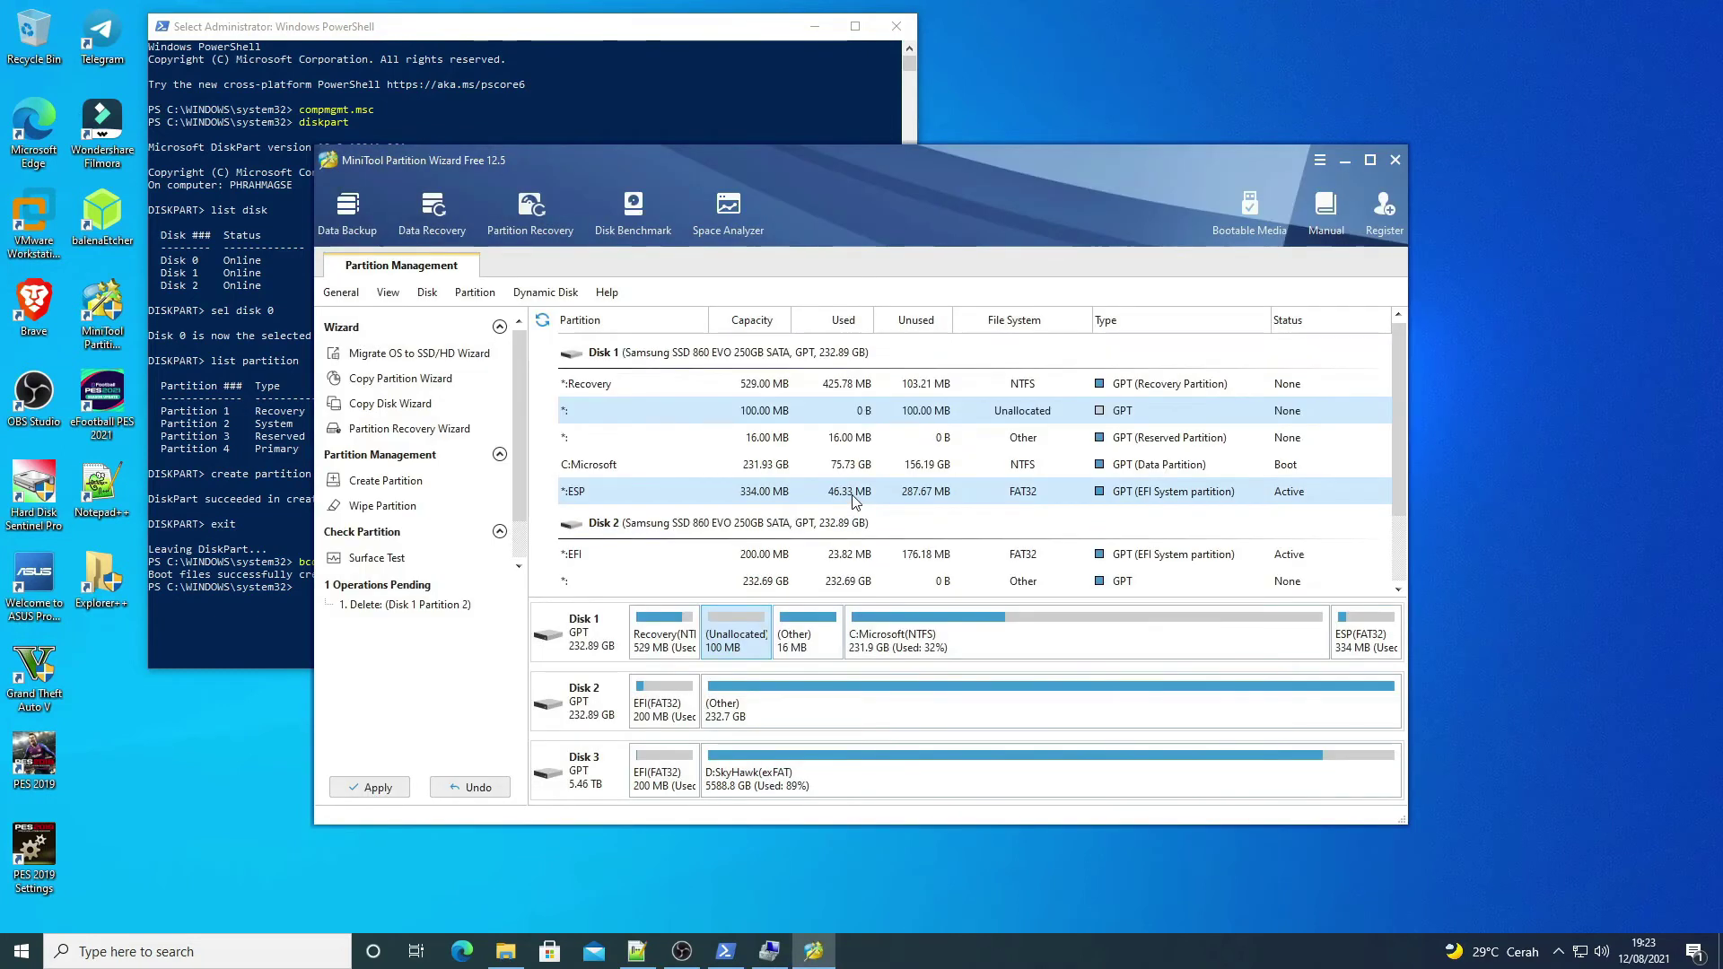
left_click(372, 790)
left_click(827, 536)
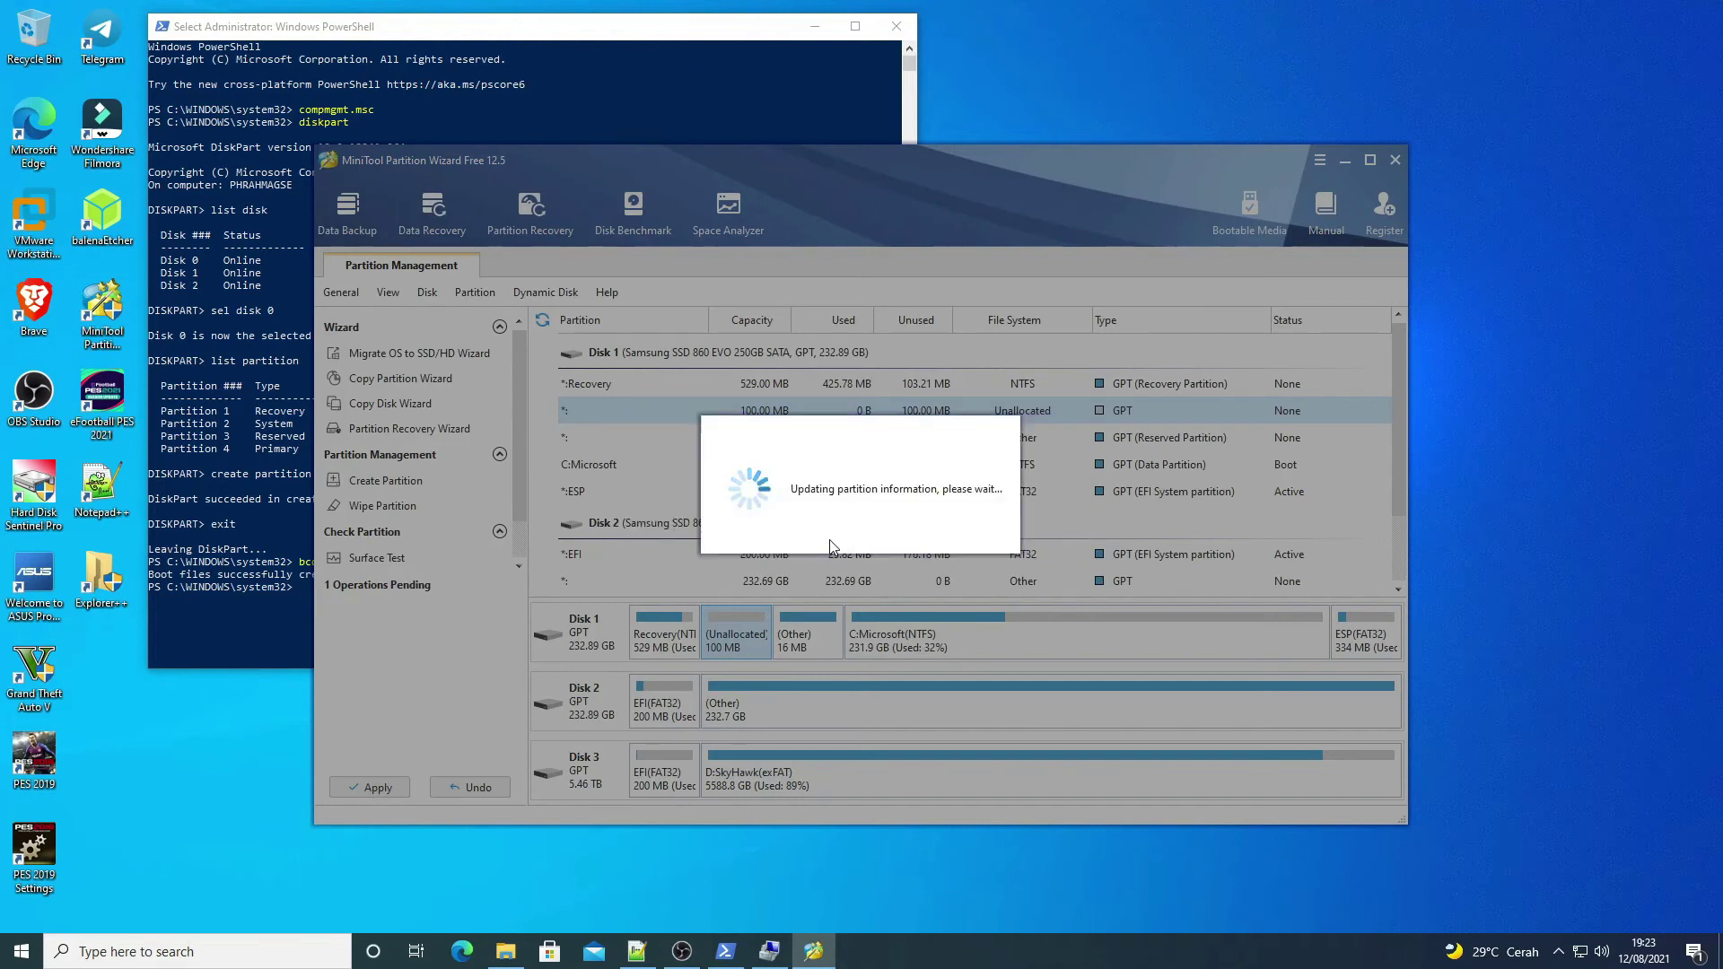
left_click(857, 527)
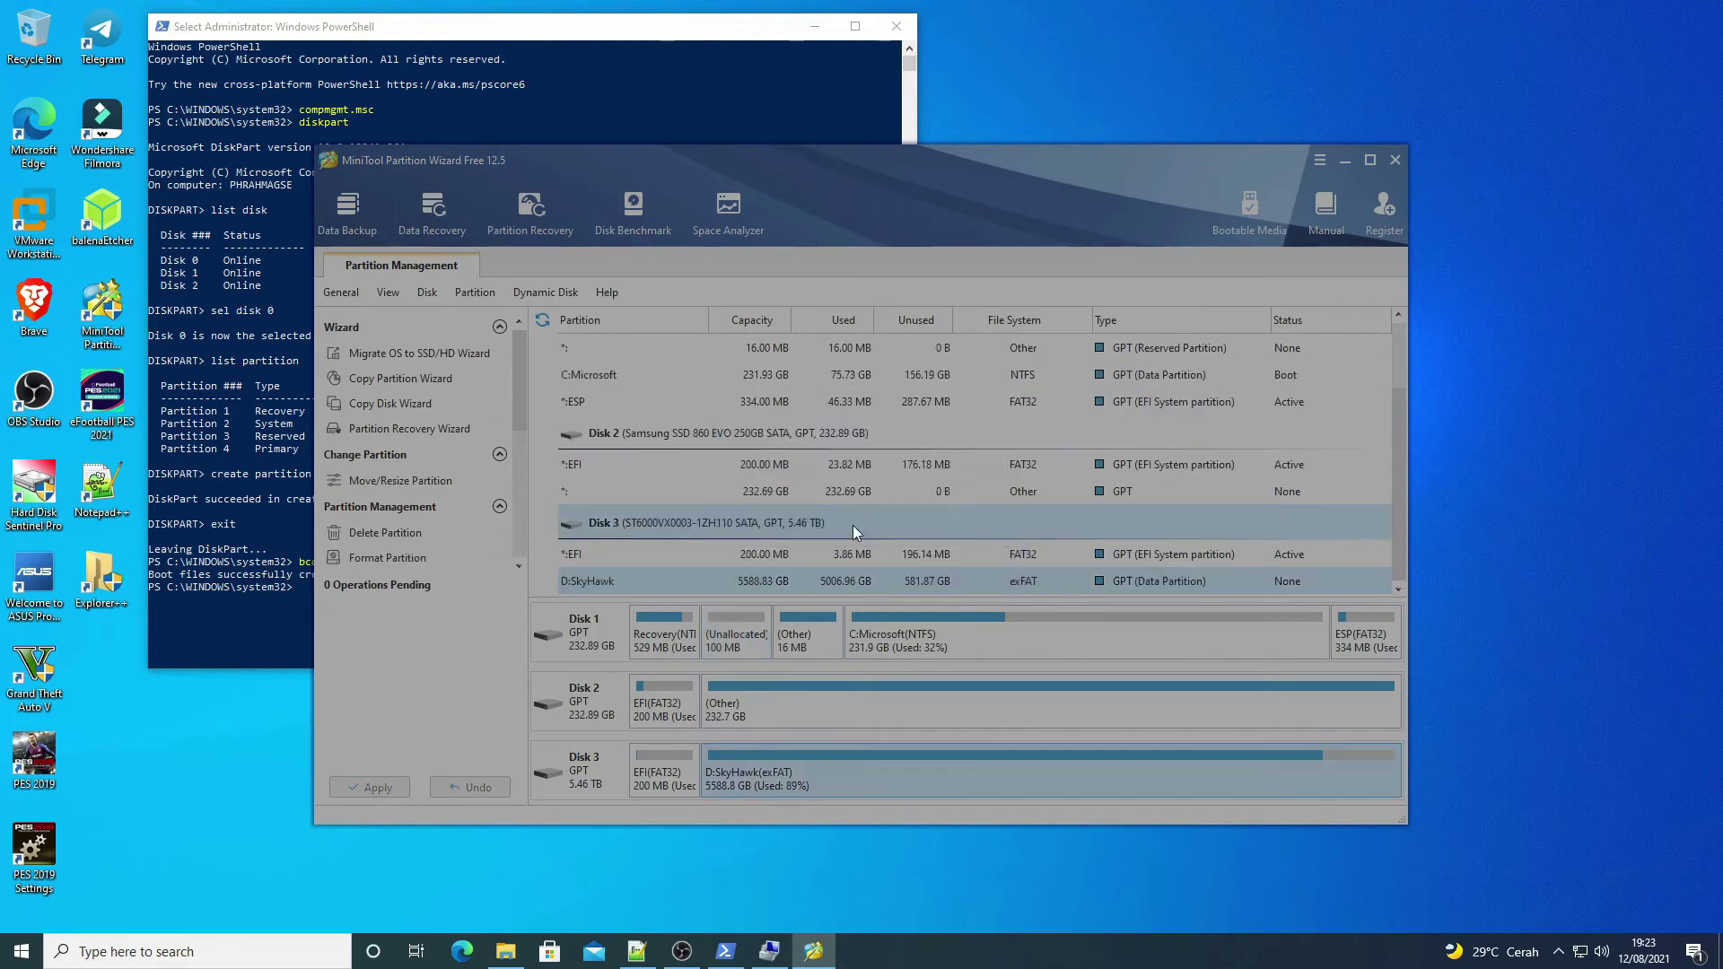
Extend the Recovery partition on Disk 1 to 629 MB over the adjacent unallocated space and apply the resize
right_click(807, 396)
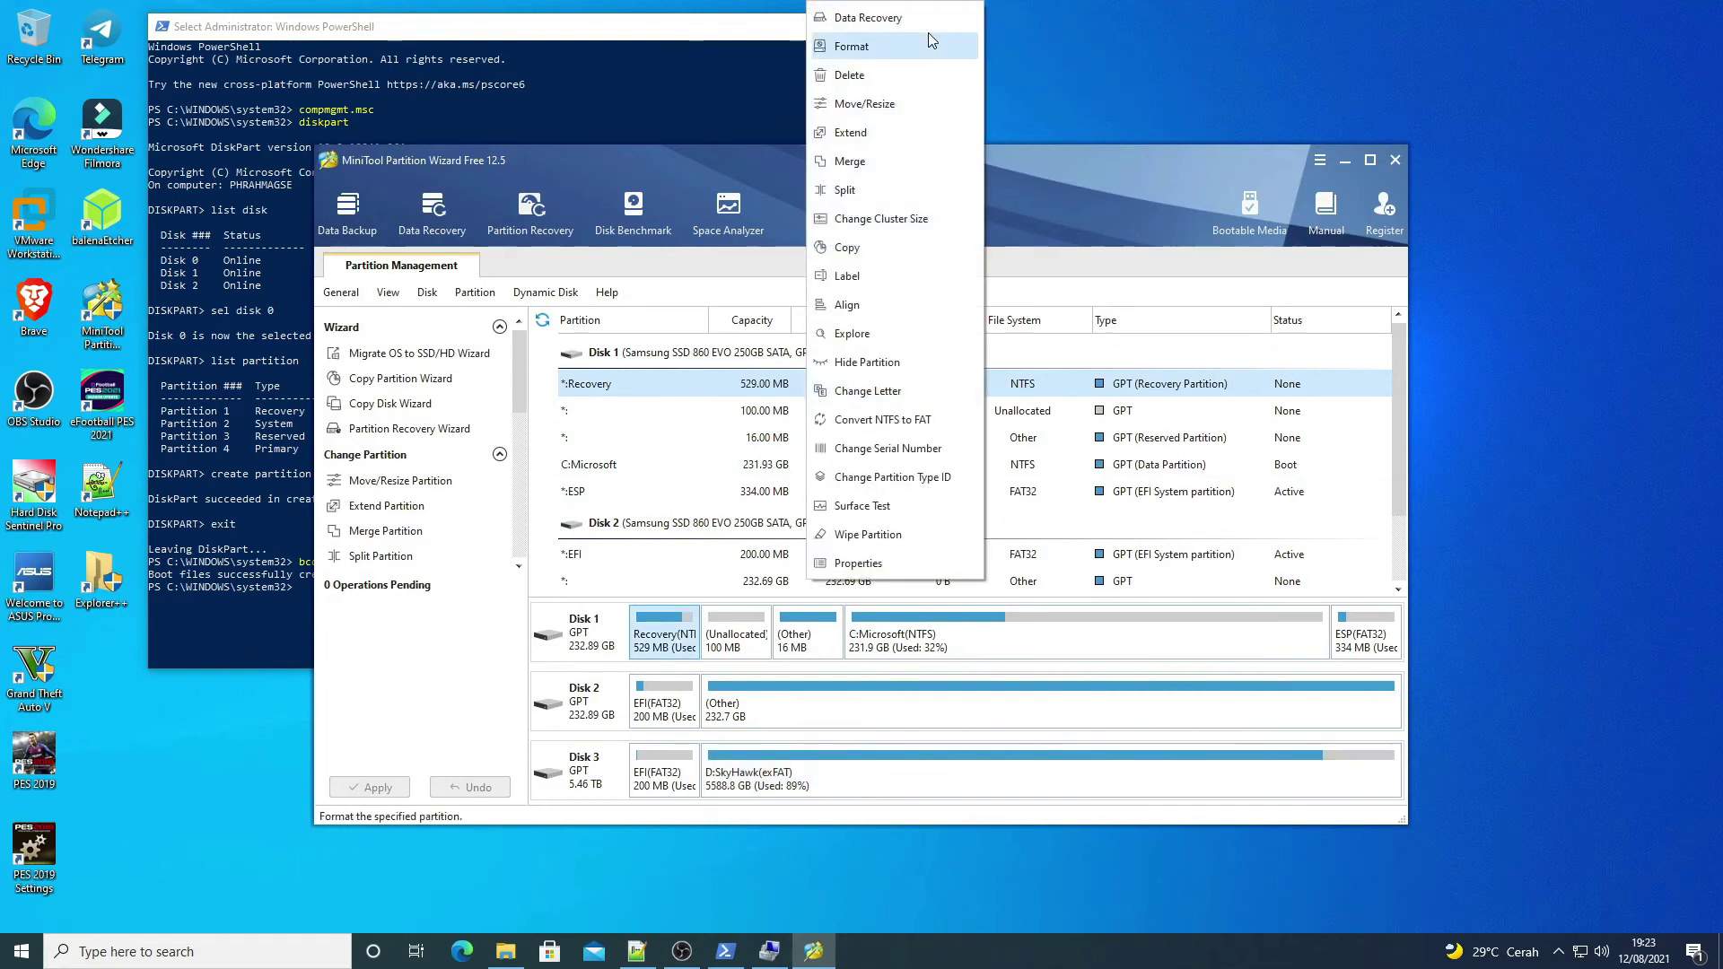
left_click(937, 103)
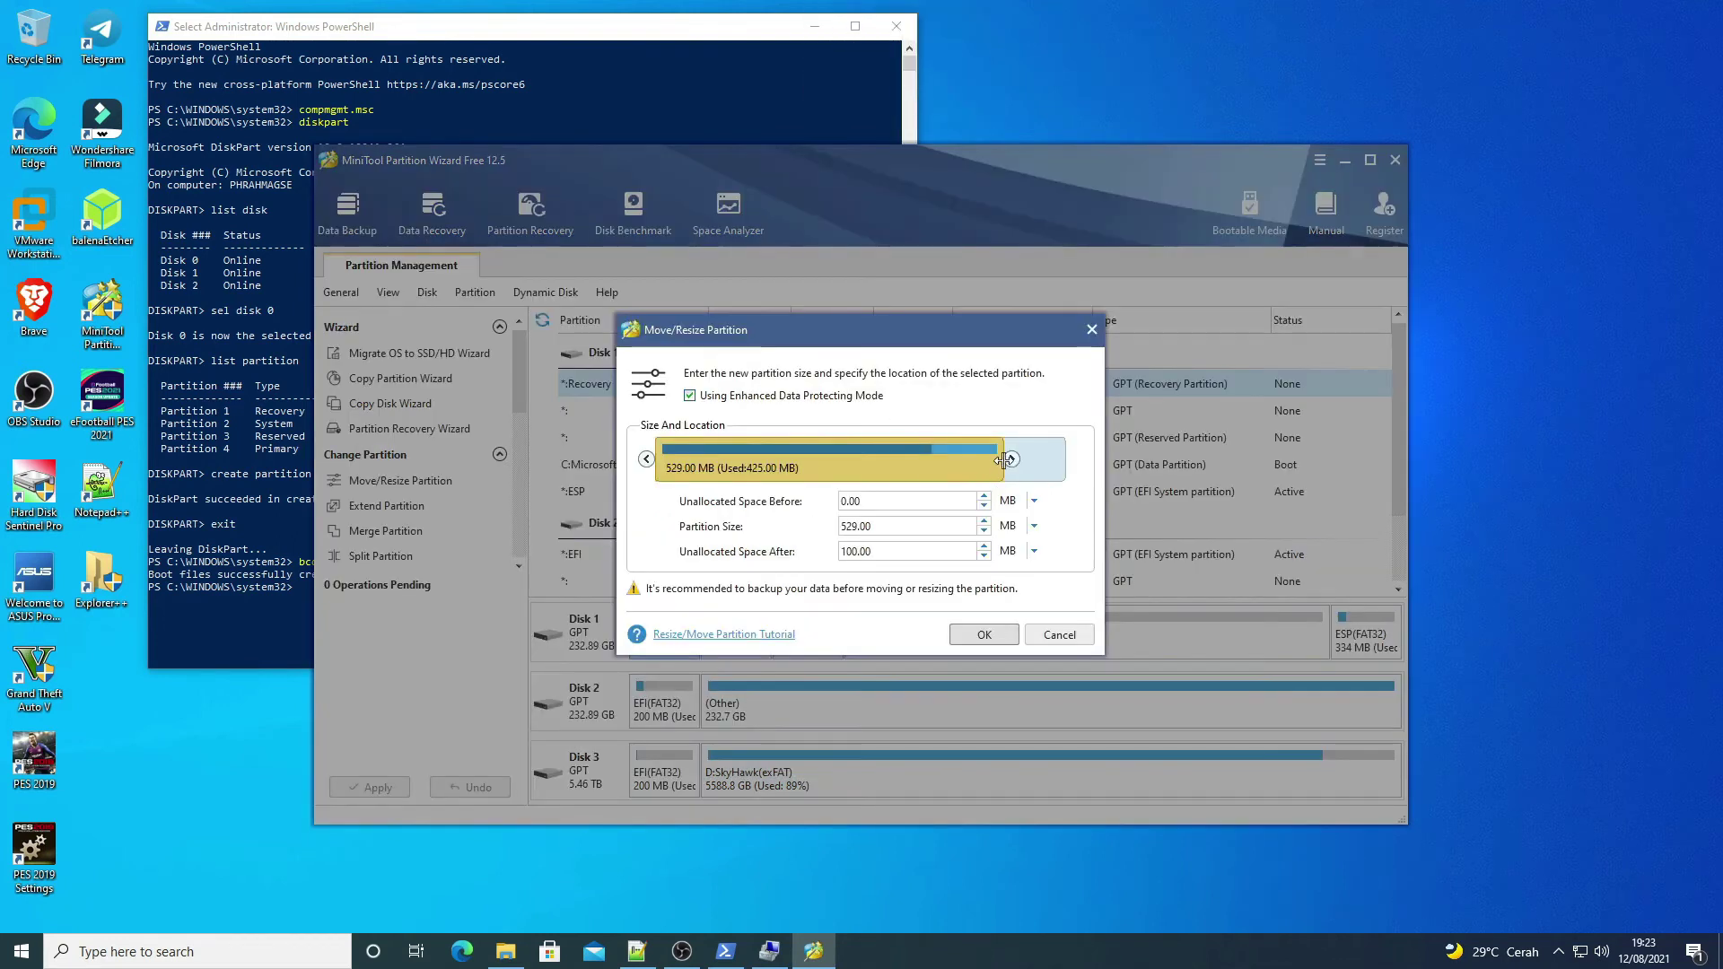
left_click_drag(1009, 459, 1069, 459)
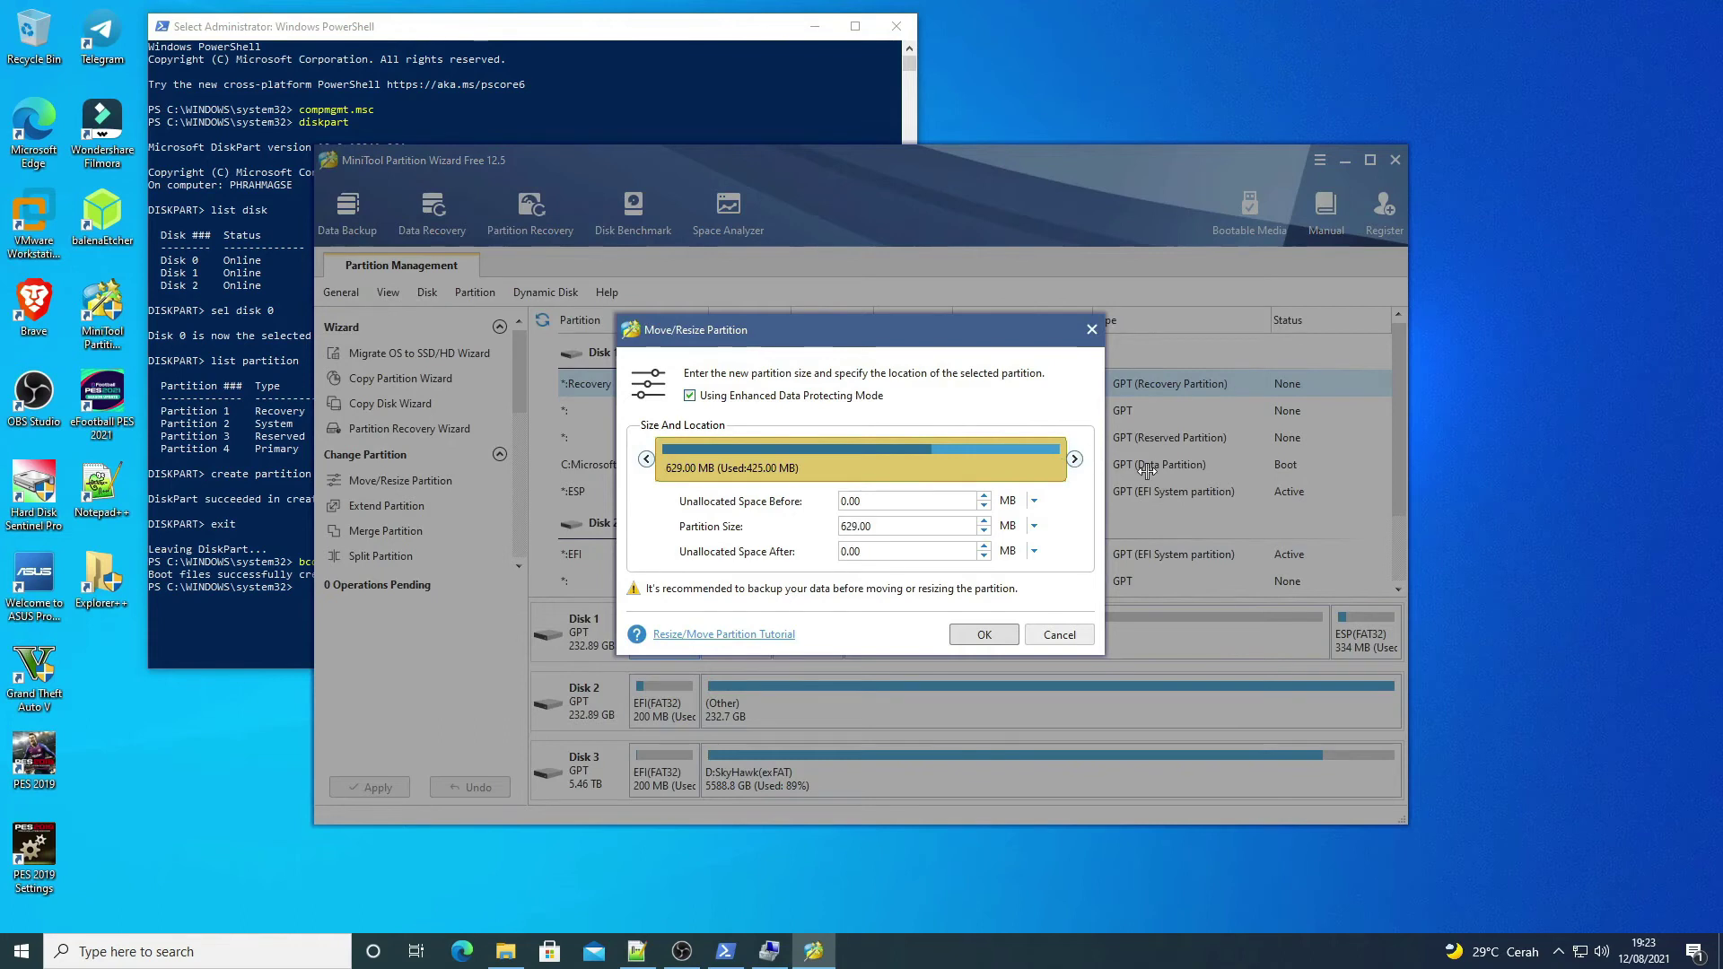
left_click(984, 634)
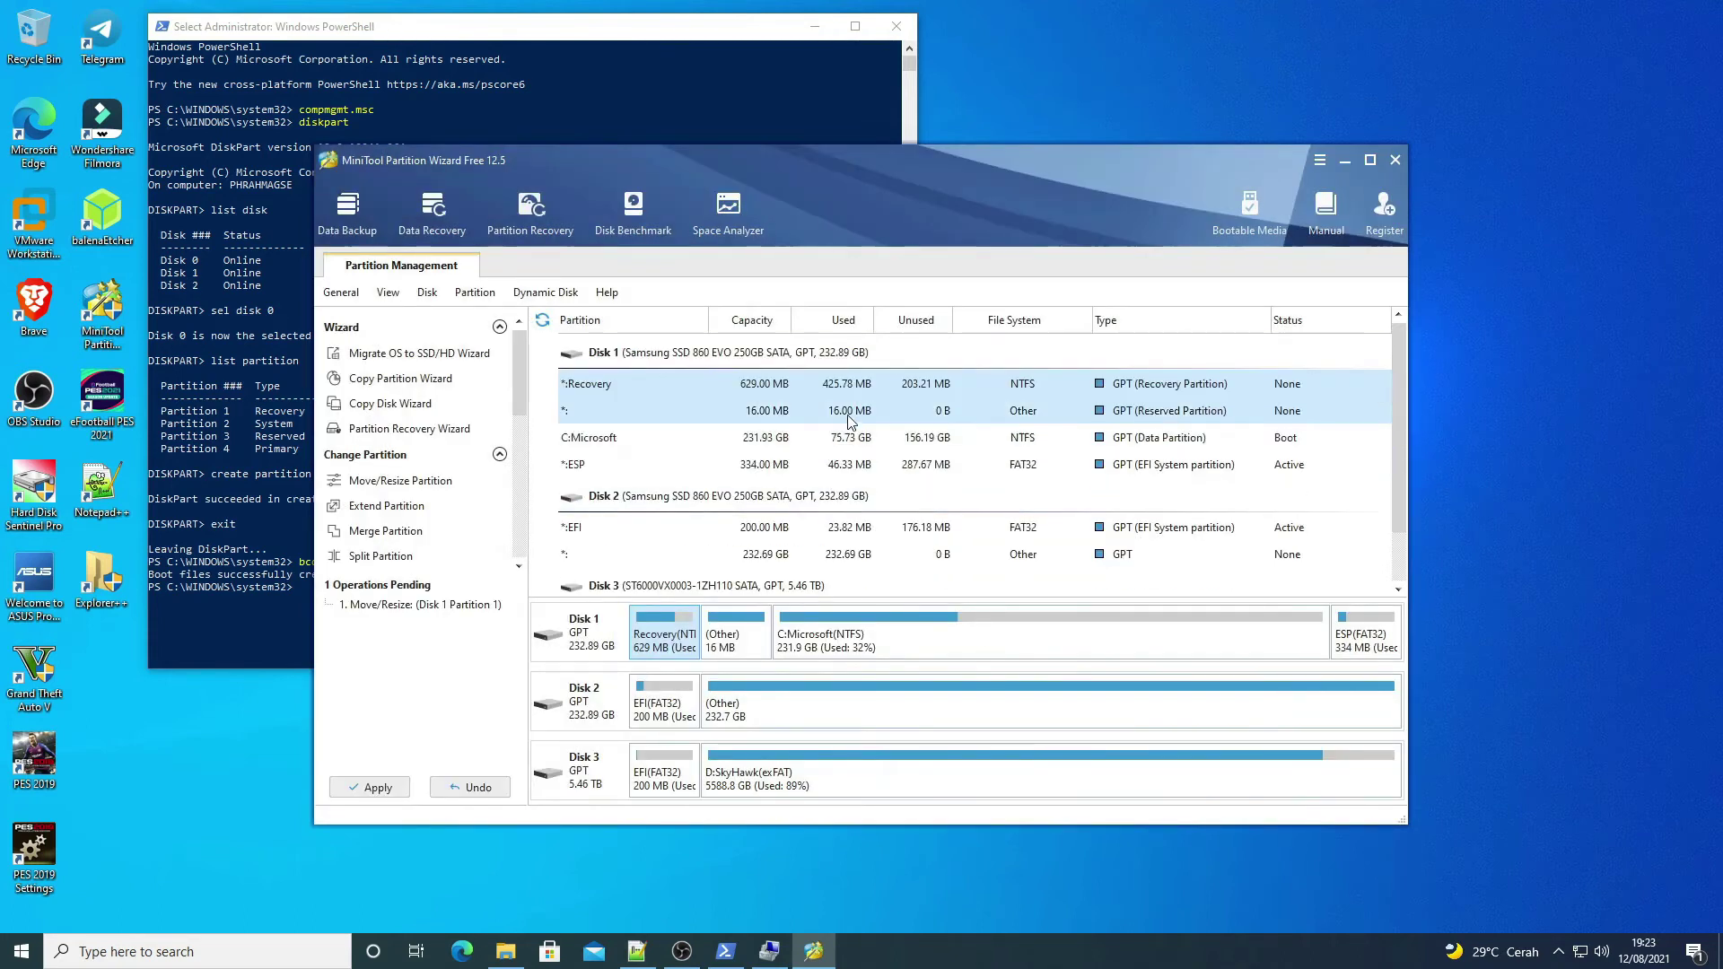
left_click(849, 415)
left_click(851, 438)
left_click(850, 462)
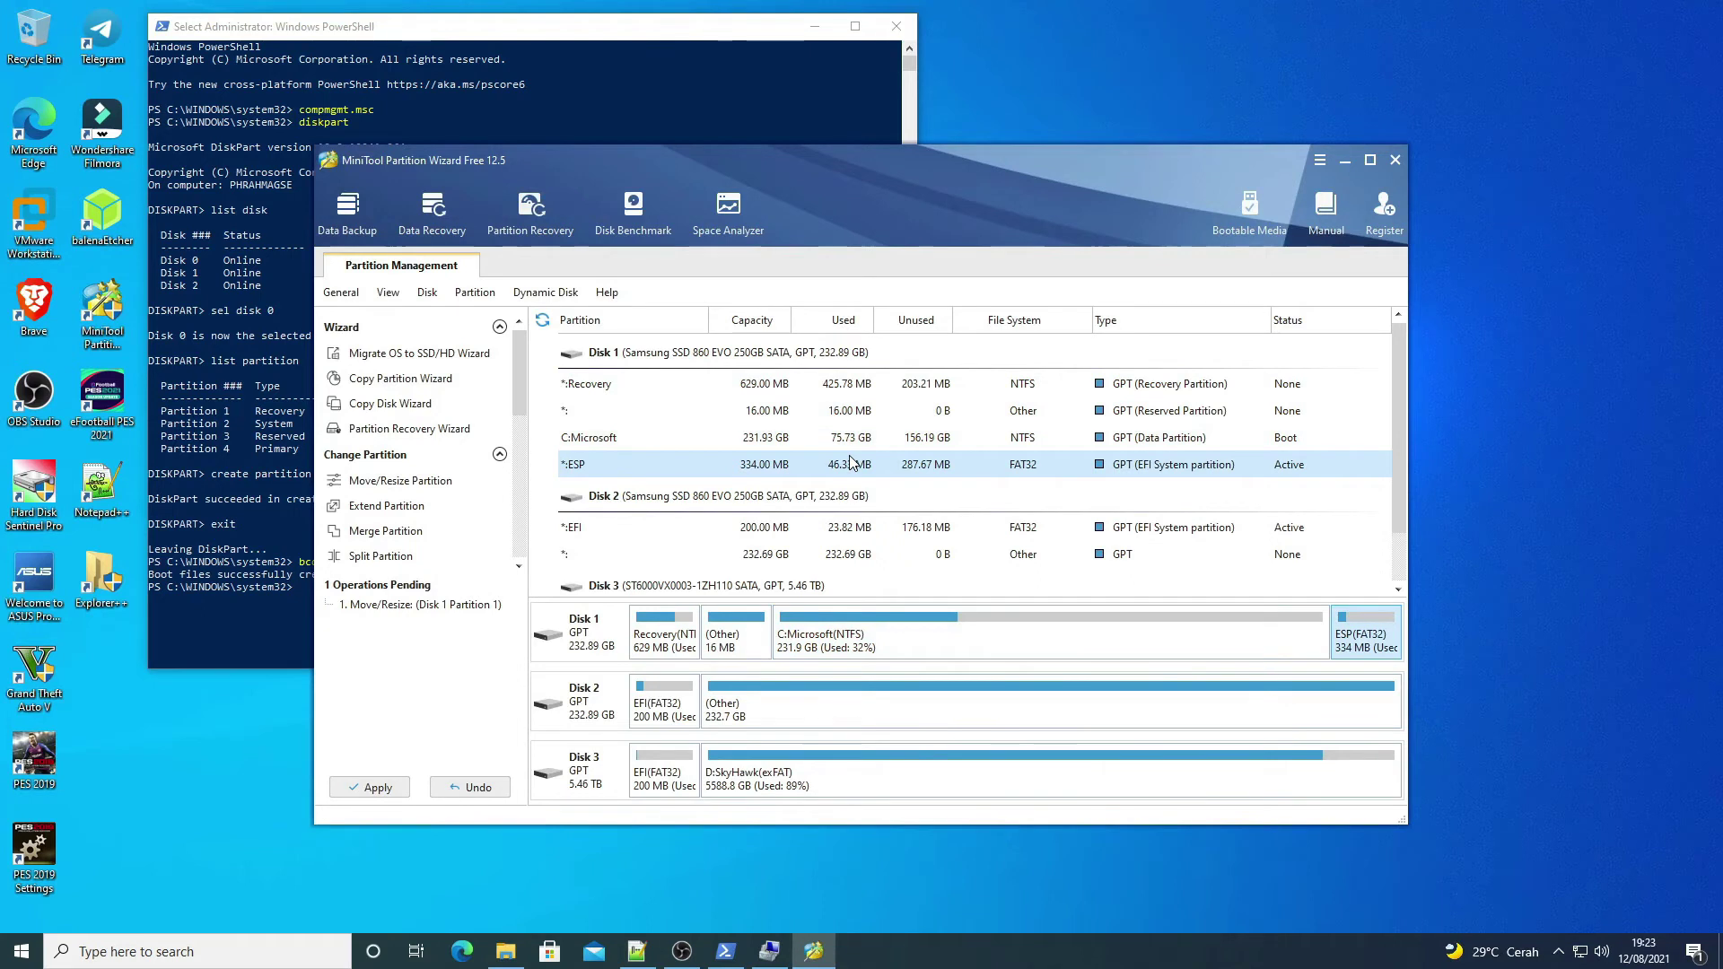
left_click(386, 789)
left_click(831, 534)
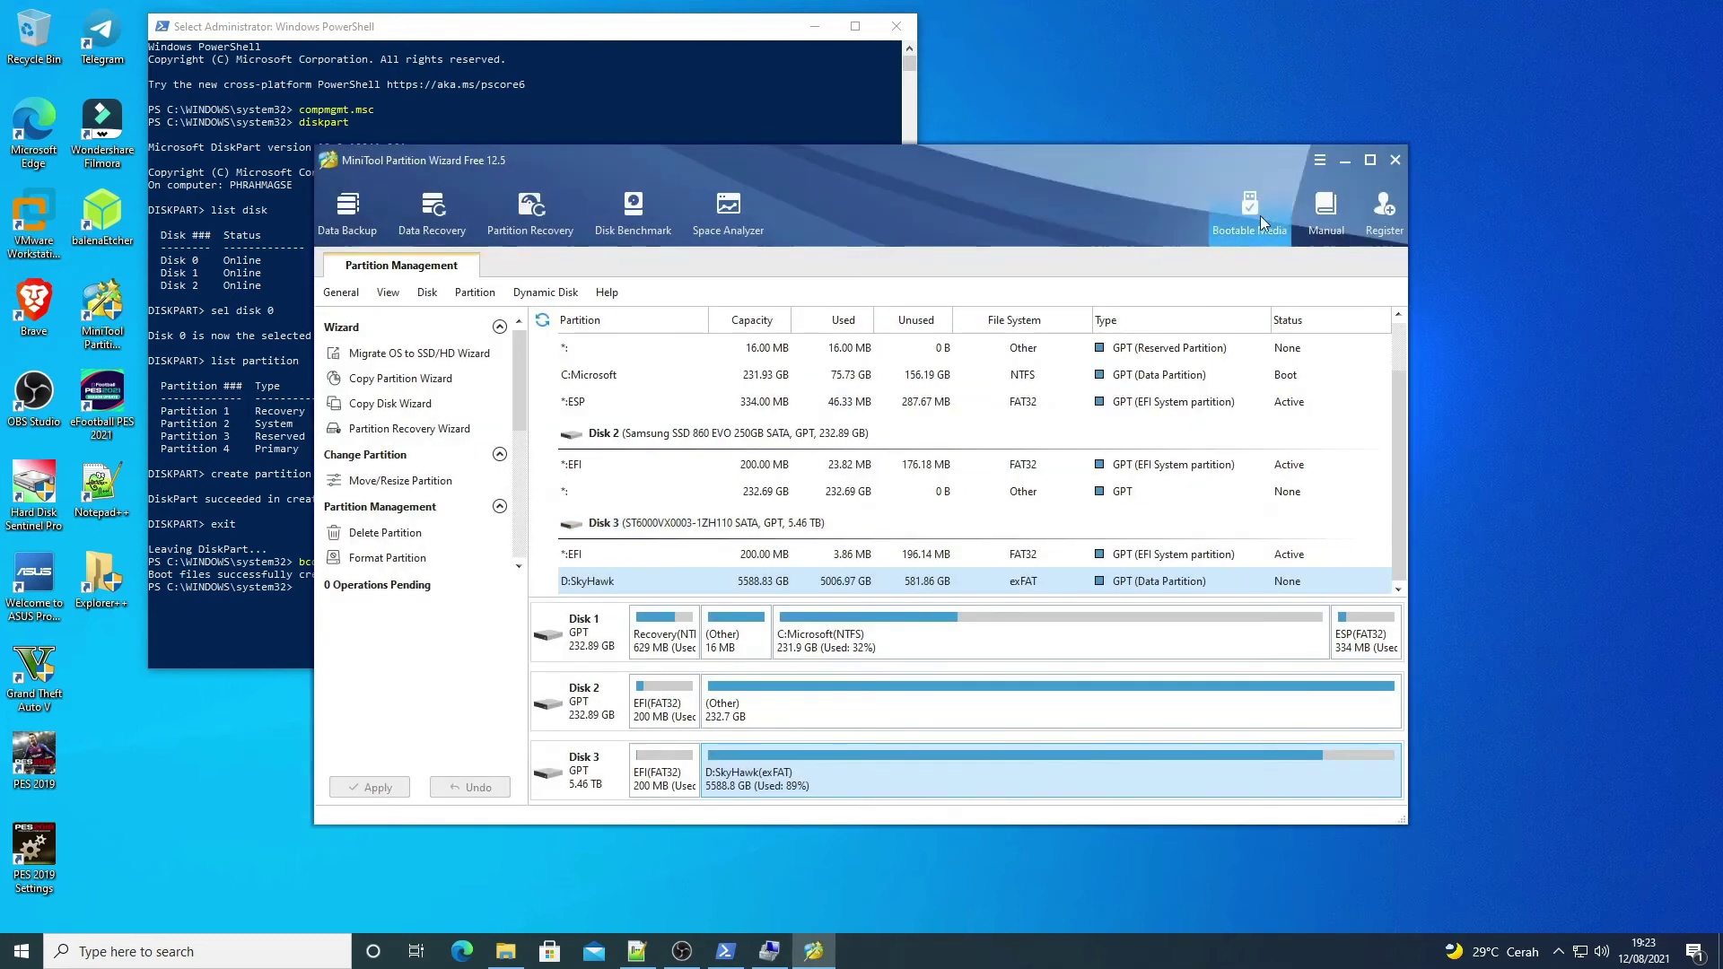
Close MiniTool Partition Wizard and end the PowerShell session with "exit"
left_click(1394, 160)
left_click(822, 525)
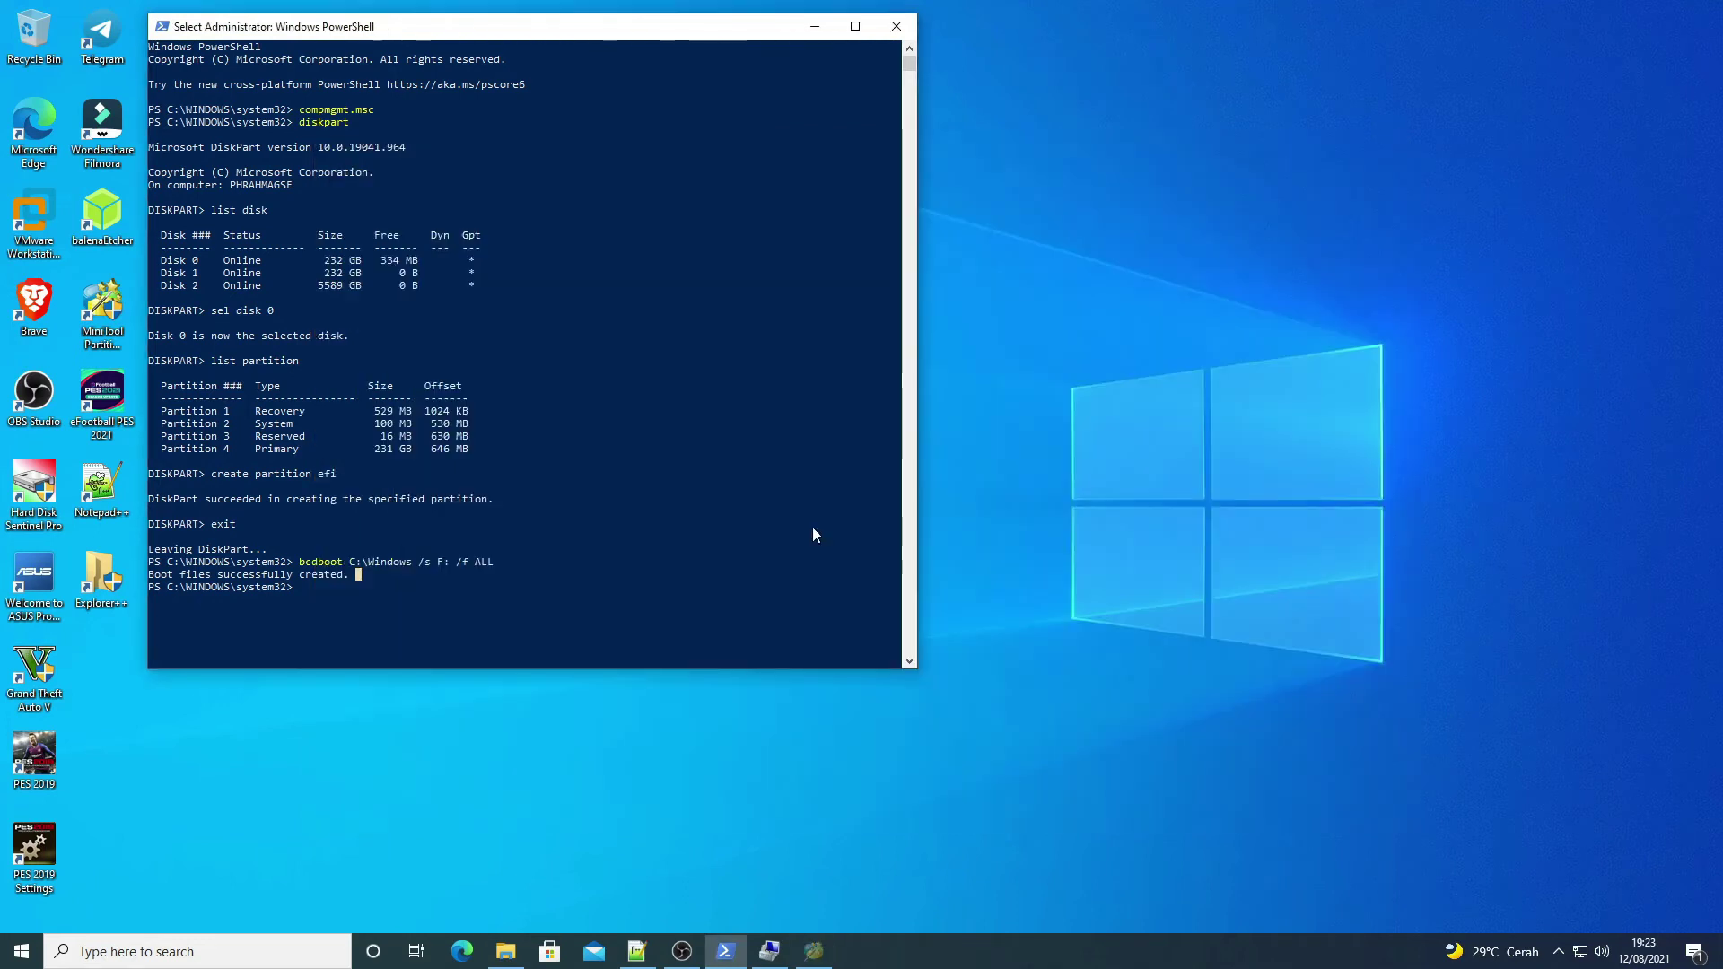
type("exit")
key("Return")
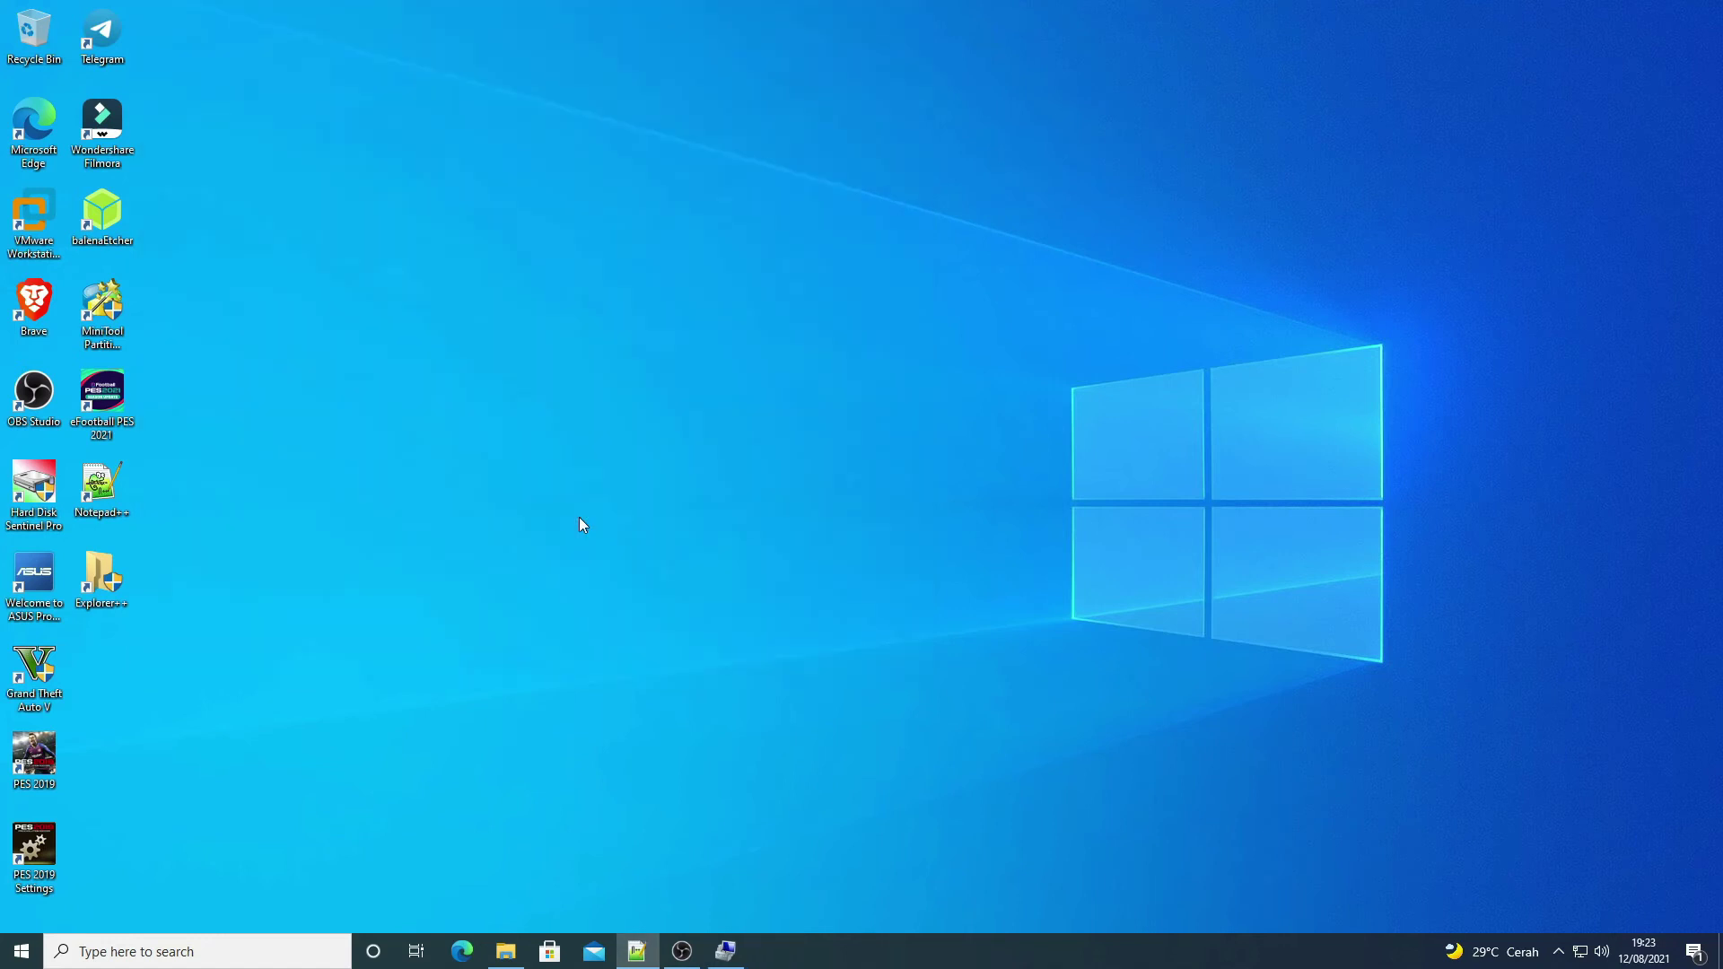
Switch to Computer Management and check the partition layout of Disk 0 in Disk Management
left_click(726, 950)
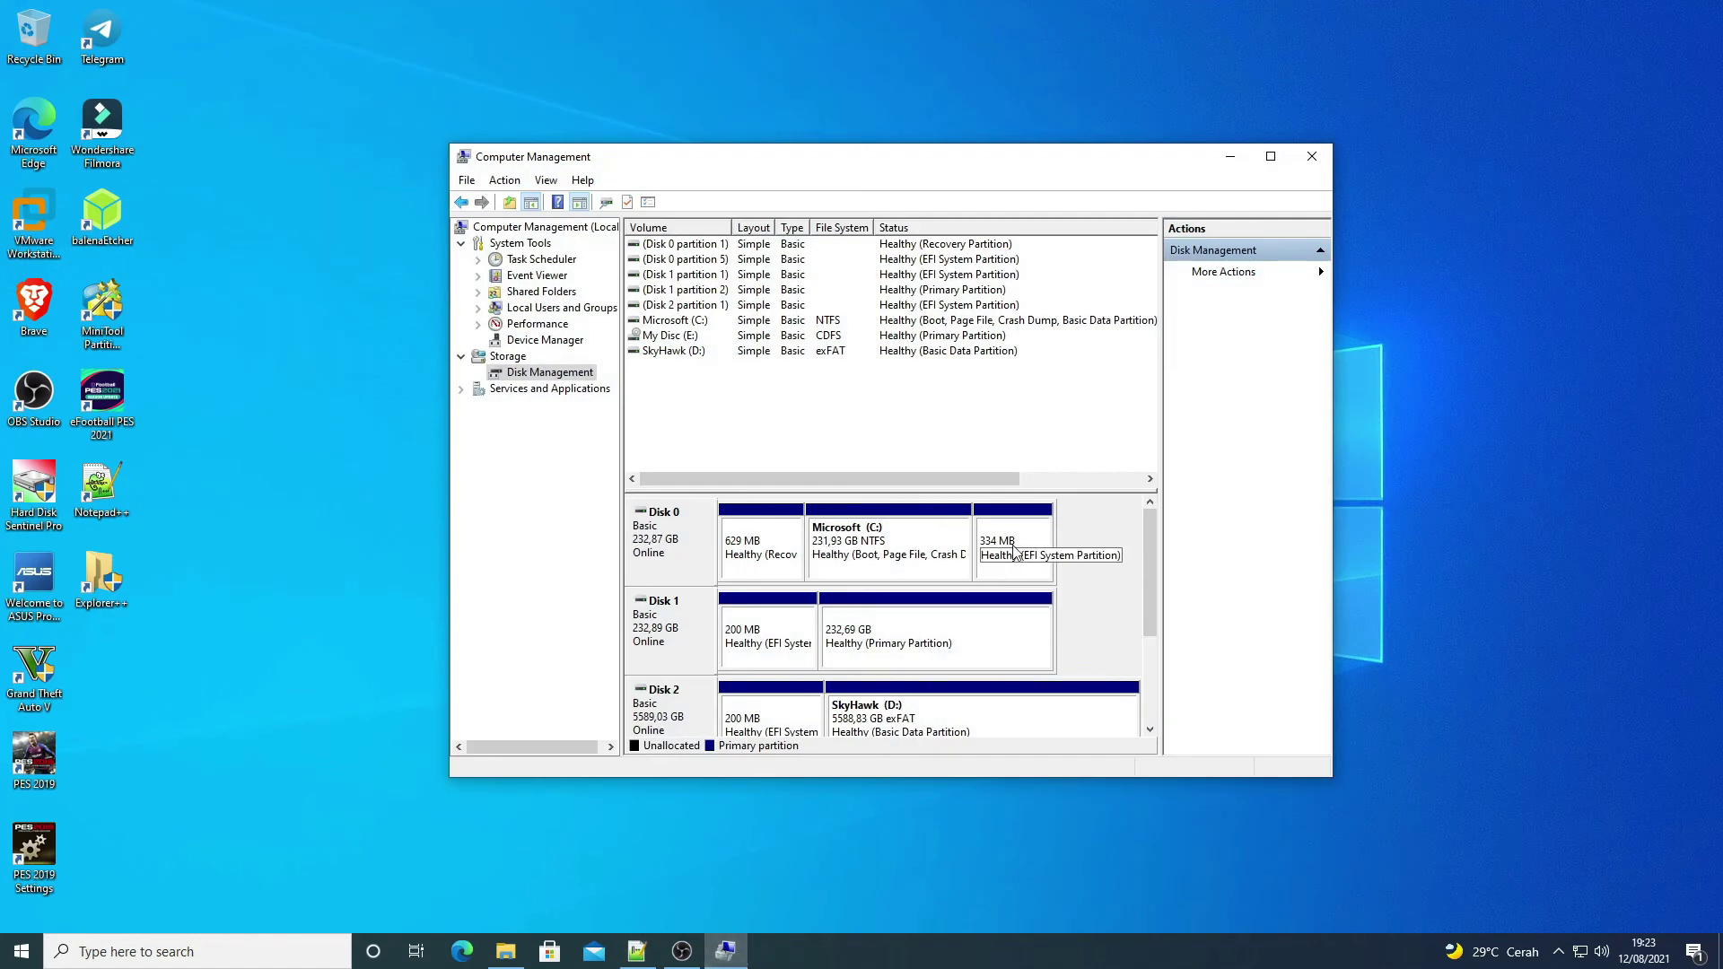